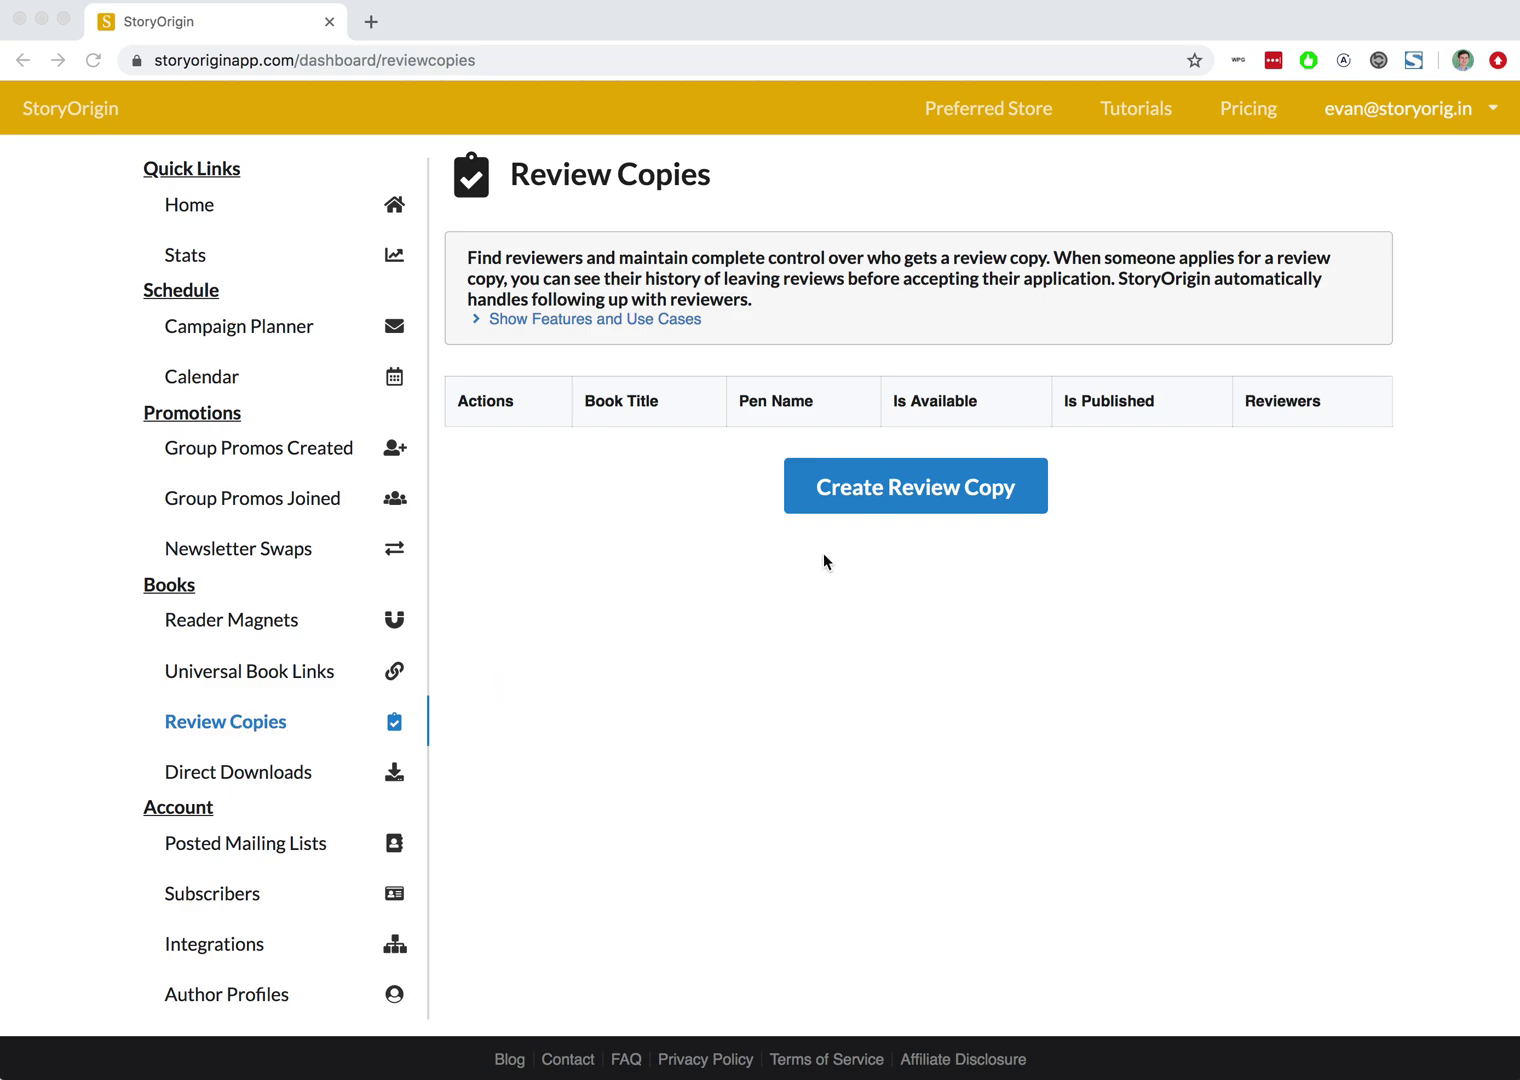
Start a new review copy titled Dracula and select the author profile
{"action": "left_click", "coordinate": [832, 488]}
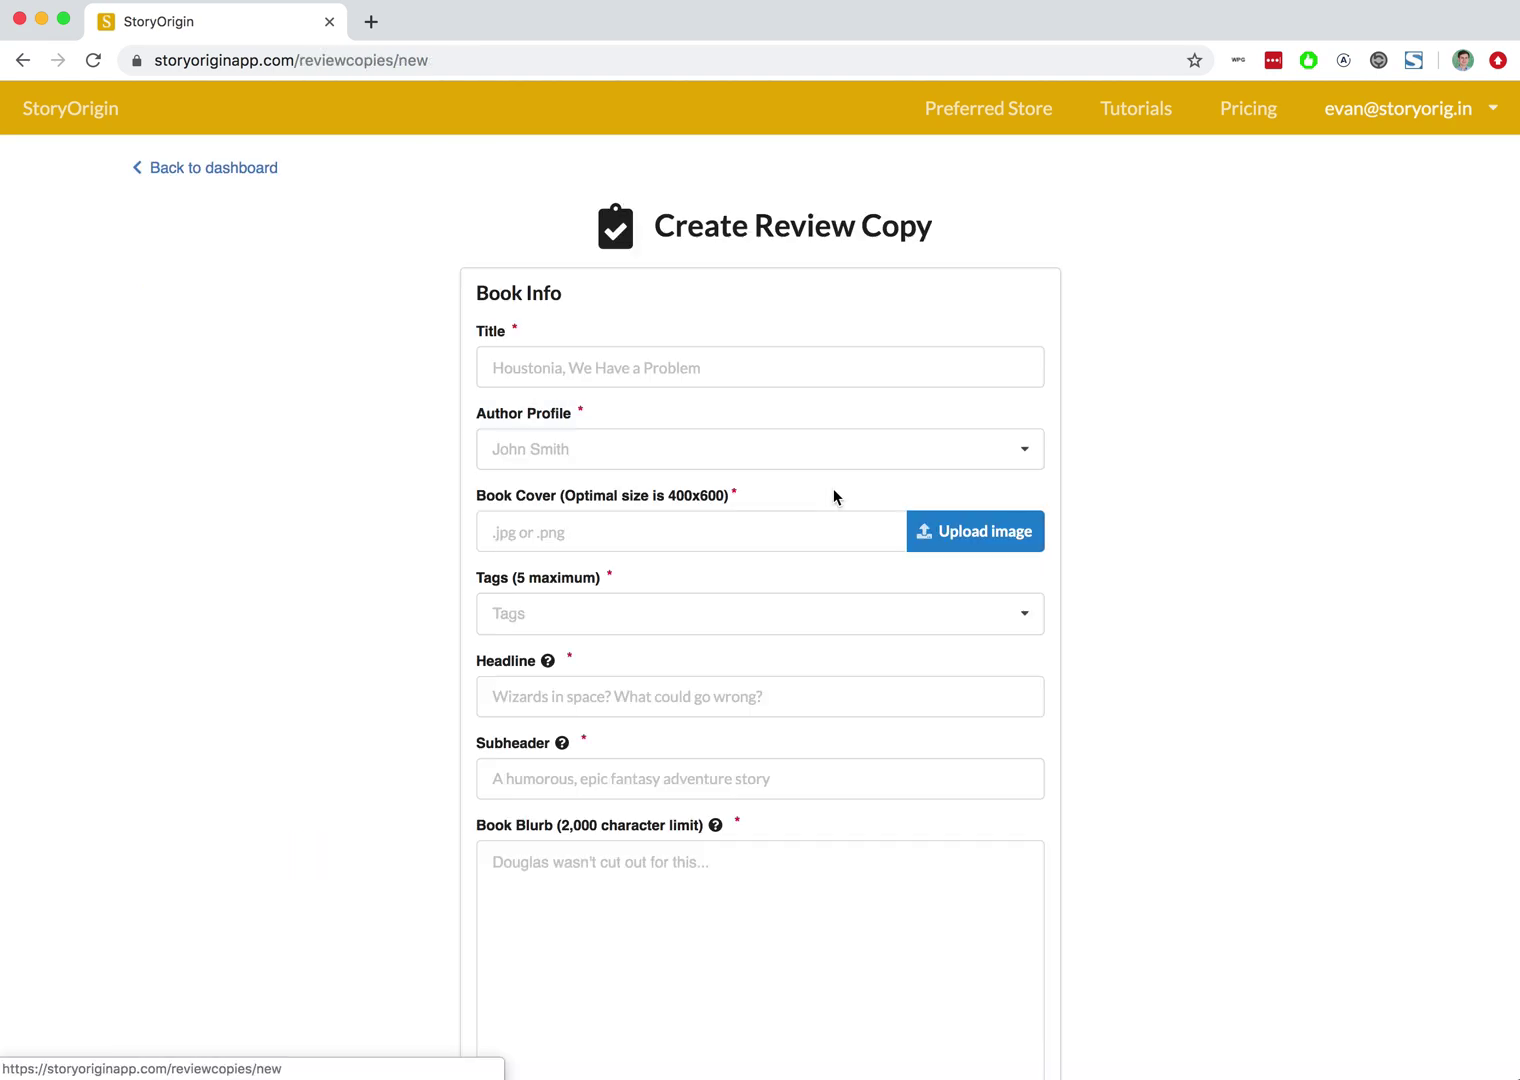
{"action": "left_click", "coordinate": [610, 374]}
{"action": "type", "text": "Draci"}
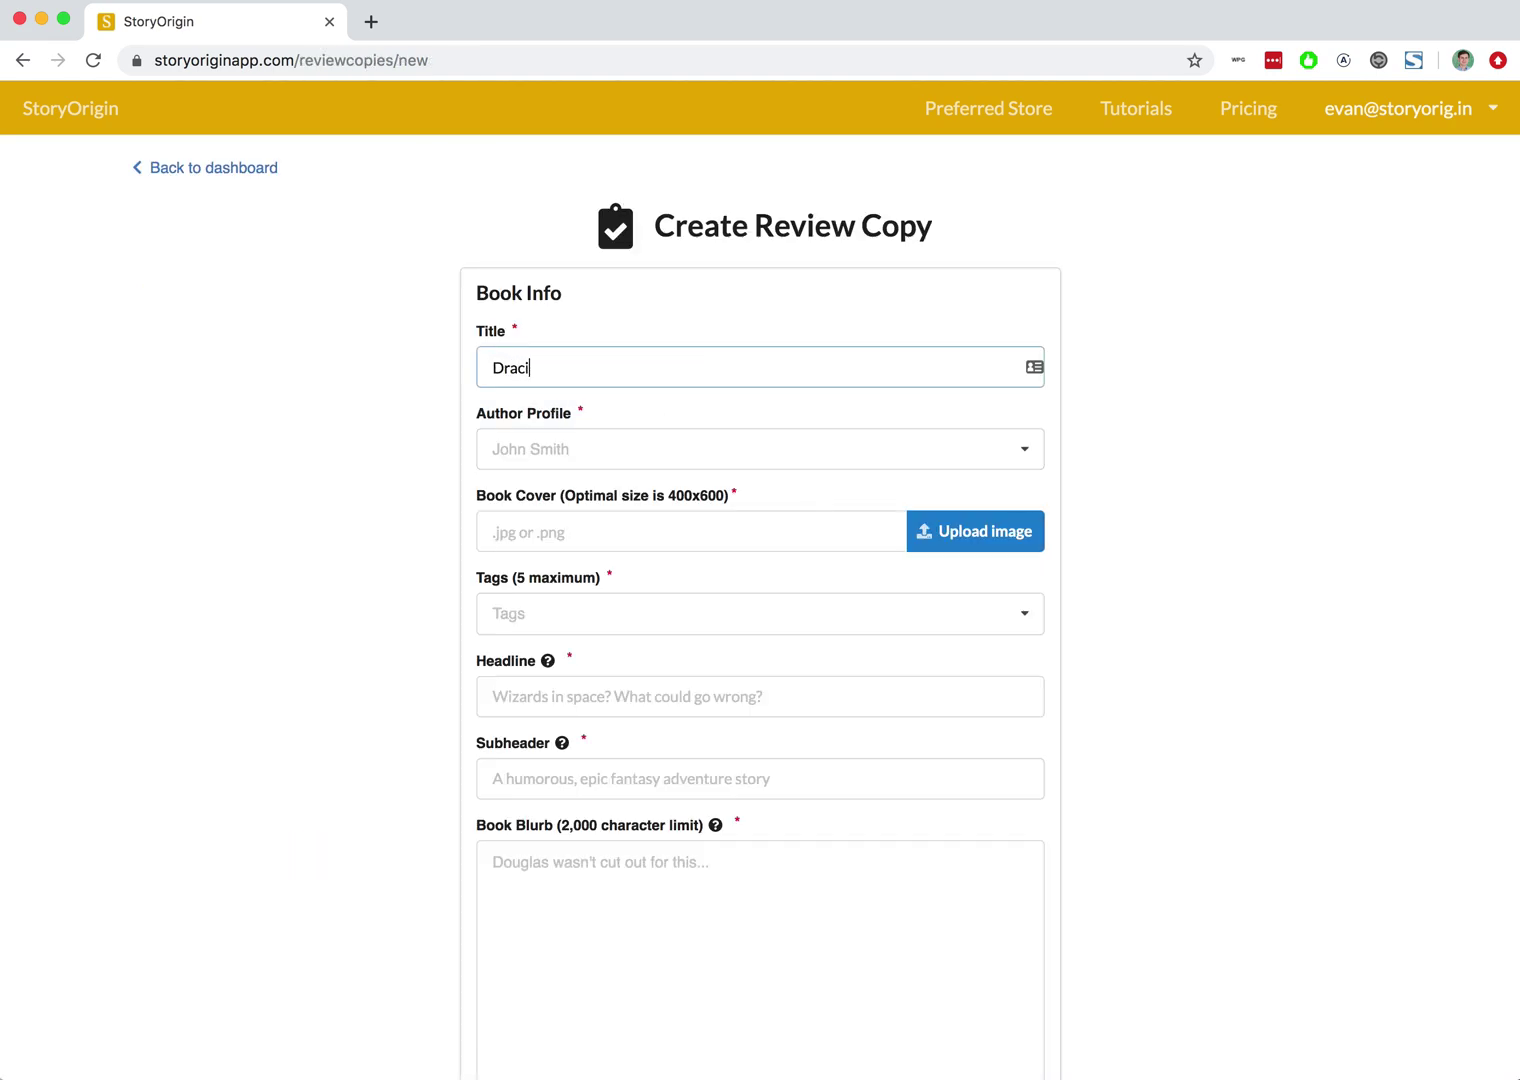
{"action": "key", "text": "BackSpace"}
{"action": "type", "text": "ula"}
{"action": "left_click", "coordinate": [553, 455]}
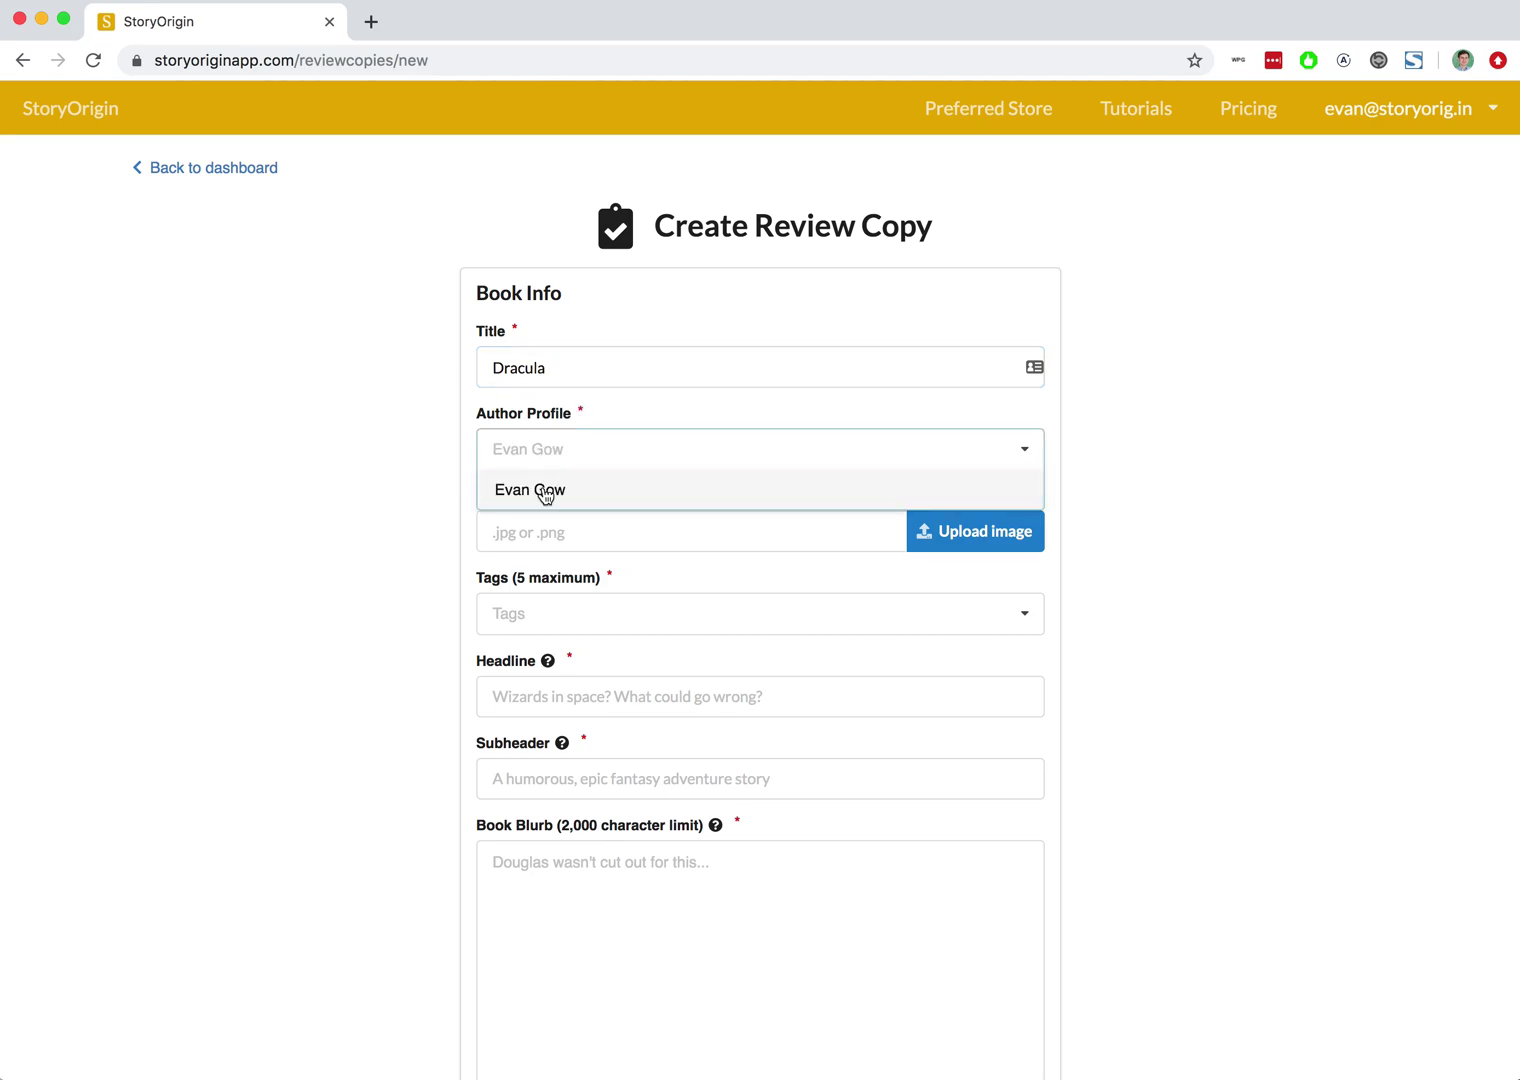
{"action": "left_click", "coordinate": [545, 493]}
Use Dracula Book Cover.jpg as the book cover and save the crop
{"action": "key", "text": "super+Tab"}
{"action": "key", "text": "super+Tab"}
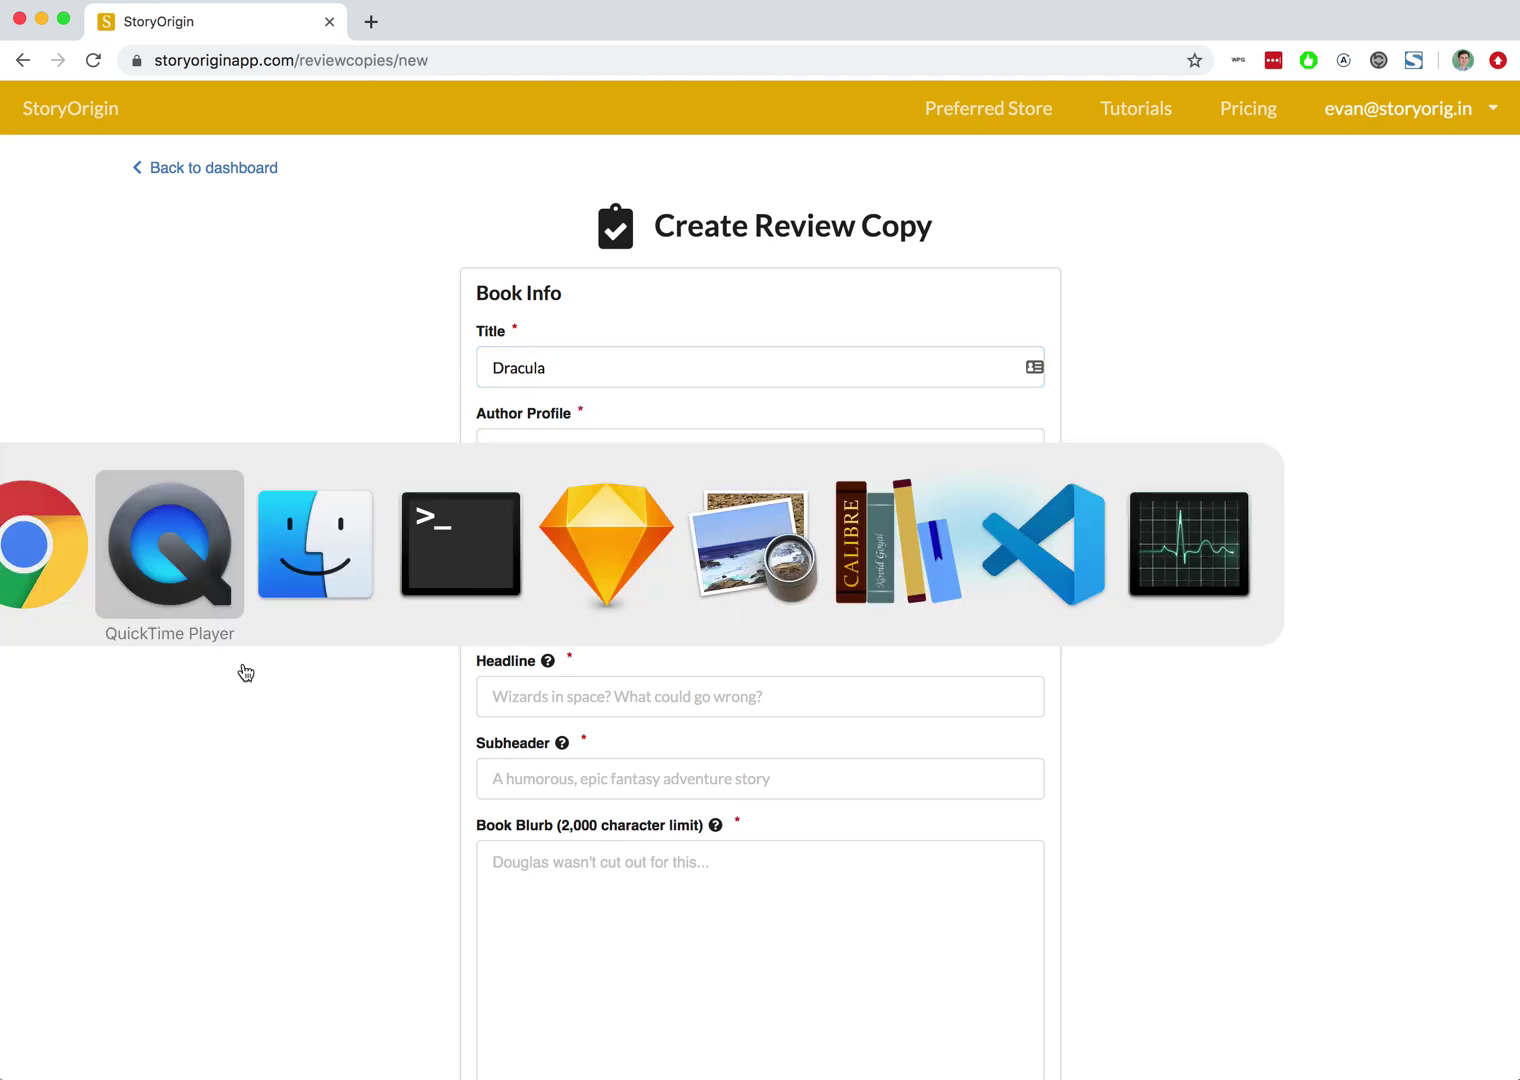
{"action": "left_click_drag", "start_coordinate": [200, 843], "coordinate": [568, 525]}
{"action": "left_click", "coordinate": [903, 937]}
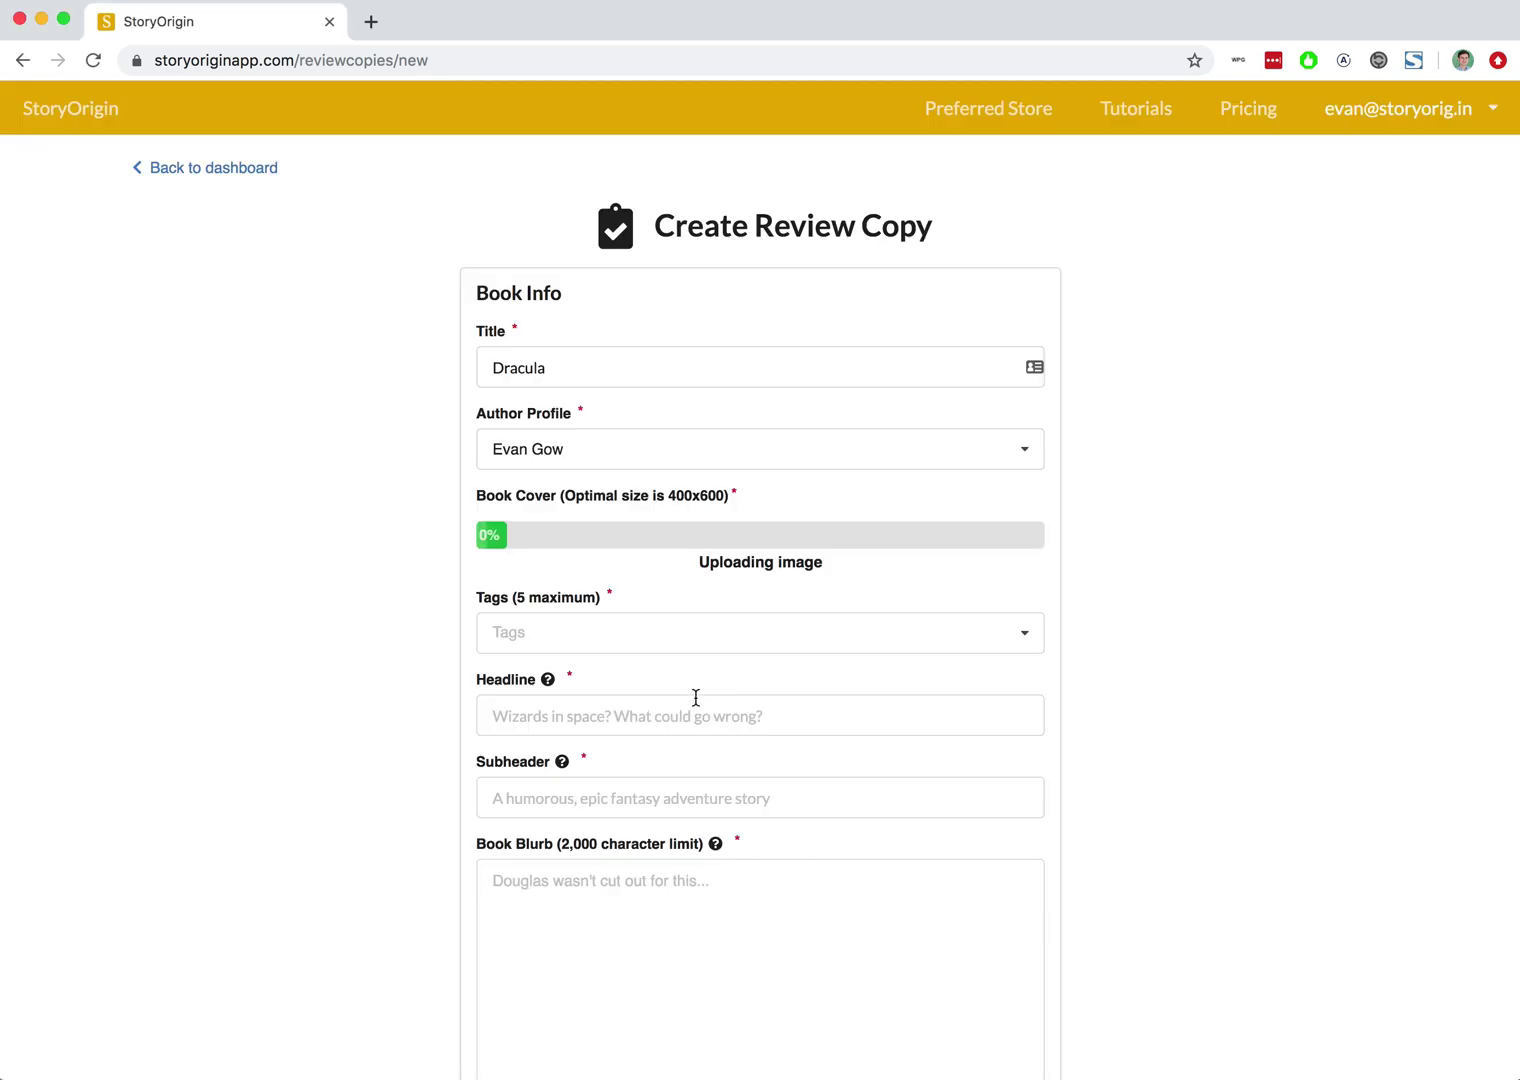
Add the Fantasy and Vampires genre tags
{"action": "left_click", "coordinate": [611, 613]}
{"action": "type", "text": "fa"}
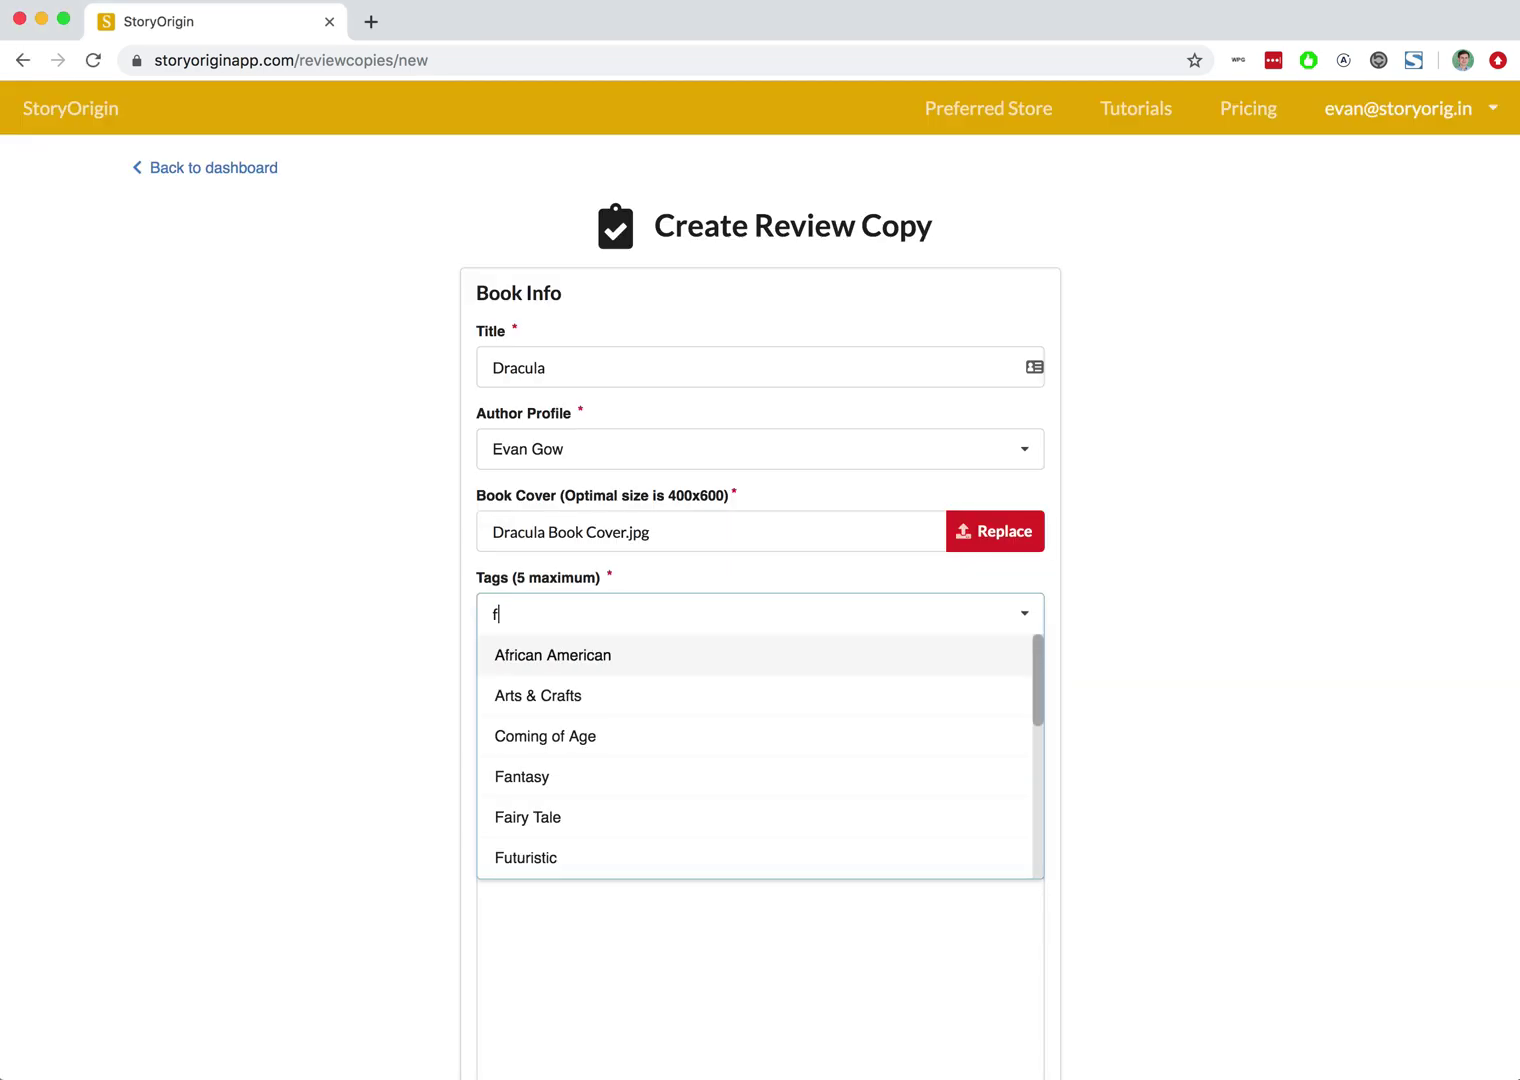
{"action": "left_click", "coordinate": [583, 652]}
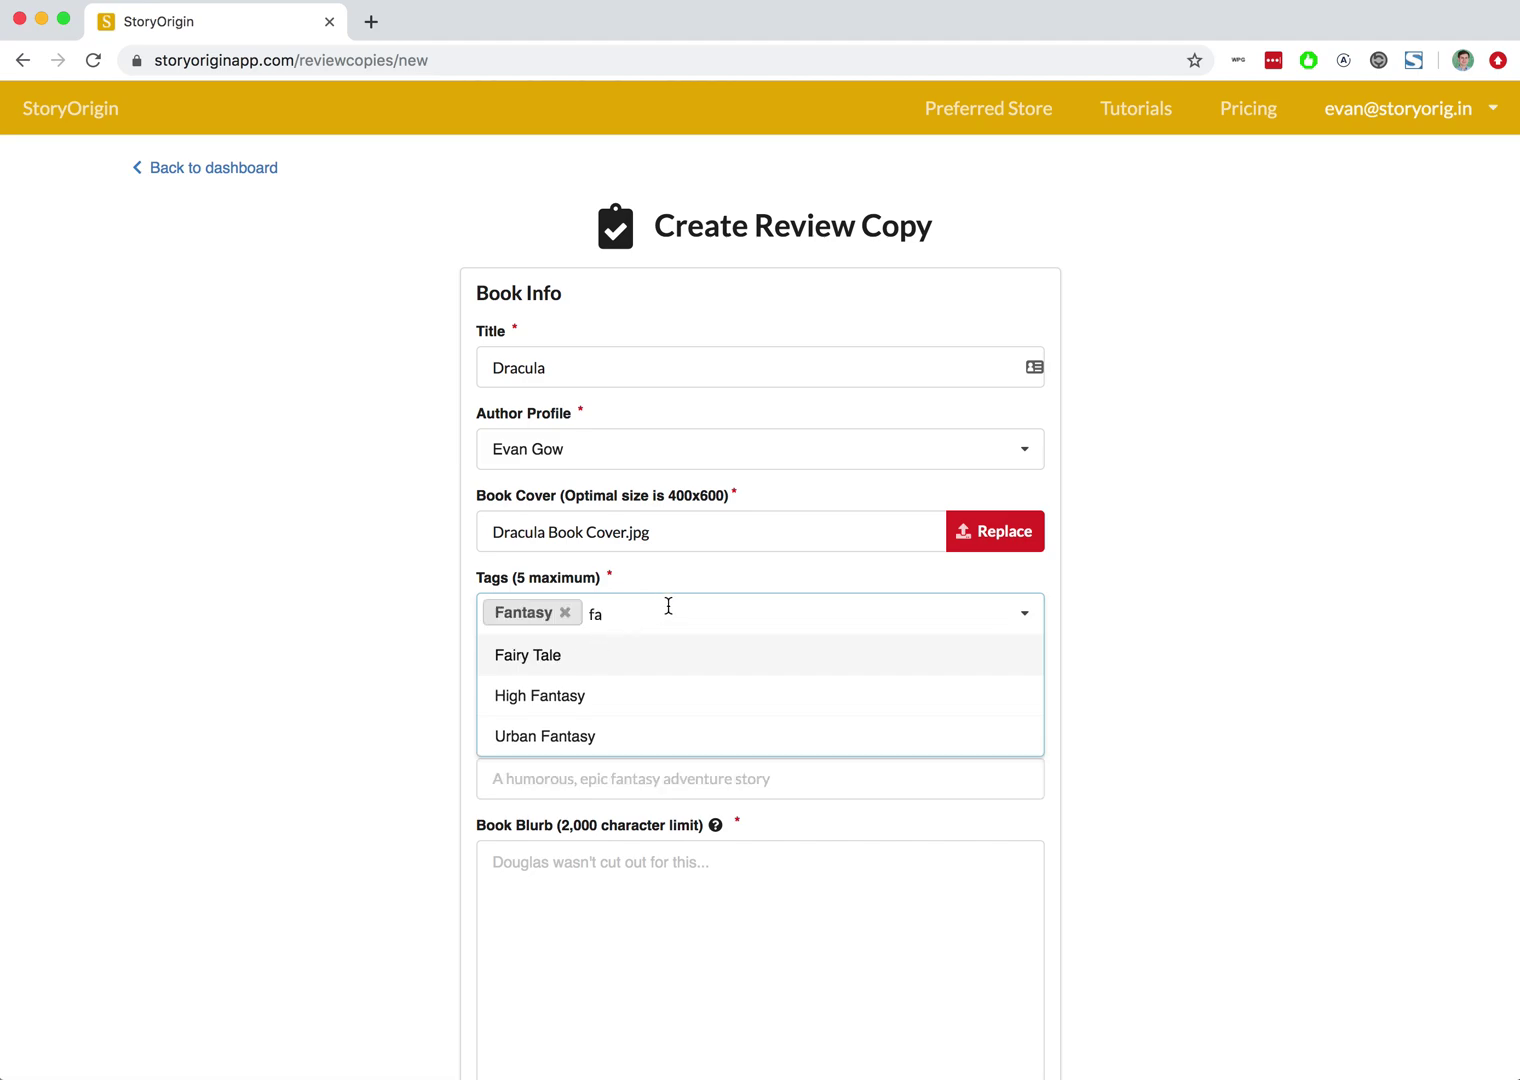
{"action": "key", "text": "BackSpace"}
{"action": "key", "text": "BackSpace"}
{"action": "type", "text": "vam"}
{"action": "left_click", "coordinate": [600, 660]}
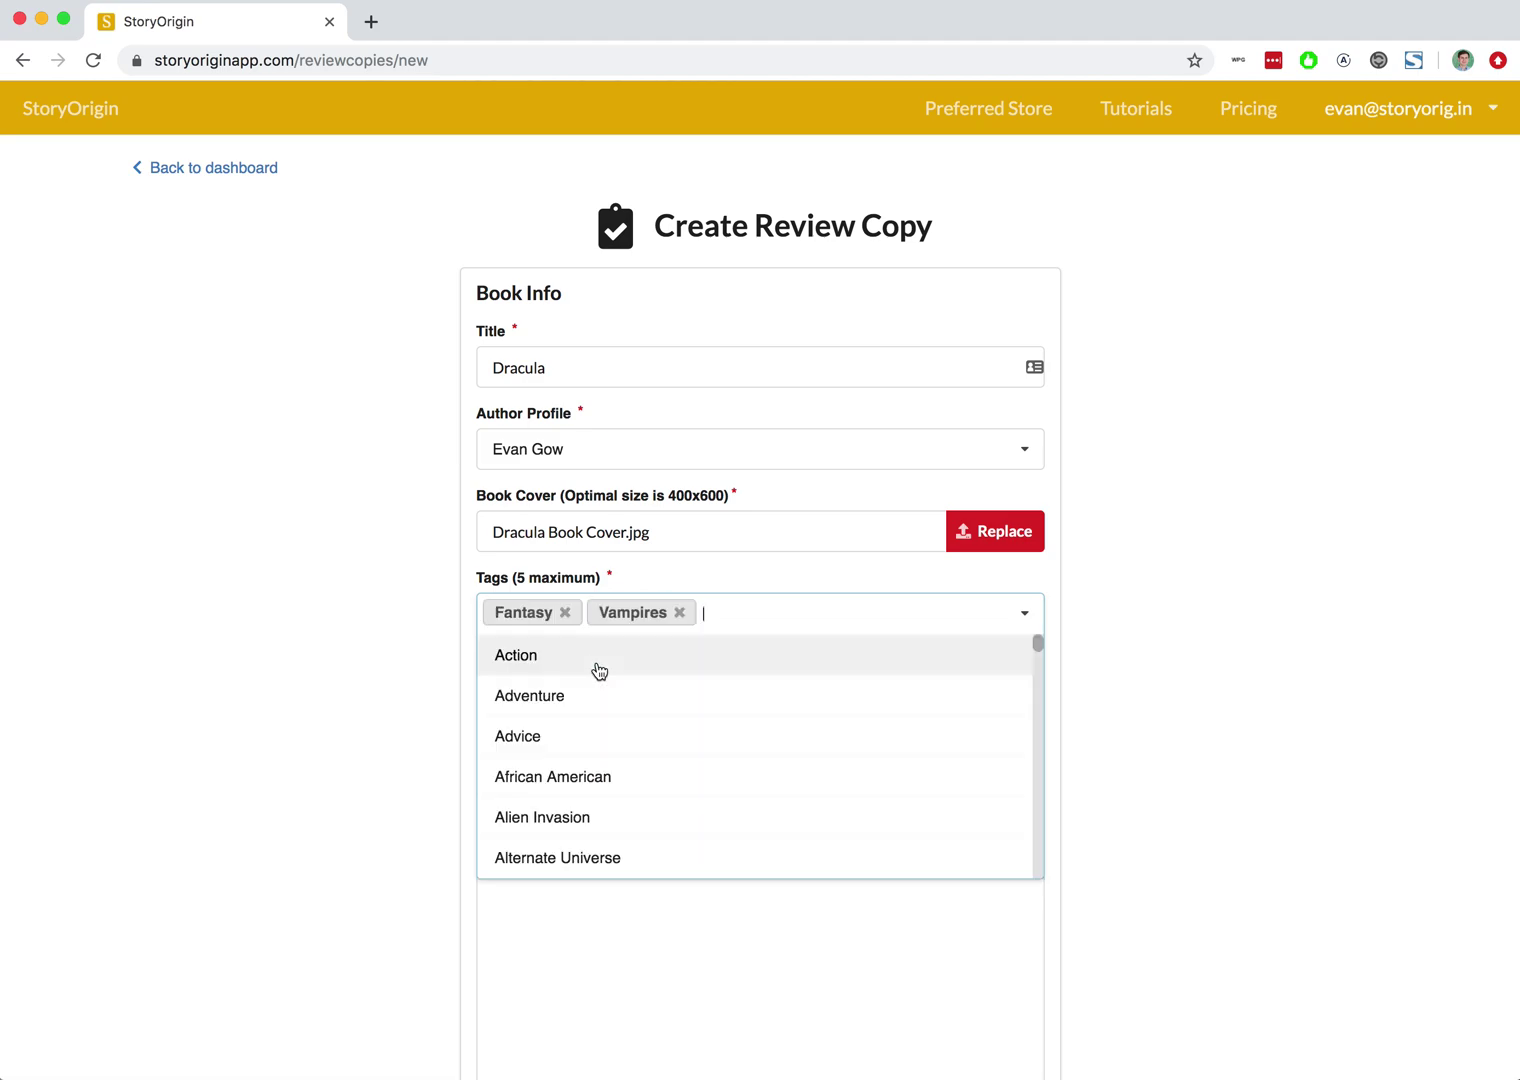
{"action": "left_click", "coordinate": [383, 692]}
{"action": "scroll", "coordinate": [383, 692], "scroll_direction": "down", "scroll_amount": 4}
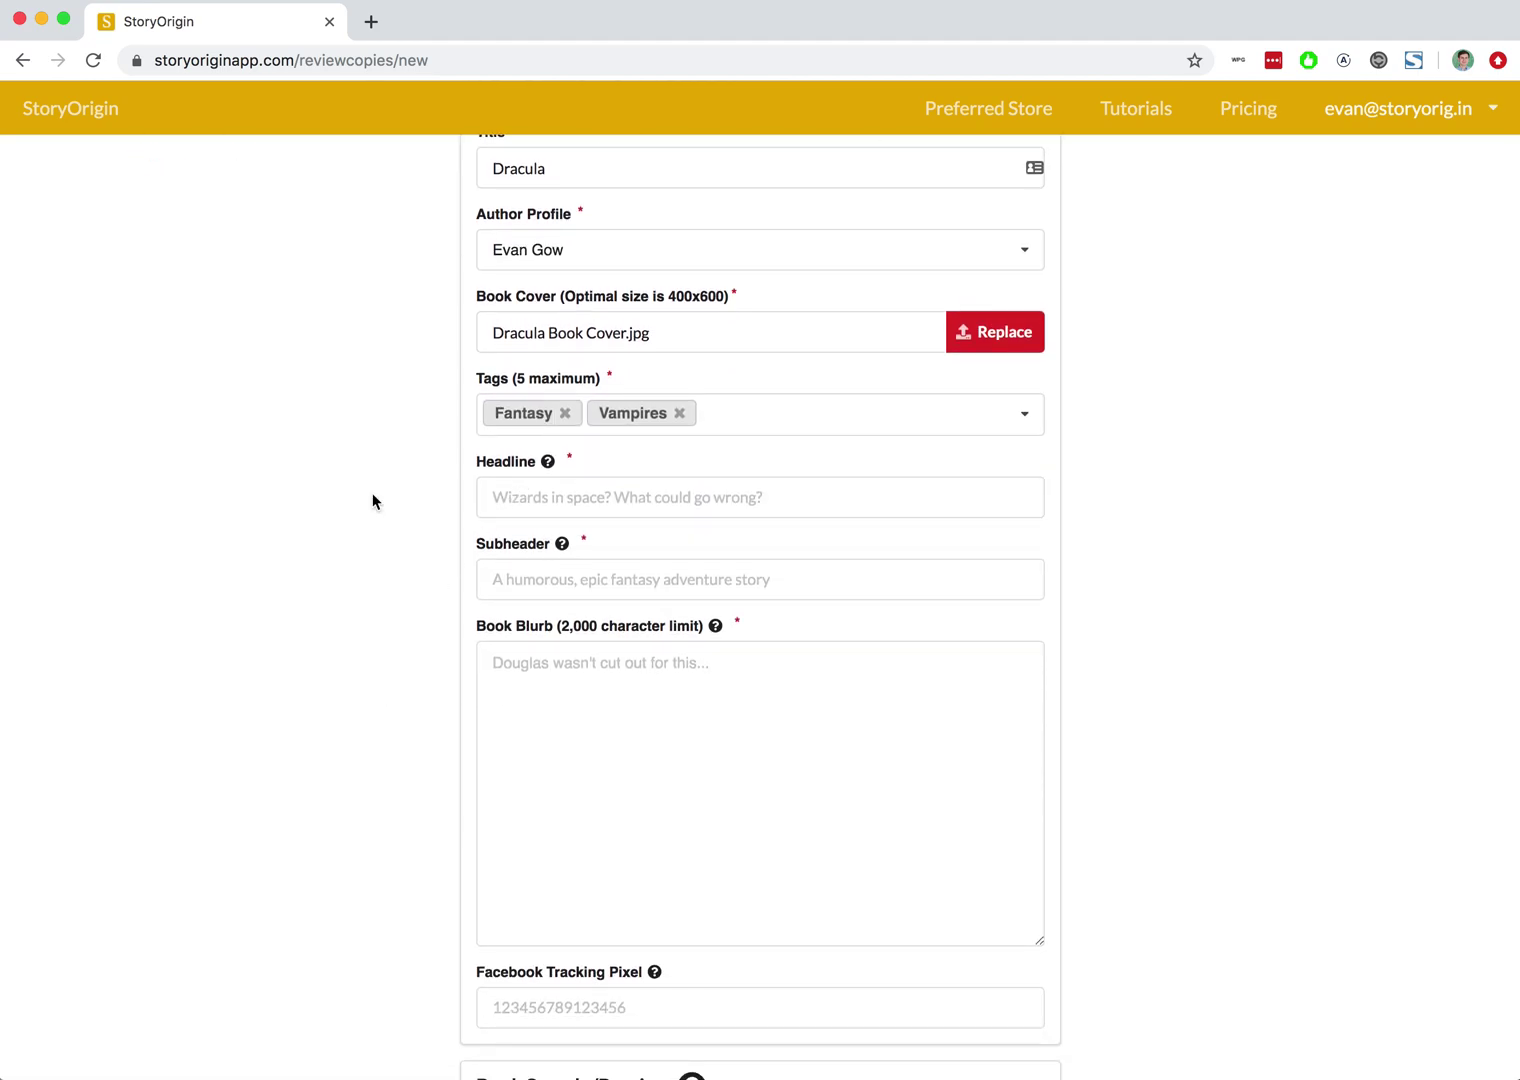
Fill the Headline with 'The O.G. Vampire' from the Google Docs notes
{"action": "key", "text": "super+grave"}
{"action": "scroll", "coordinate": [115, 700], "scroll_direction": "up", "scroll_amount": 5}
{"action": "scroll", "coordinate": [115, 700], "scroll_direction": "up", "scroll_amount": 10}
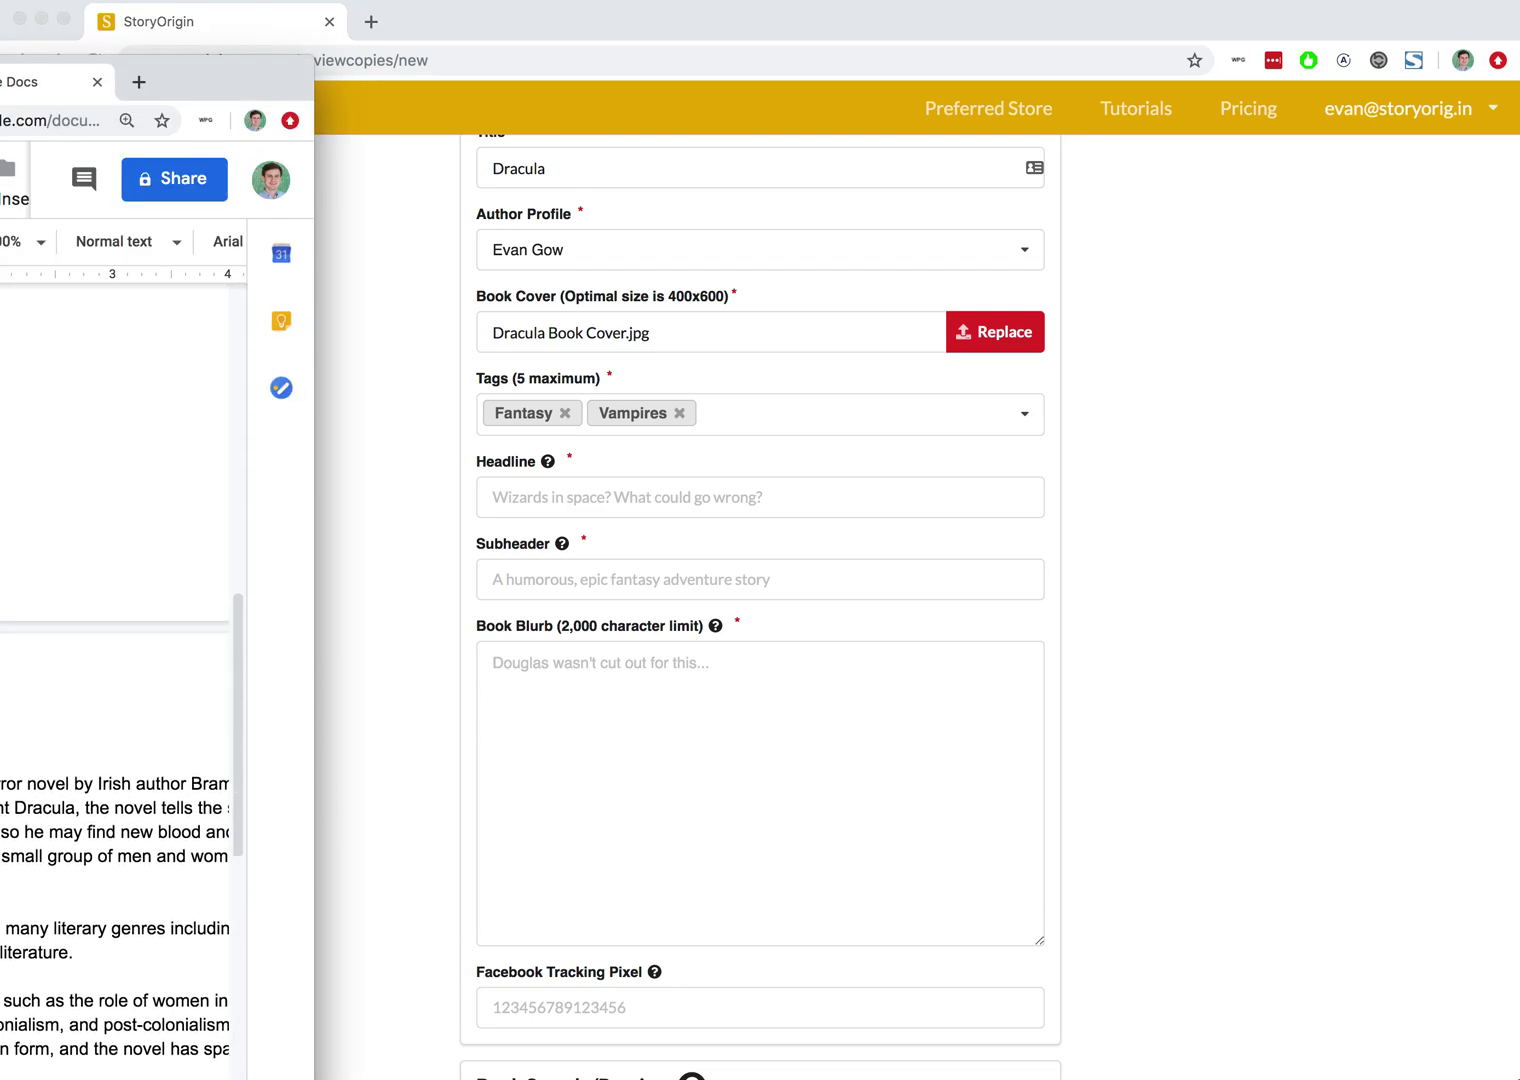
{"action": "scroll", "coordinate": [115, 700], "scroll_direction": "left", "scroll_amount": 1}
{"action": "scroll", "coordinate": [115, 700], "scroll_direction": "down", "scroll_amount": 2}
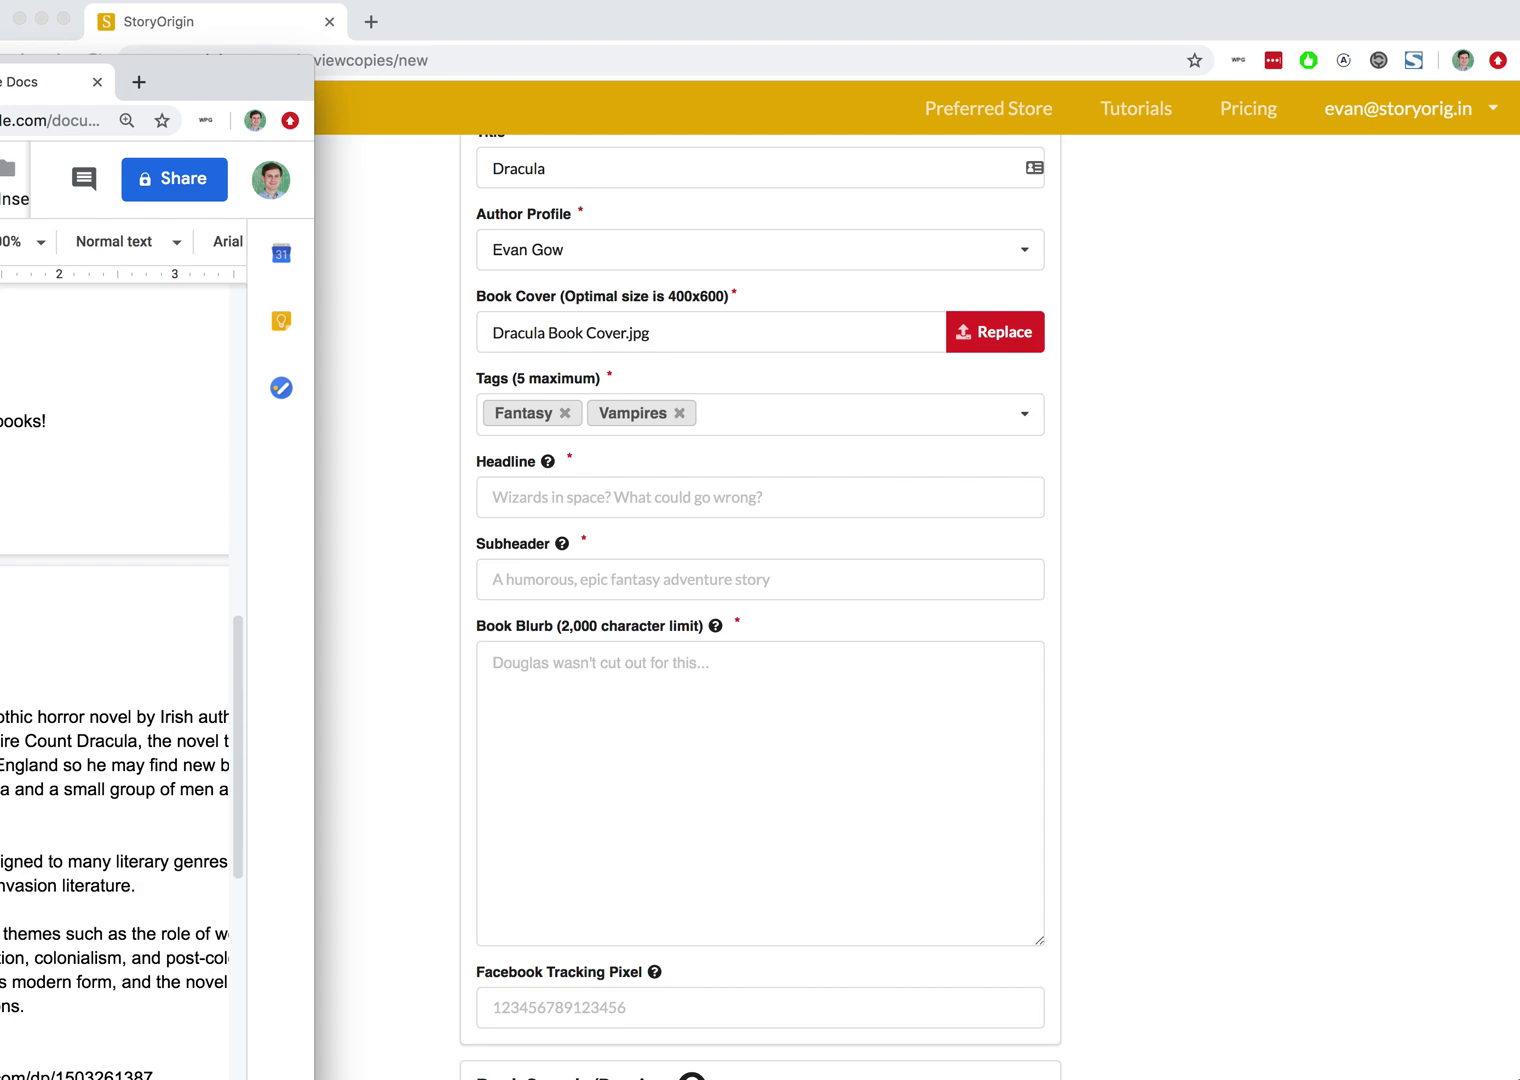
{"action": "left_click", "coordinate": [593, 484]}
{"action": "left_click", "coordinate": [593, 484]}
{"action": "type", "text": "The O.G. Vampire"}
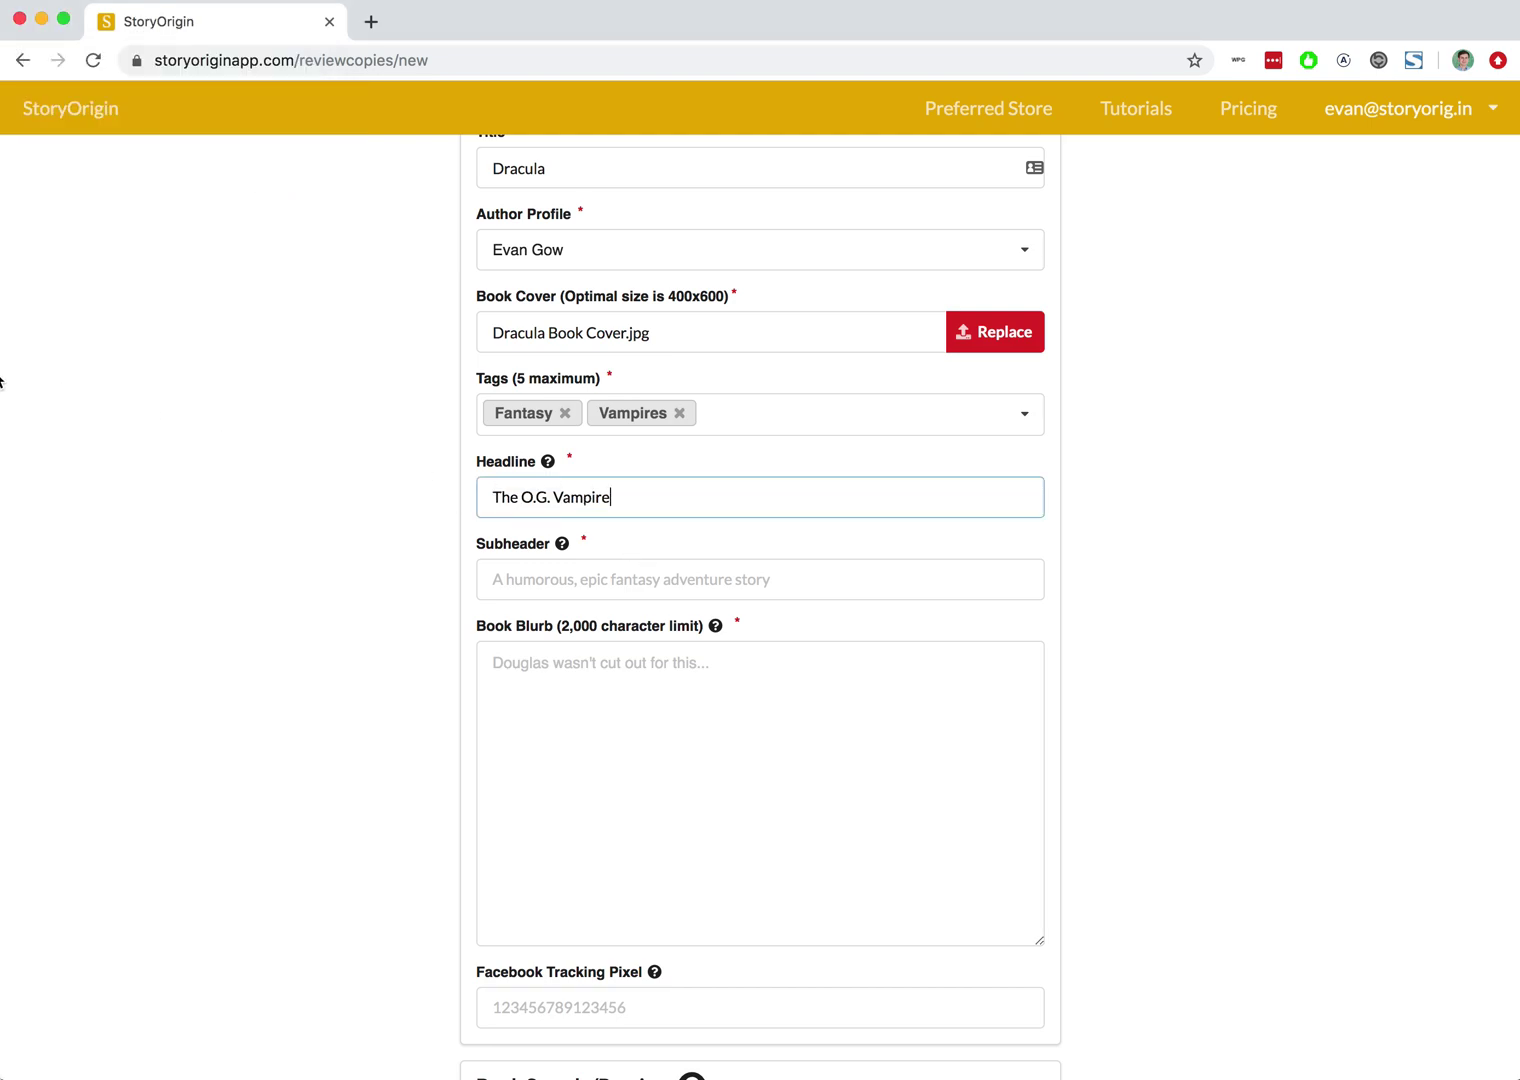
Fill the Subheader with 'Get ready for some spooks!' from the notes
{"action": "left_click", "coordinate": [1, 381]}
{"action": "key", "text": "shift+Up"}
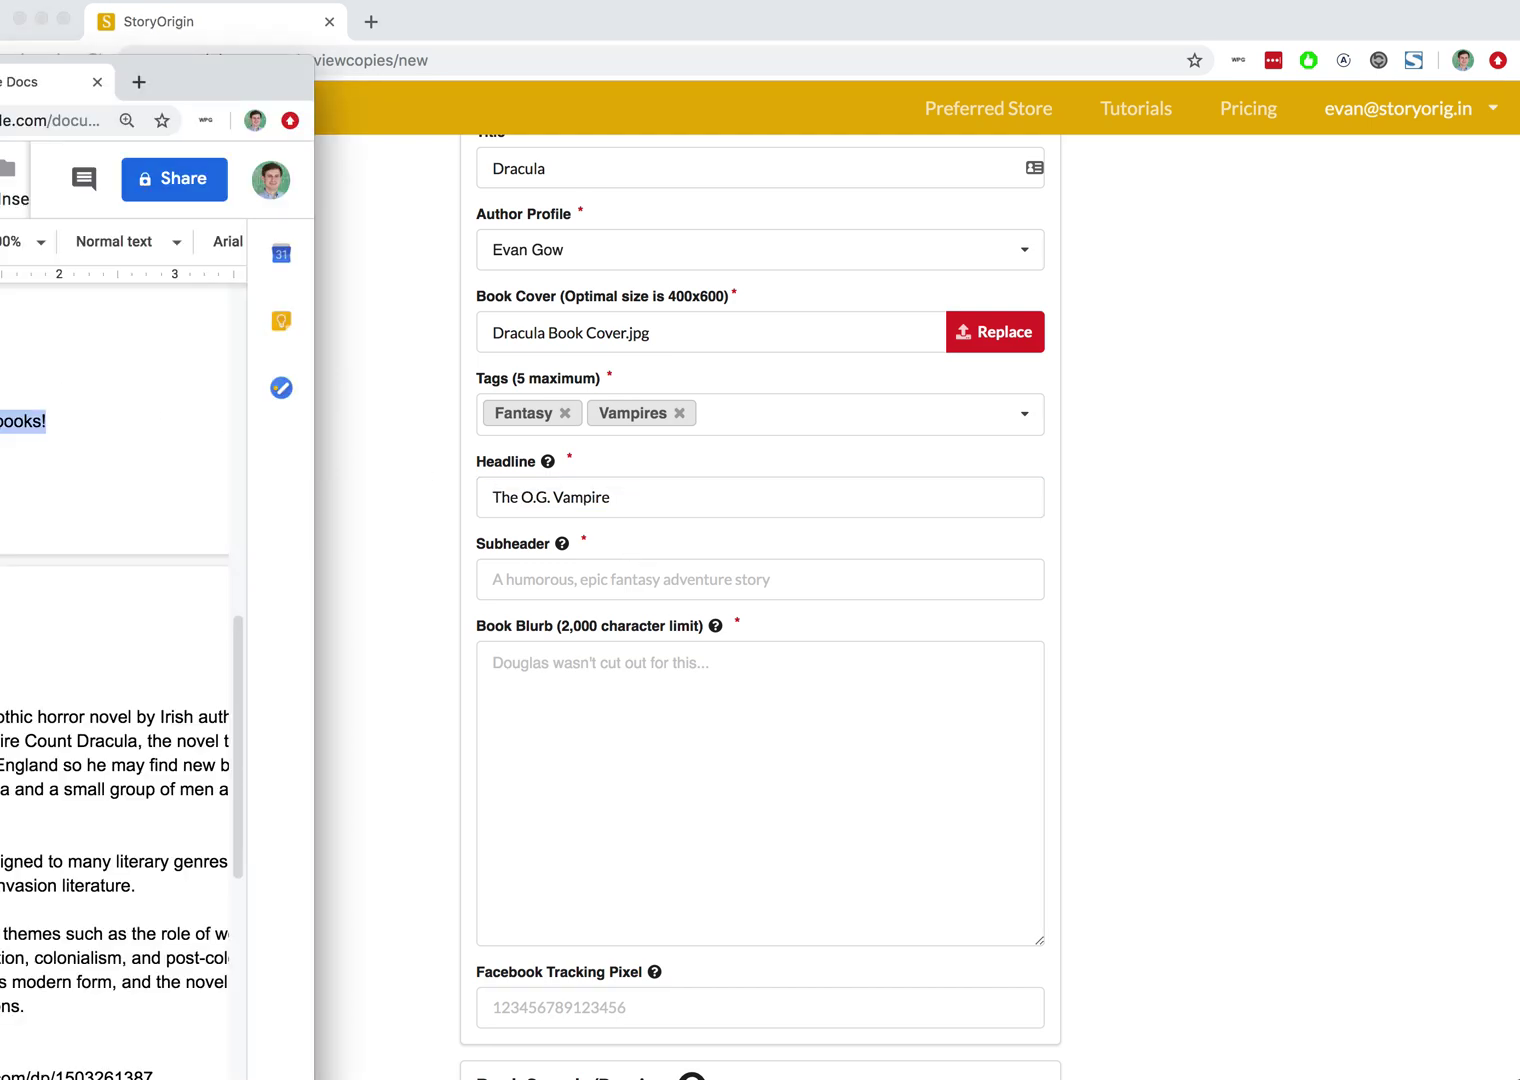
{"action": "left_click", "coordinate": [536, 571]}
{"action": "left_click", "coordinate": [536, 571]}
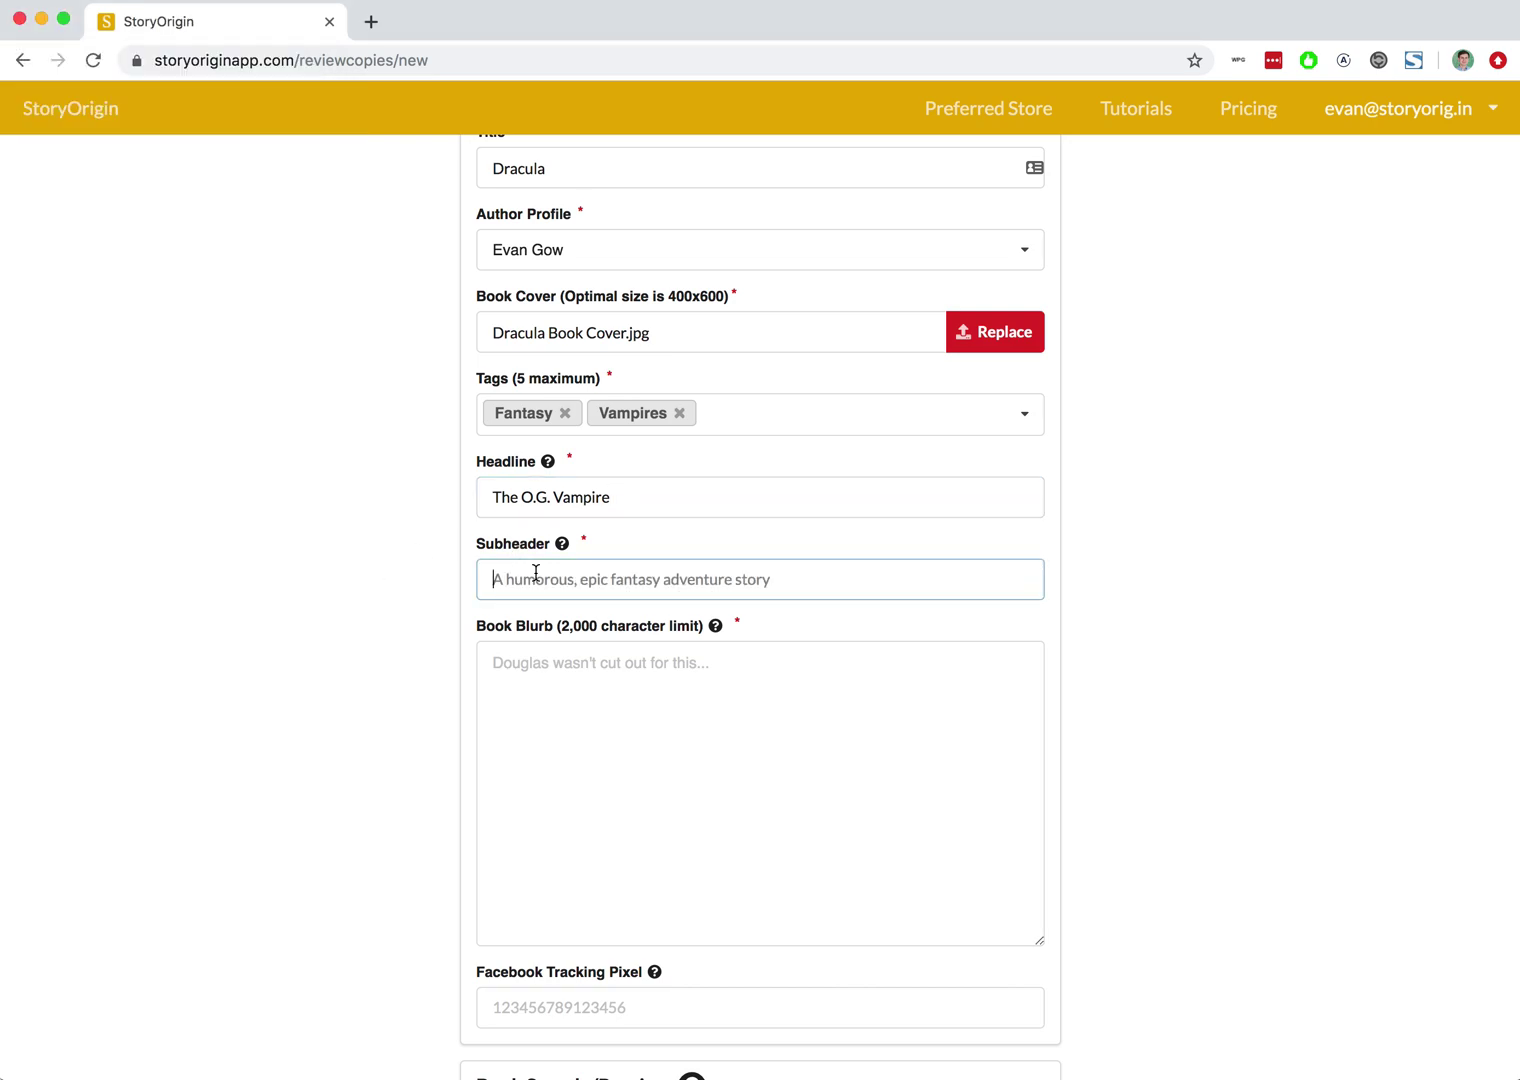
{"action": "type", "text": "Get ready for some spooks!"}
Paste the three Dracula blurb paragraphs from the notes into the Book Blurb
{"action": "key", "text": "super+grave"}
{"action": "scroll", "coordinate": [115, 700], "scroll_direction": "down", "scroll_amount": 5}
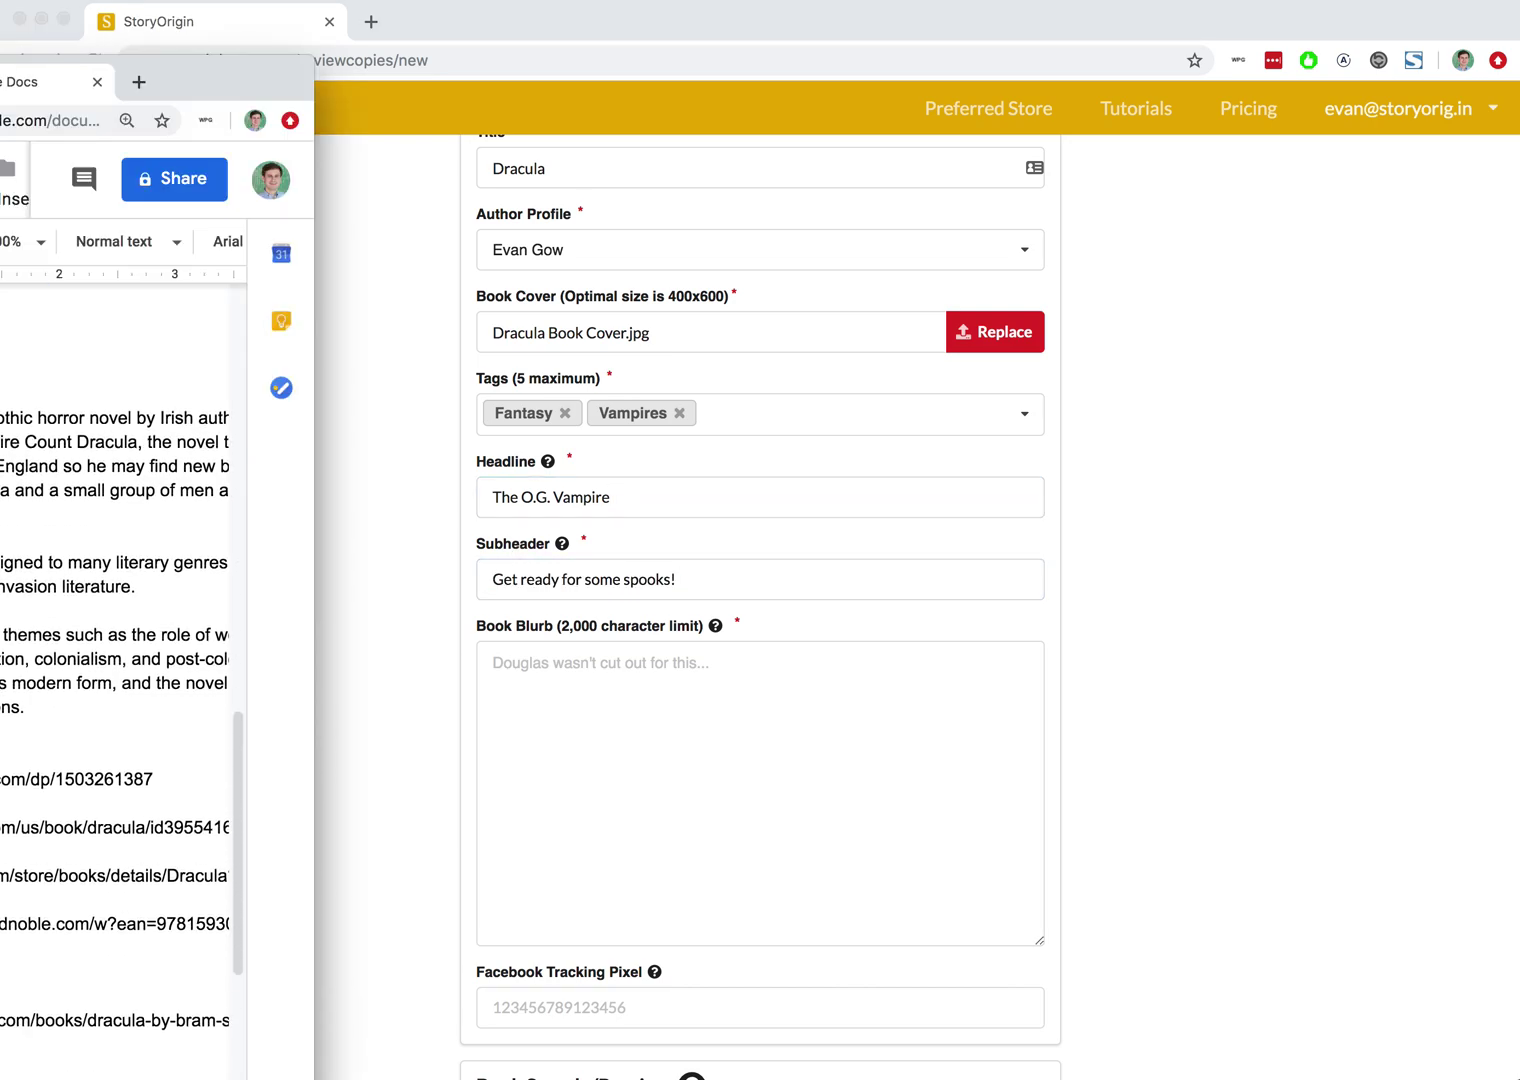
{"action": "key", "text": "shift+Down"}
{"action": "key", "text": "shift+Down"}
{"action": "key", "text": "shift+Down"}
{"action": "key", "text": "shift+Down"}
{"action": "key", "text": "shift+Down"}
{"action": "key", "text": "shift+Down"}
{"action": "key", "text": "shift+Down"}
{"action": "key", "text": "shift+Down"}
{"action": "key", "text": "shift+Down"}
{"action": "key", "text": "shift+Down"}
{"action": "key", "text": "shift+Down"}
{"action": "key", "text": "shift+Down"}
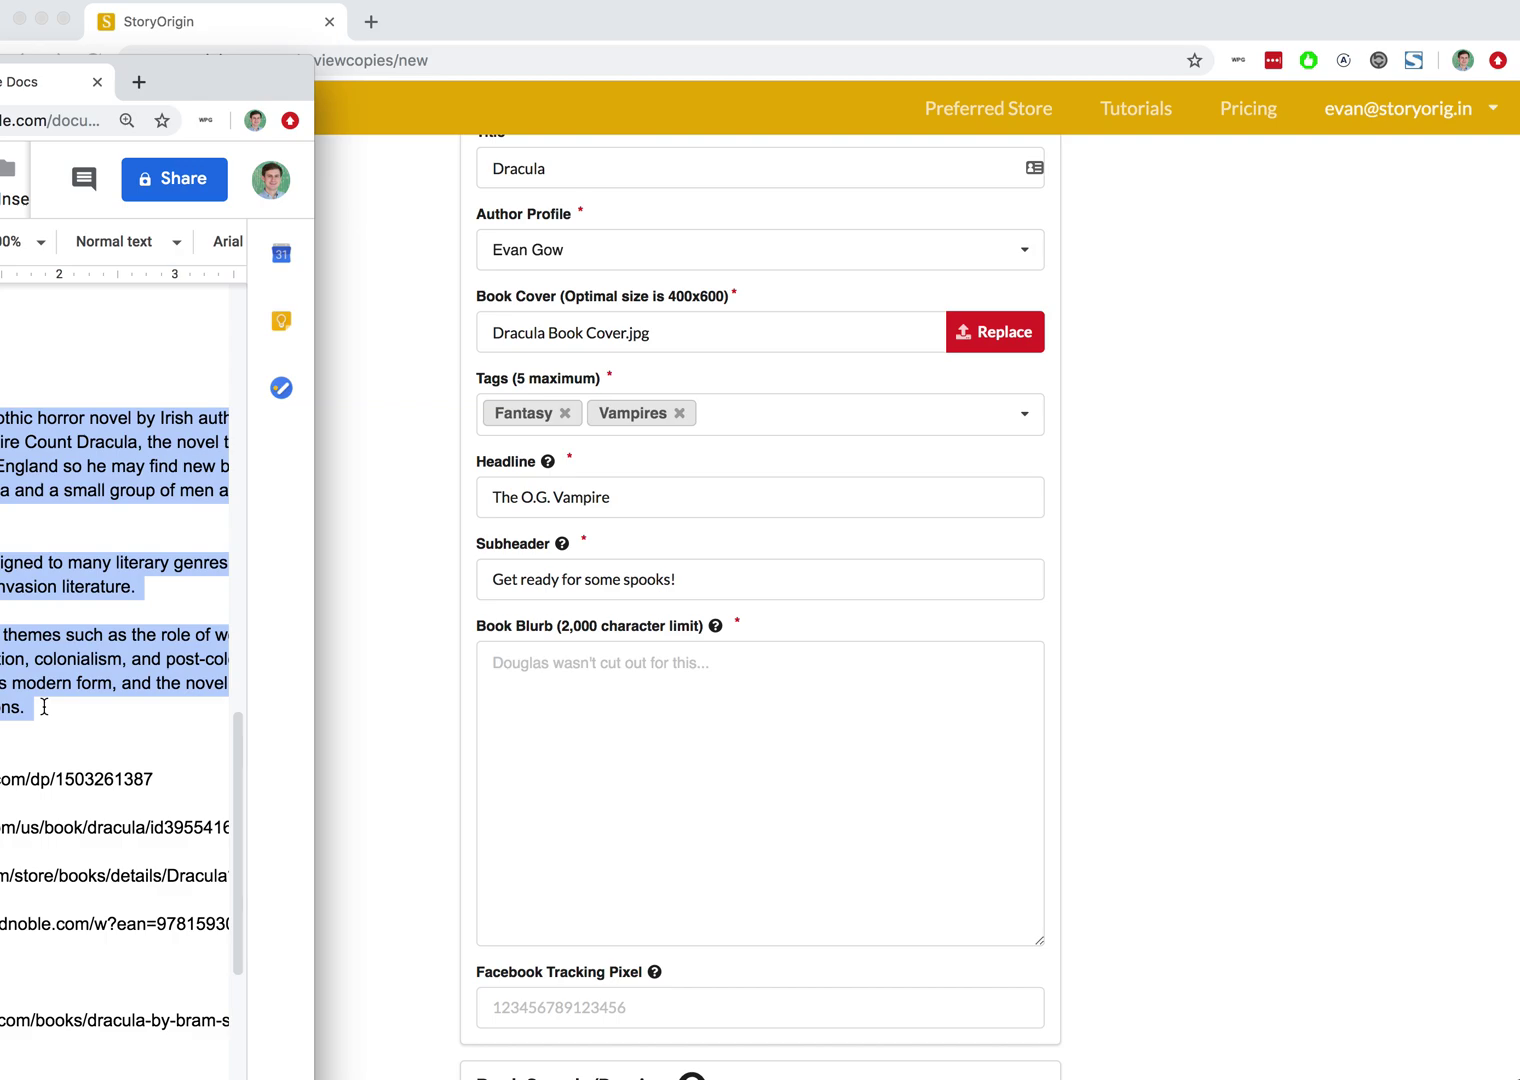
{"action": "key", "text": "super+grave"}
{"action": "left_click", "coordinate": [468, 676]}
{"action": "left_click", "coordinate": [529, 679]}
{"action": "type", "text": "Dracula is an 1897 Gothic horror novel by Irish author Bram Stoker. Famous for introducing the character of the vampire Count Dracula, the novel tells the story of Dracula's attempt to move from Transylvania to England so he may find new blood and spread undead curse, and the battle between Dracula and a small group of men and women led by Professor Abraham Van Helsing.  Dracula has been assigned to many literary genres including vampire literature, horror fiction, the gothic novel and invasion literature.  The novel touches on themes such as the role of women in Victorian culture, sexual conventions, immigration, colonialism, and post-colonialism. Although Stoker did not invent the vampire, he defined its modern form, and the novel has spawned numerous theatrical, film and television interpretations."}
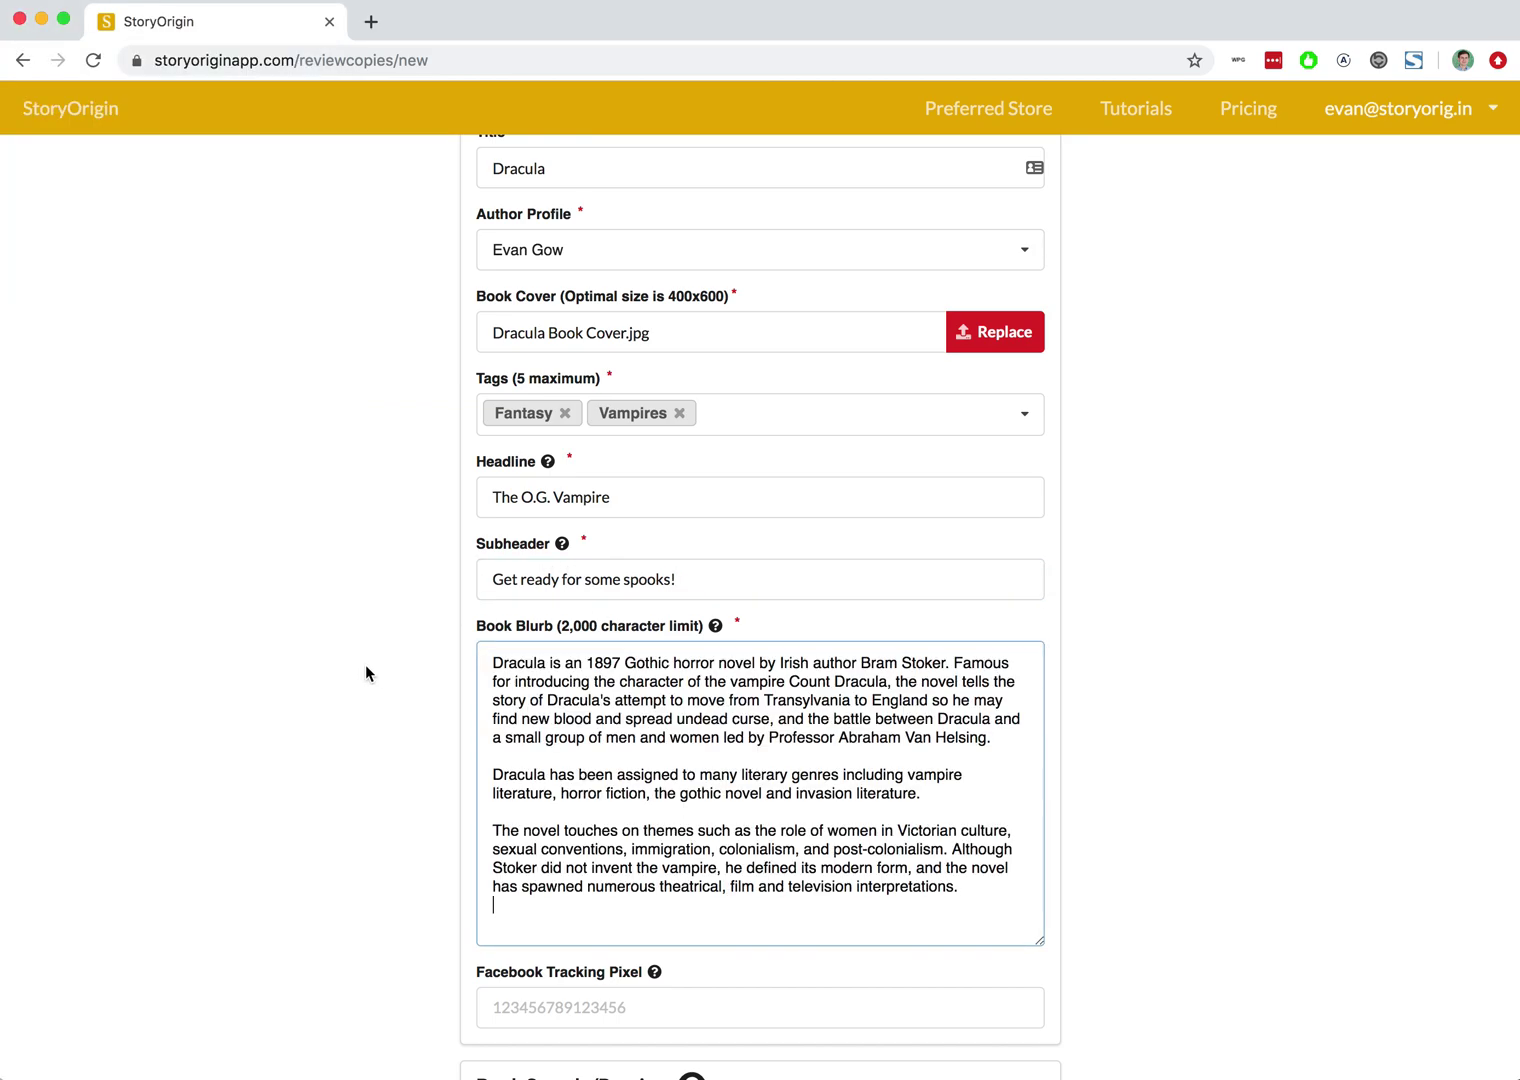
{"action": "scroll", "coordinate": [365, 664], "scroll_direction": "down", "scroll_amount": 4}
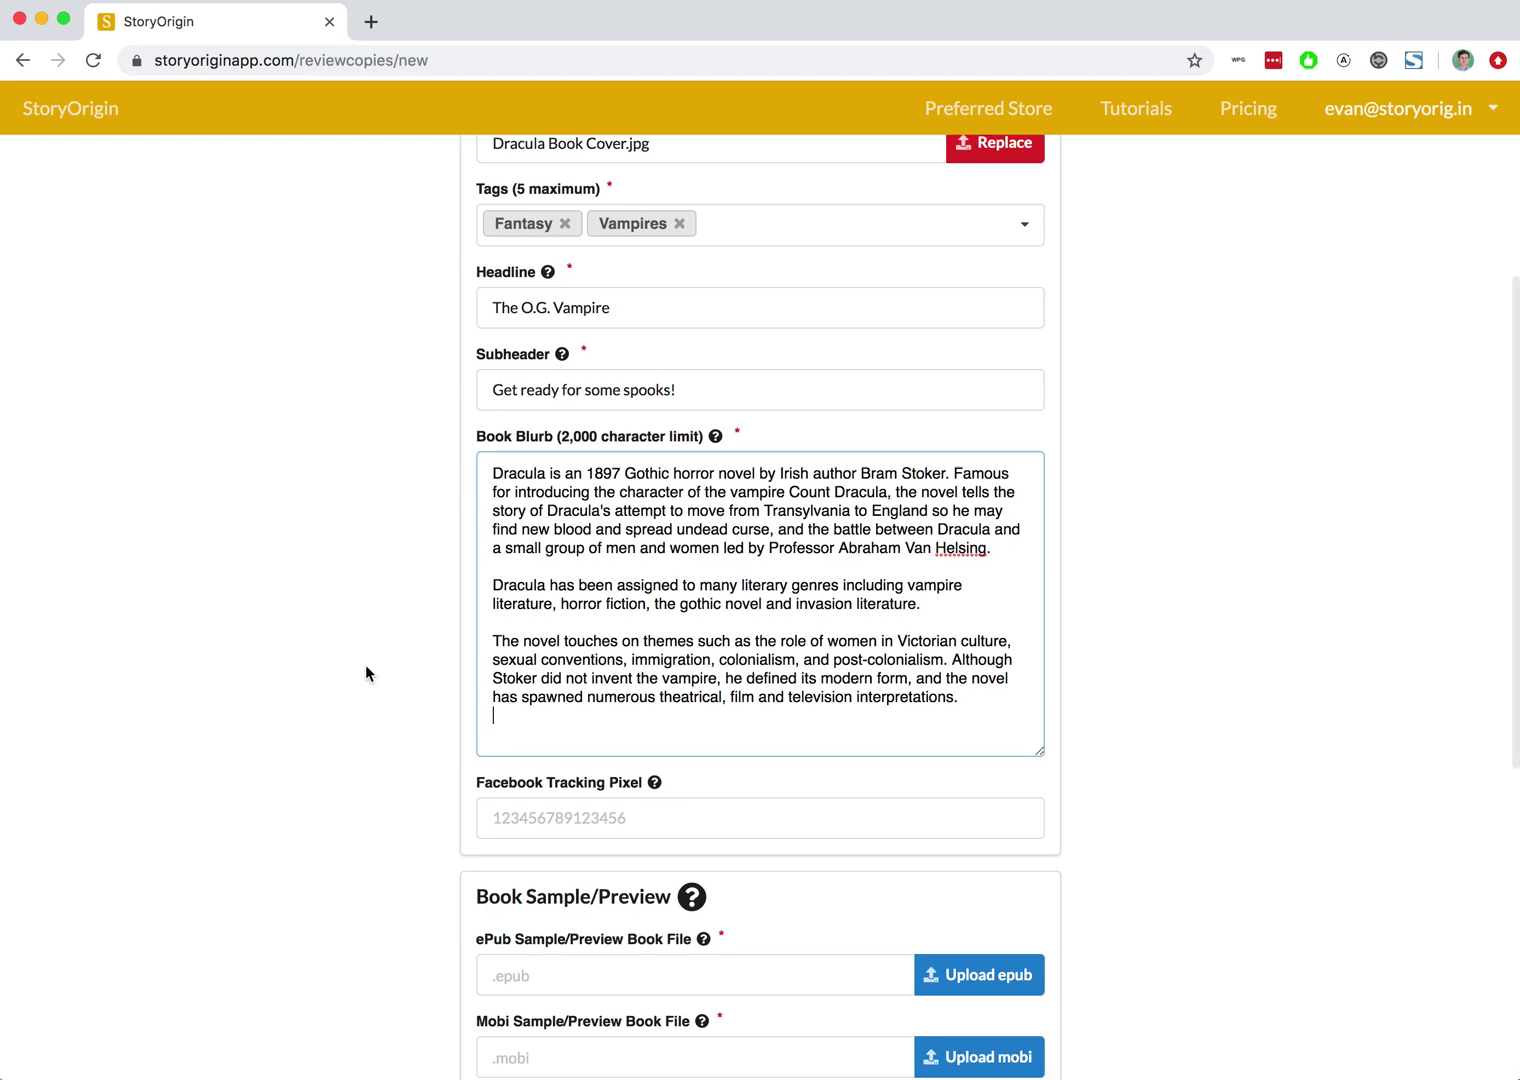
{"action": "scroll", "coordinate": [362, 730], "scroll_direction": "down", "scroll_amount": 7}
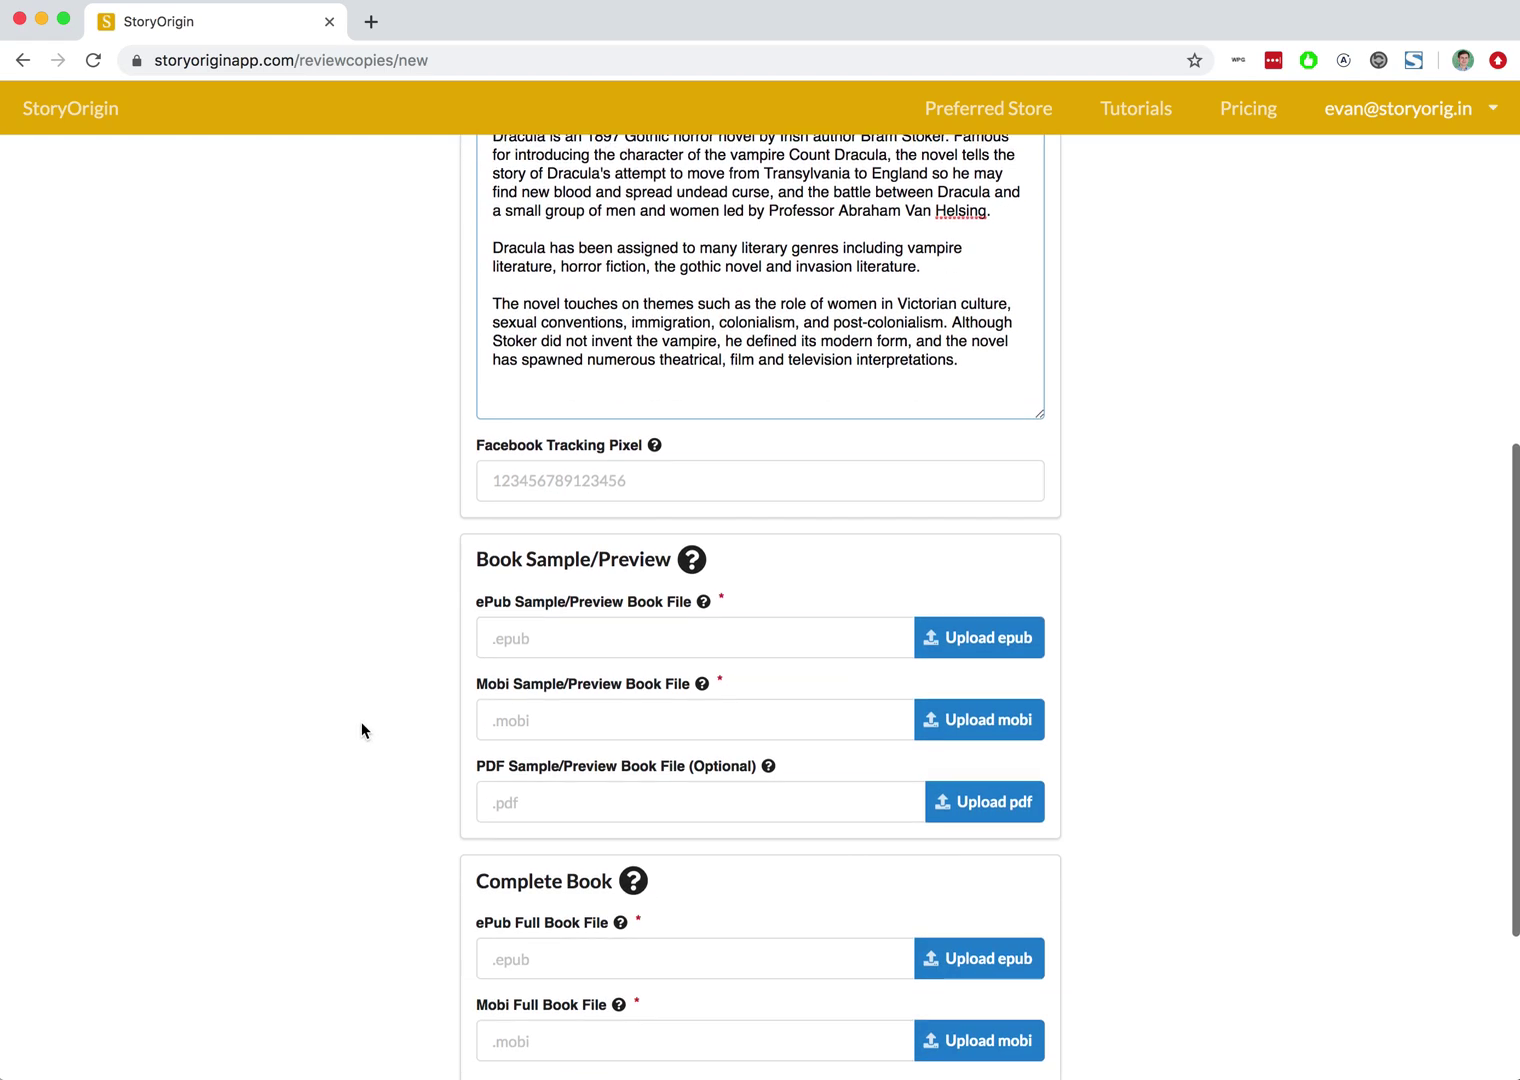
{"action": "scroll", "coordinate": [362, 730], "scroll_direction": "down", "scroll_amount": 3}
{"action": "key", "text": "super+Tab"}
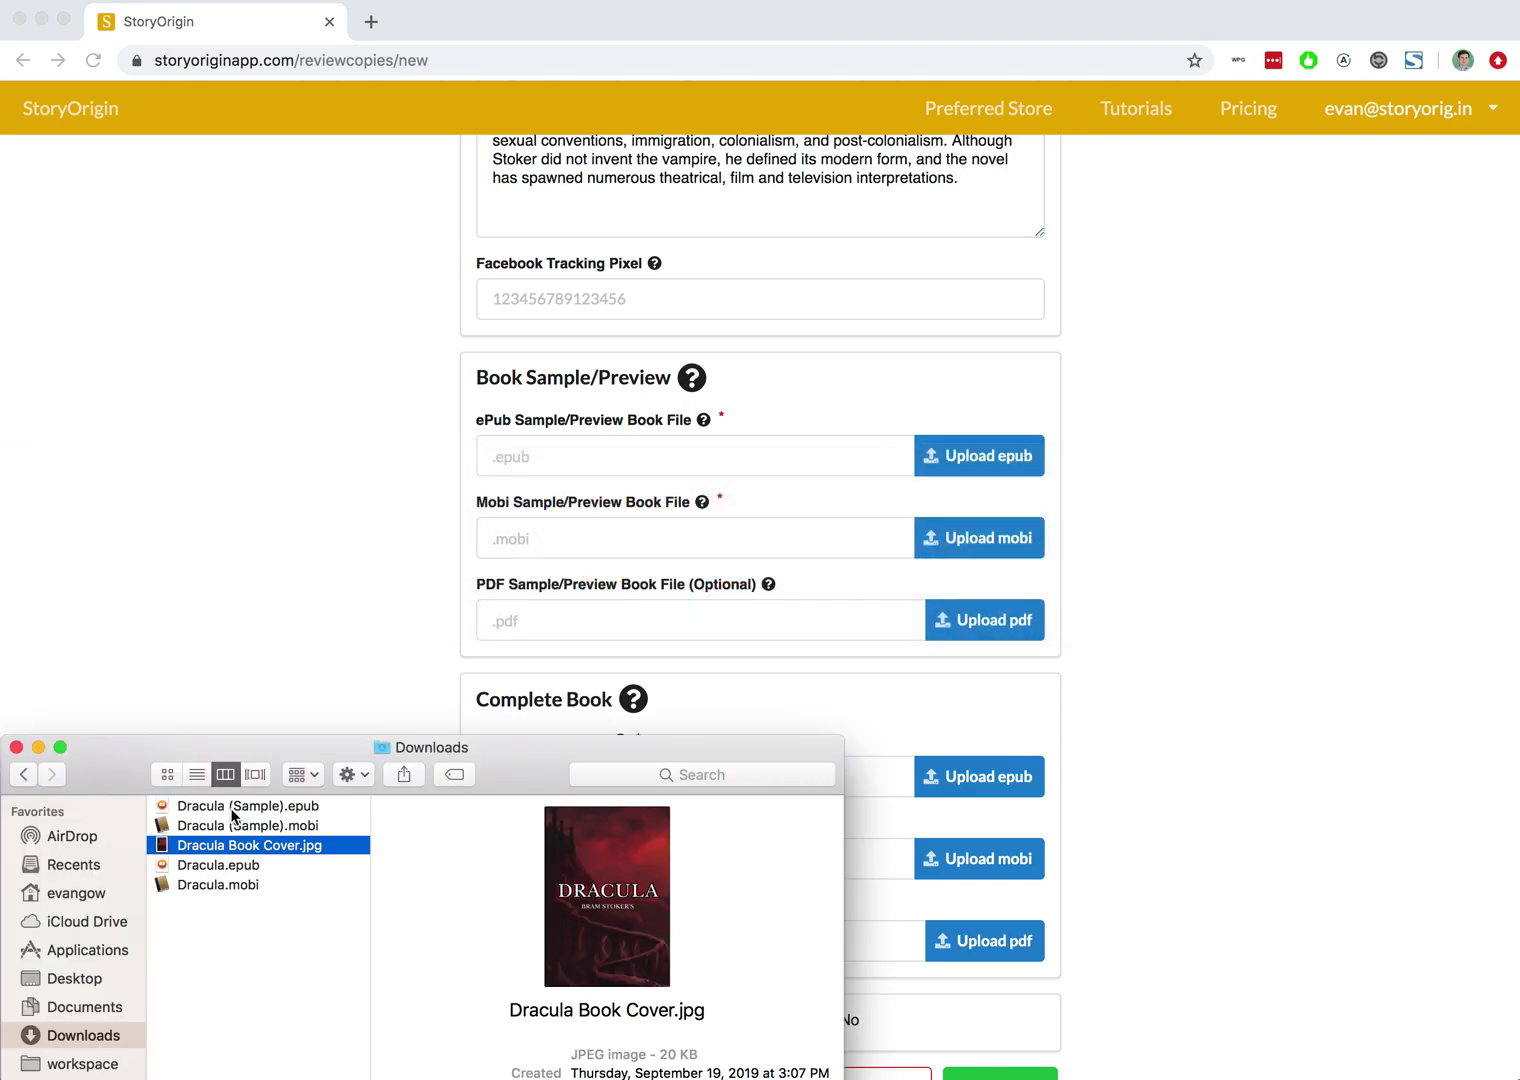
Attach Dracula (Sample).epub and Dracula (Sample).mobi as the sample files
{"action": "left_click", "coordinate": [233, 808]}
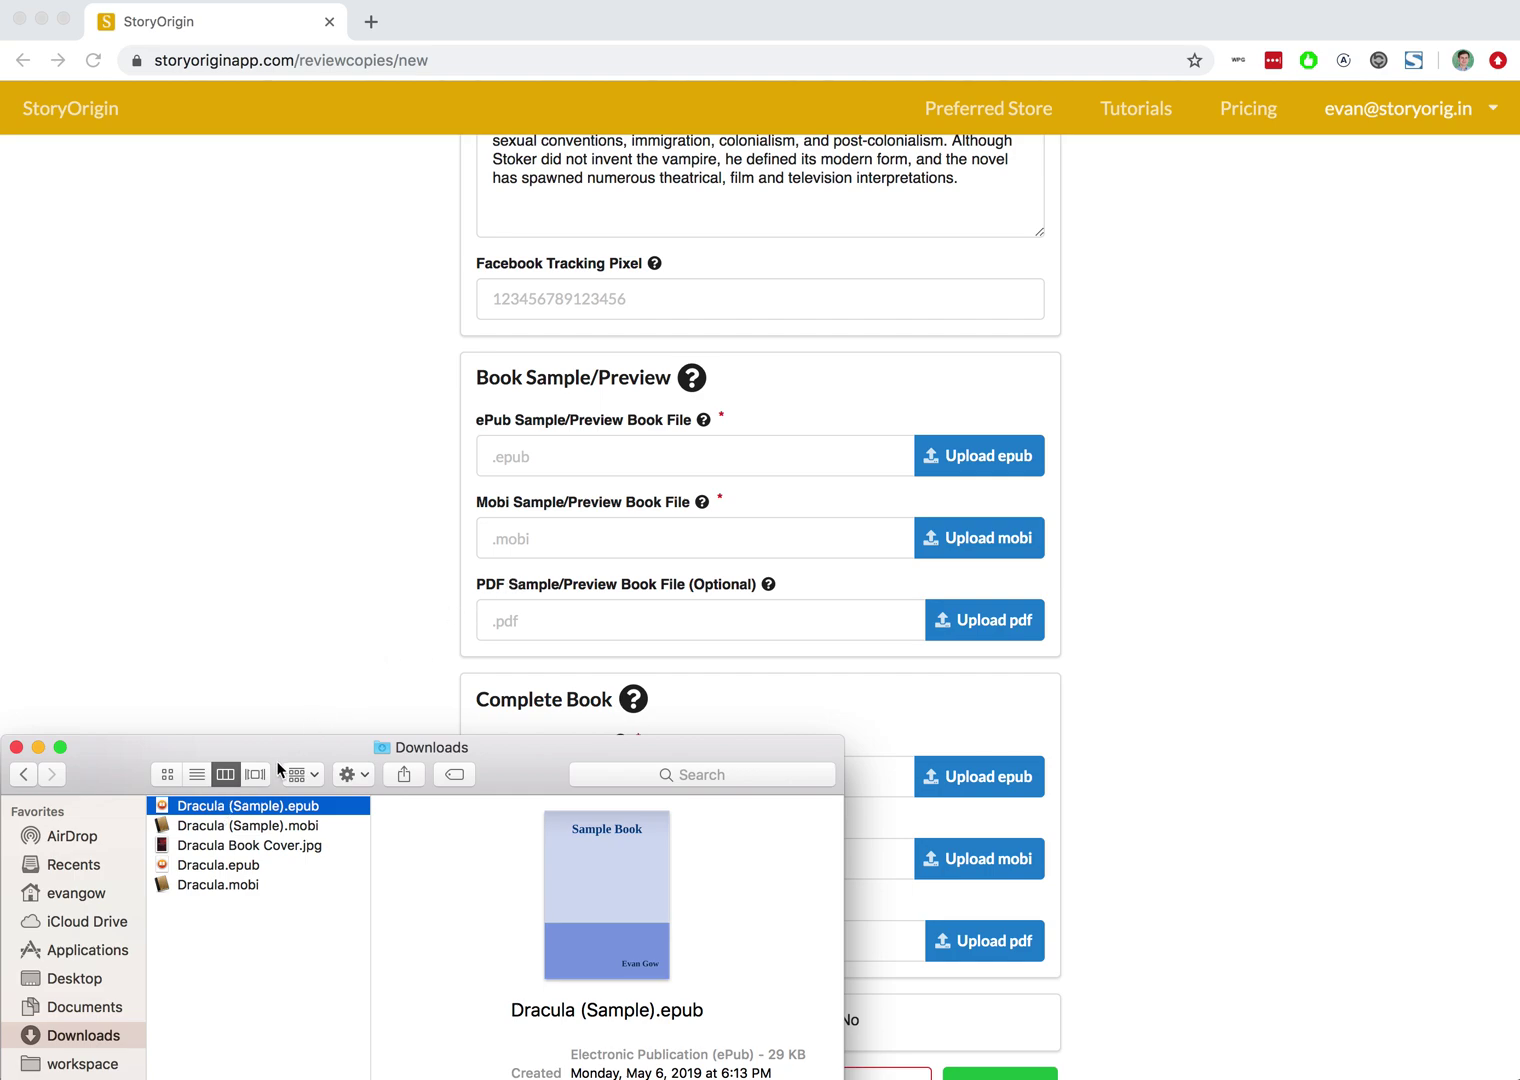
{"action": "left_click_drag", "start_coordinate": [248, 809], "coordinate": [616, 451]}
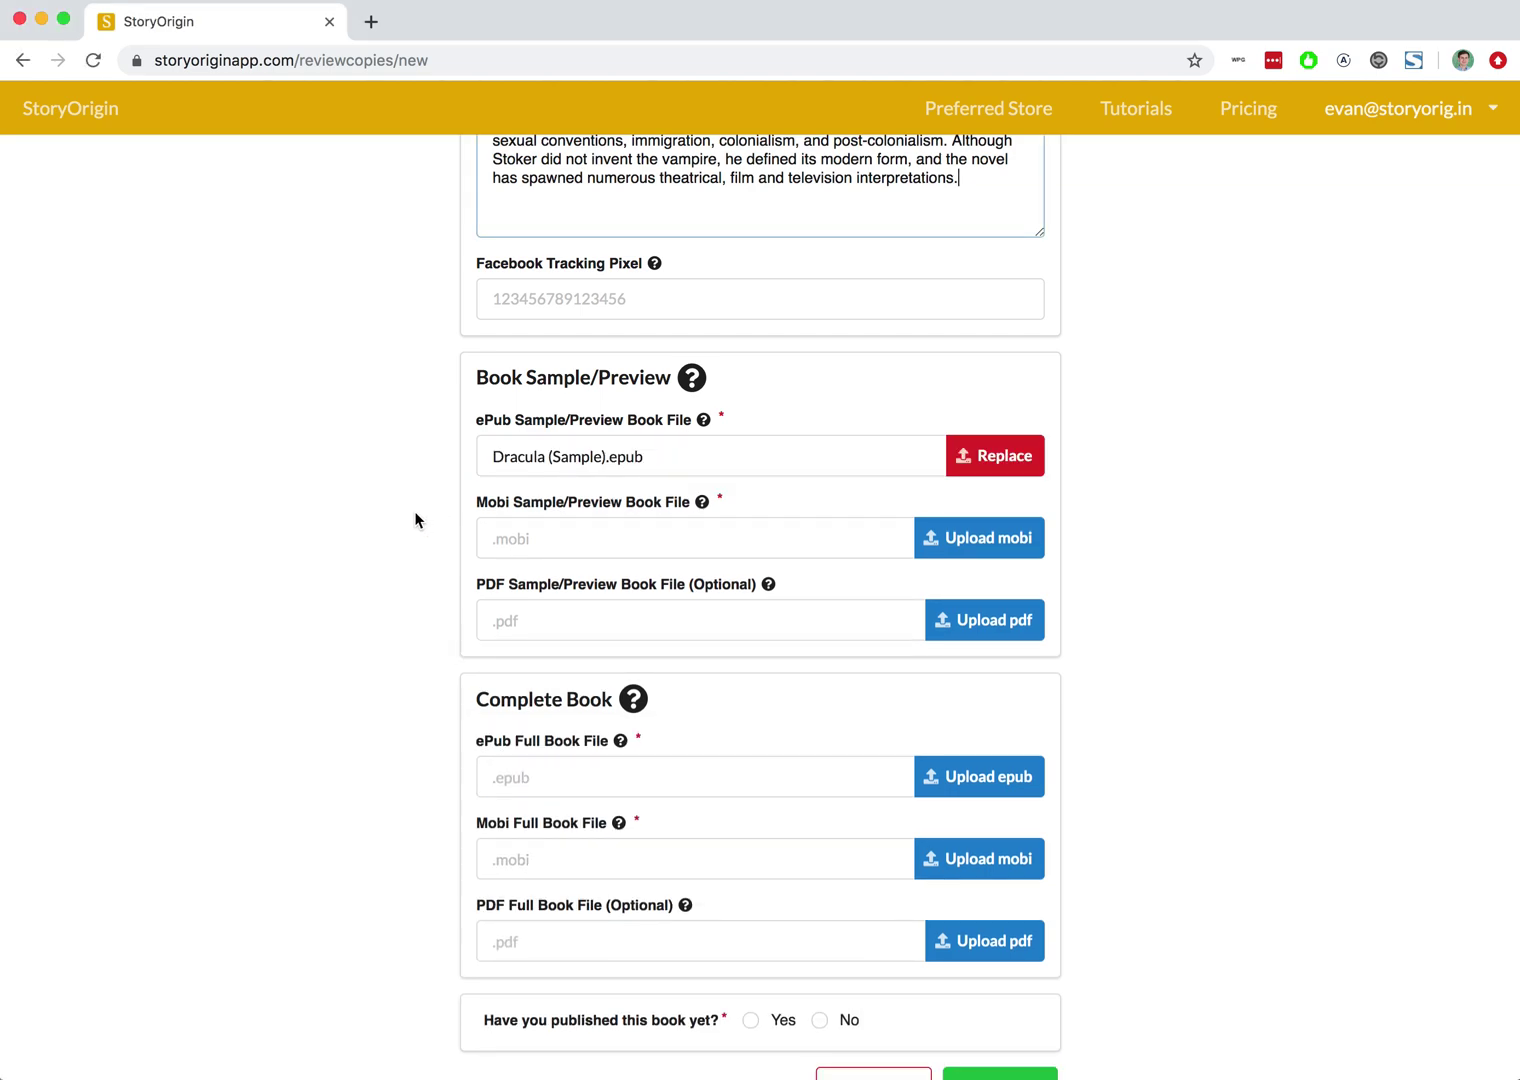
{"action": "key", "text": "super+Tab"}
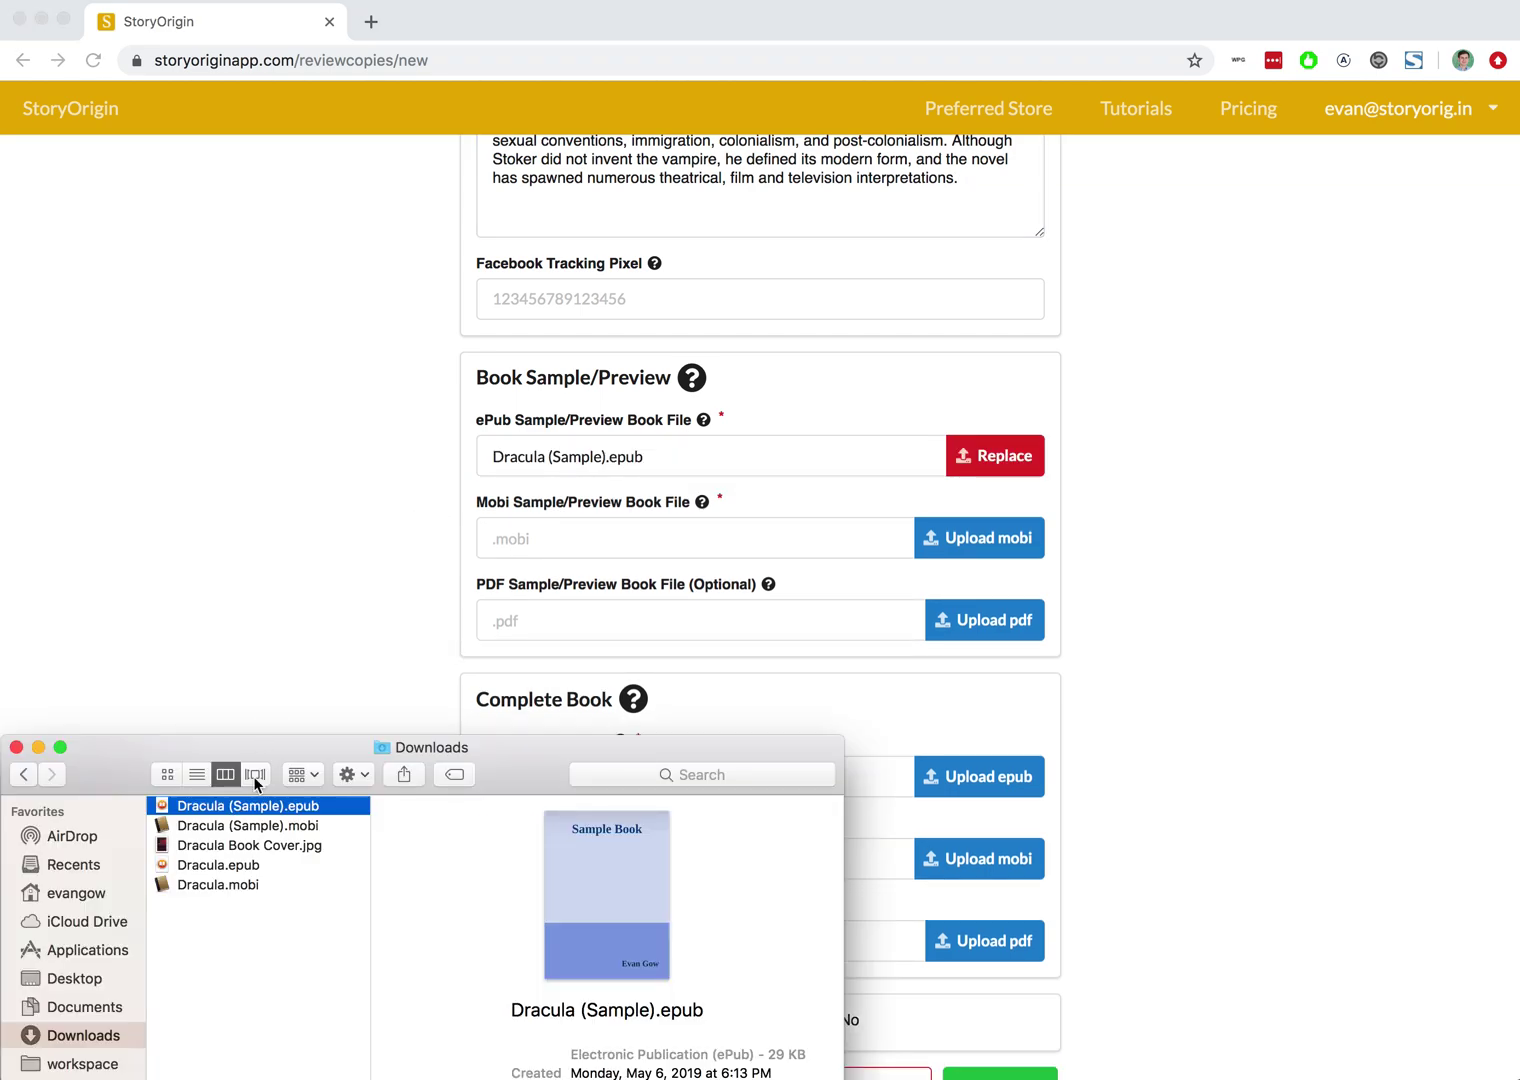
{"action": "left_click_drag", "start_coordinate": [245, 835], "coordinate": [623, 540]}
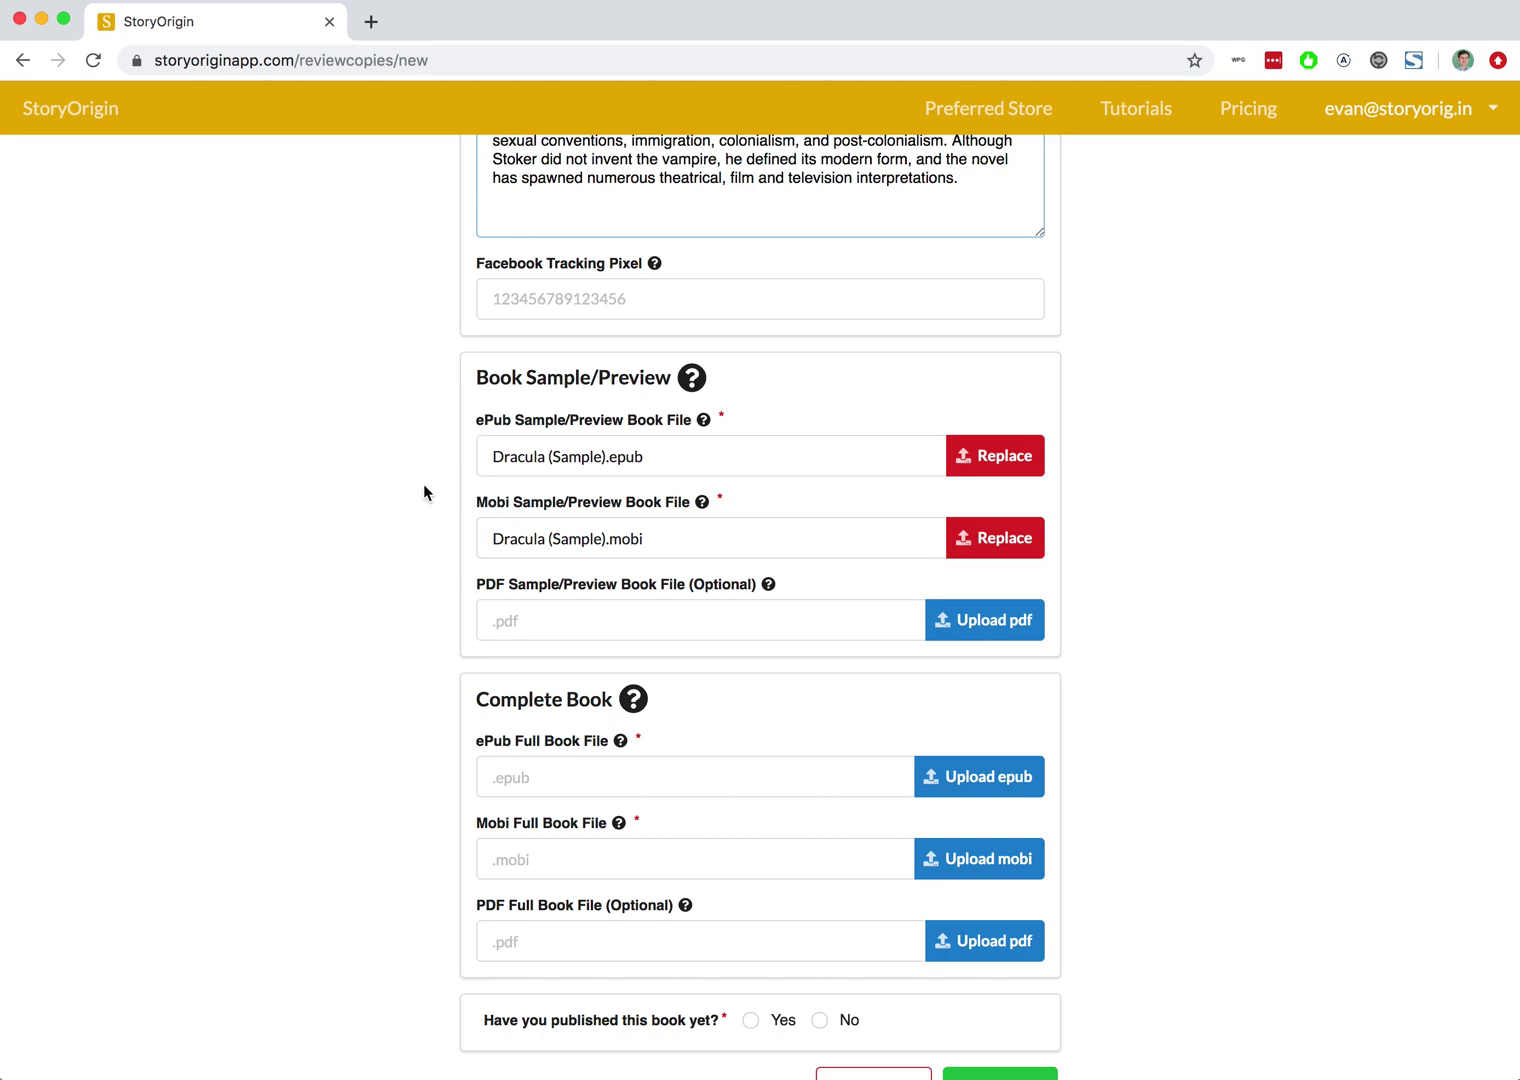
{"action": "scroll", "coordinate": [423, 485], "scroll_direction": "down", "scroll_amount": 2}
Attach Dracula.epub and Dracula.mobi as the full-book files
{"action": "key", "text": "super+Tab"}
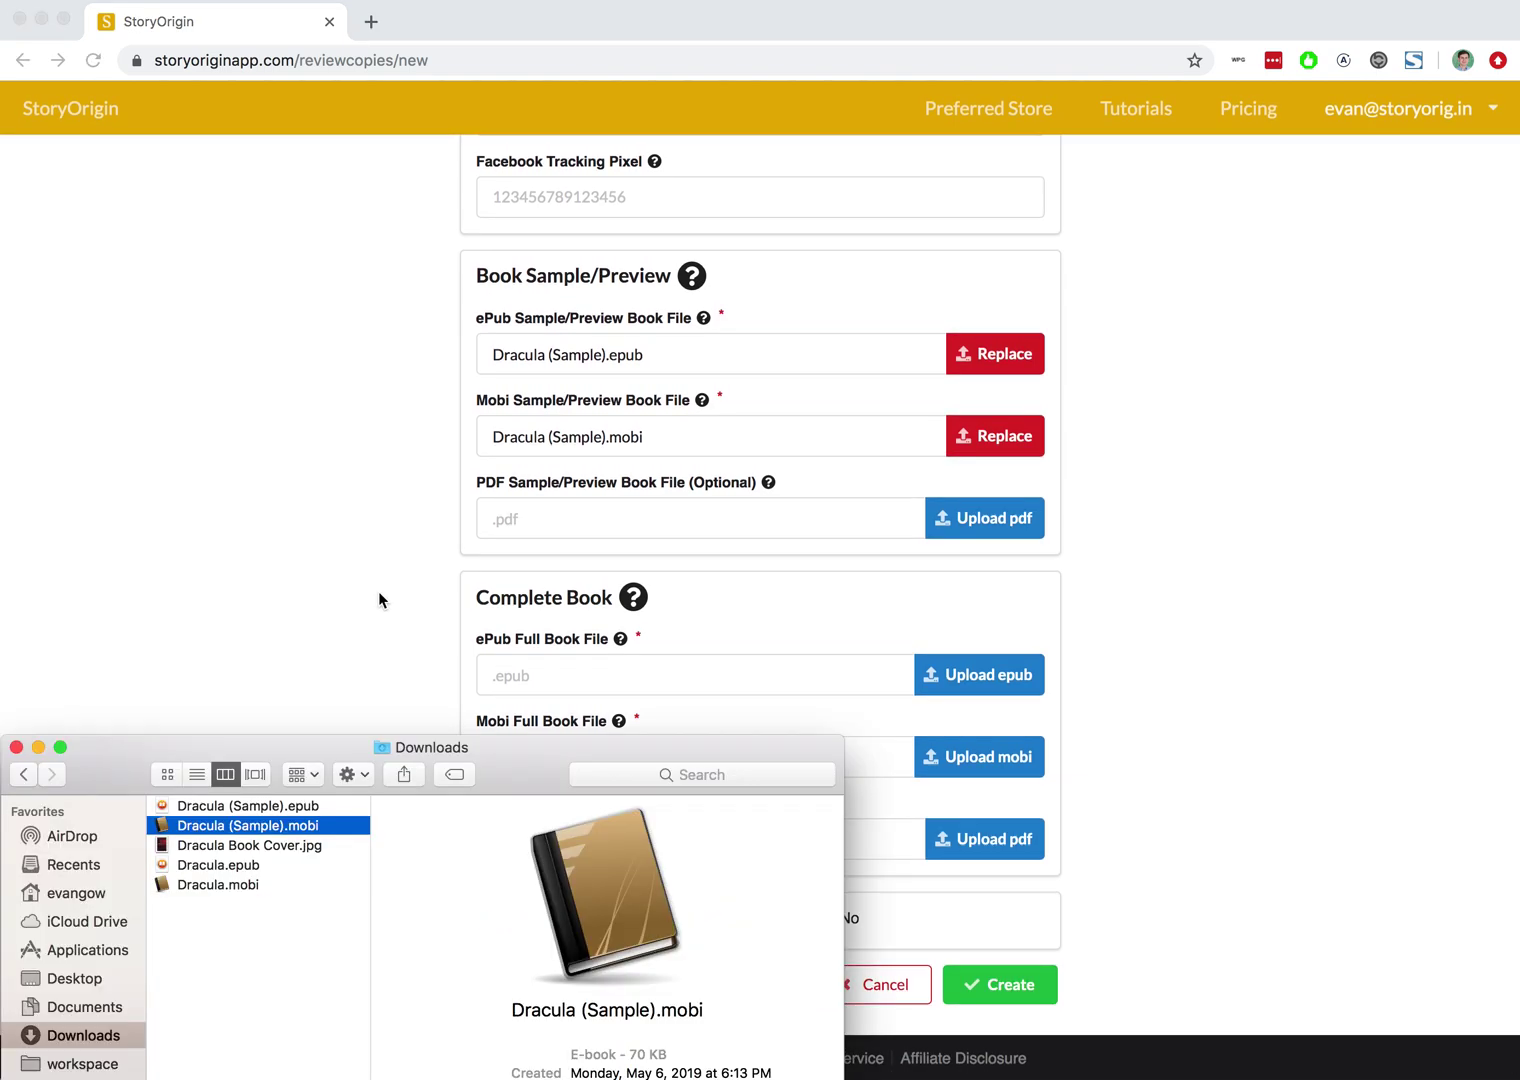
{"action": "left_click", "coordinate": [234, 865]}
{"action": "left_click_drag", "start_coordinate": [216, 868], "coordinate": [526, 663]}
{"action": "key", "text": "super+Tab"}
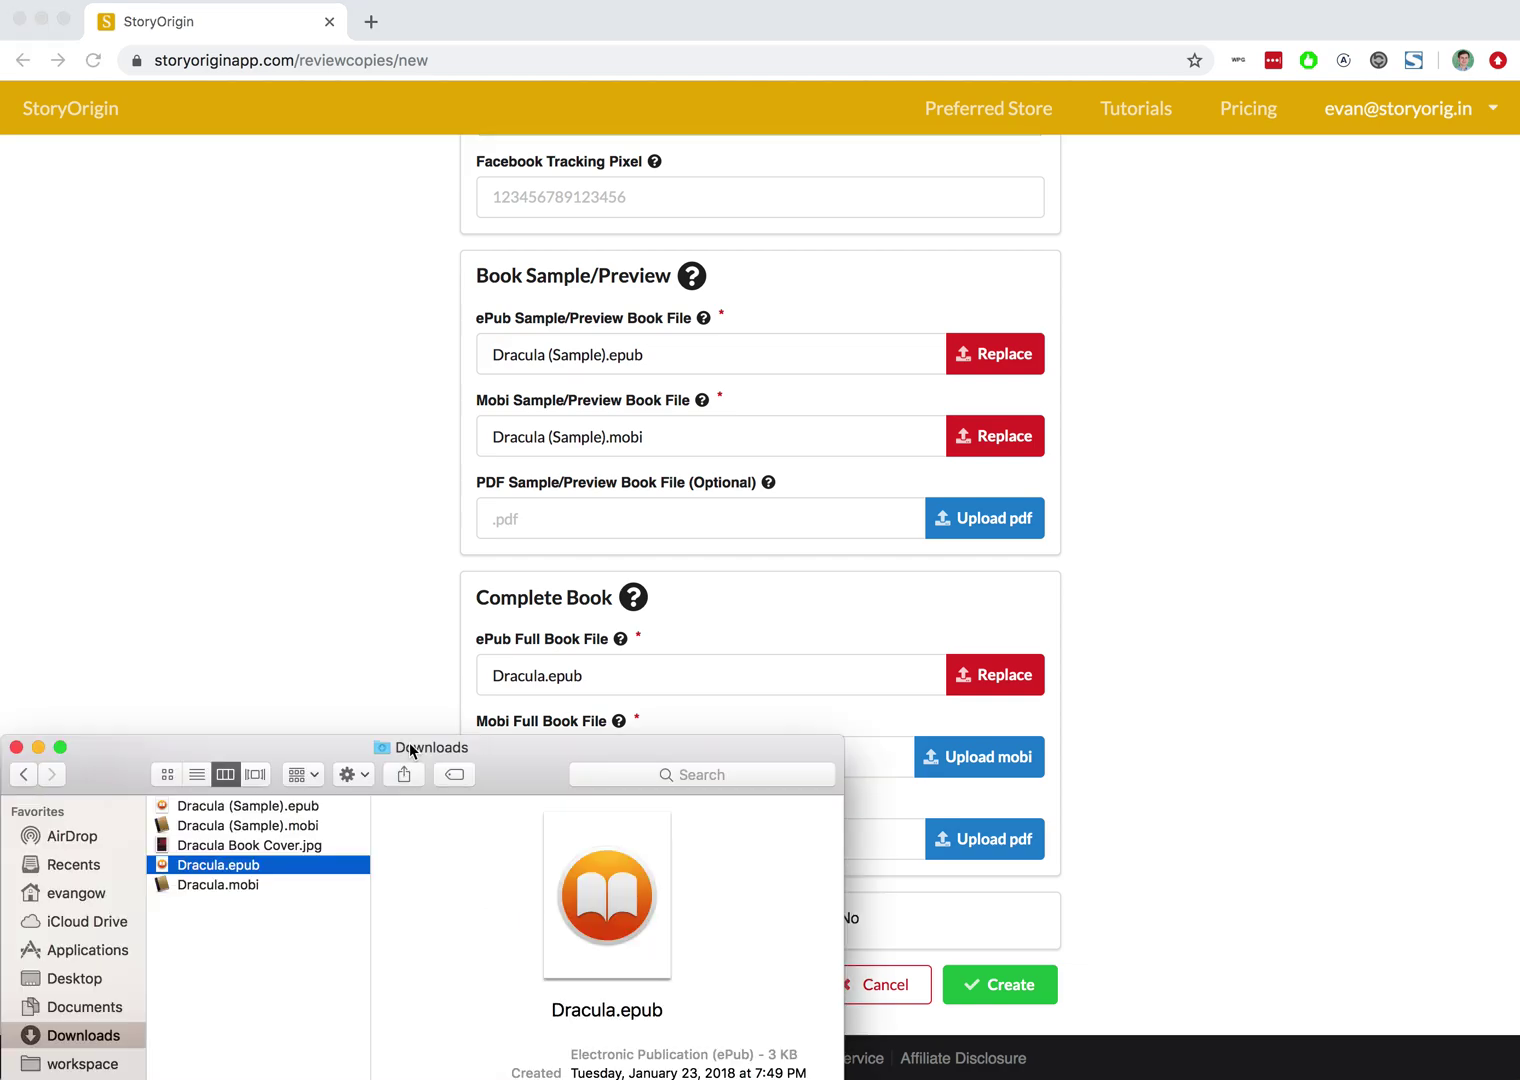
{"action": "left_click", "coordinate": [285, 884]}
{"action": "left_click_drag", "start_coordinate": [226, 887], "coordinate": [566, 730]}
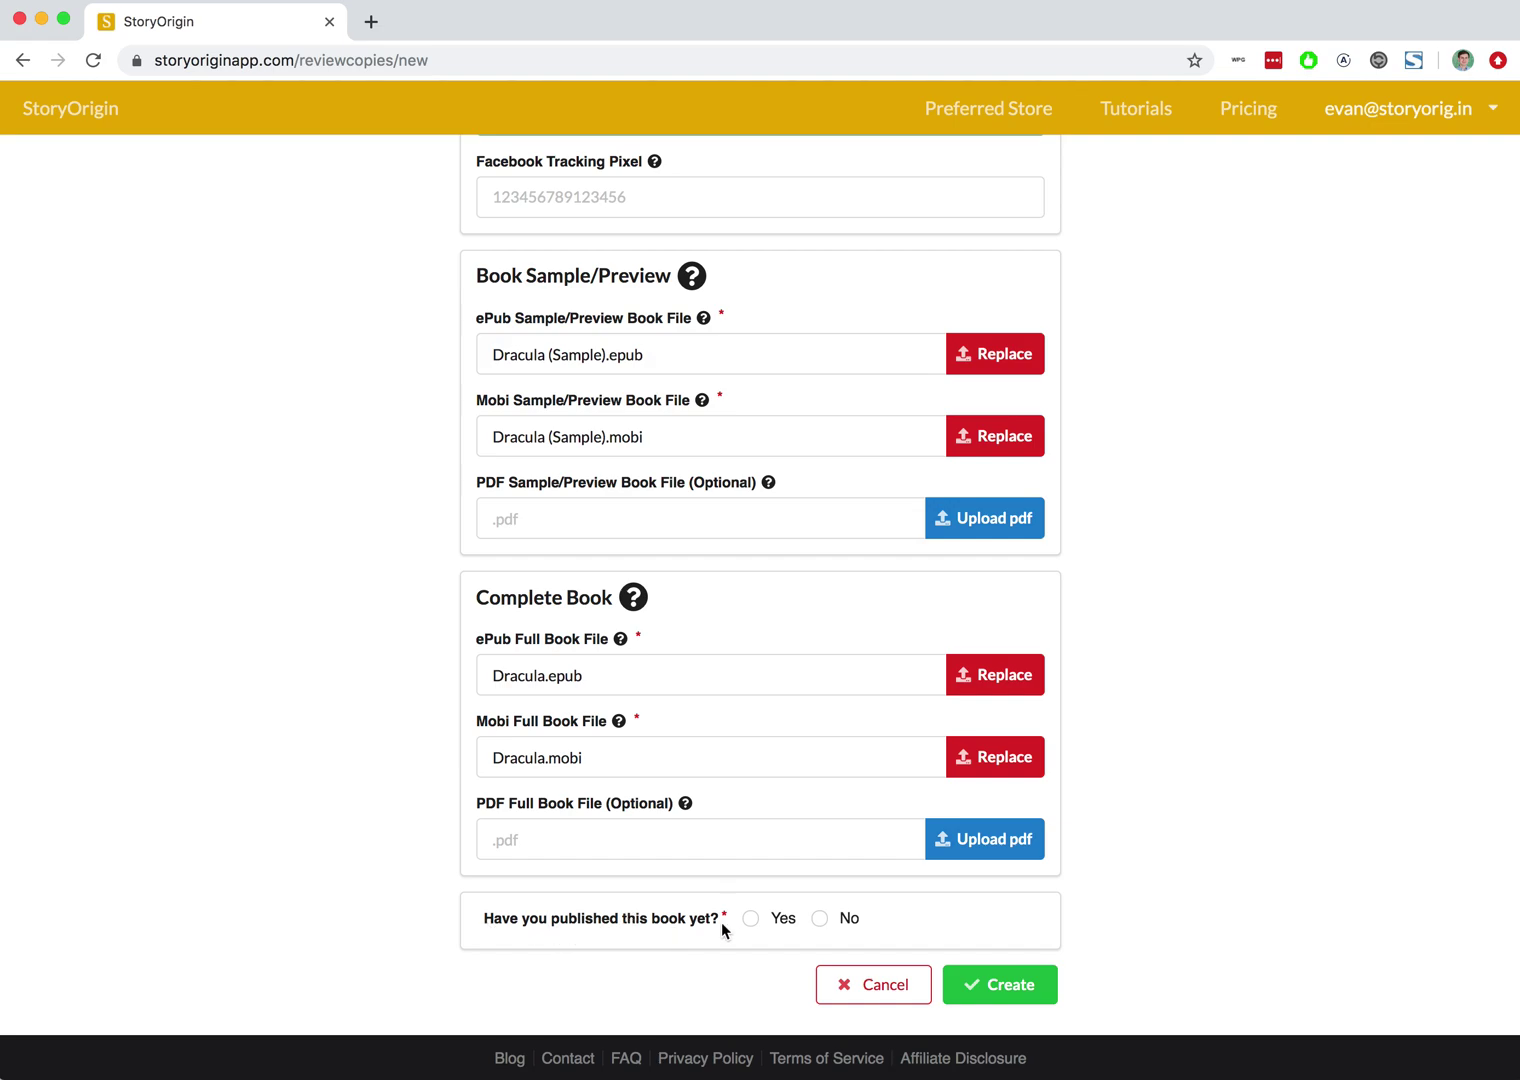
Answer Yes to 'Have you published this book yet?' to reveal the Retailer Links fields
{"action": "left_click", "coordinate": [819, 918]}
{"action": "scroll", "coordinate": [821, 920], "scroll_direction": "down", "scroll_amount": 5}
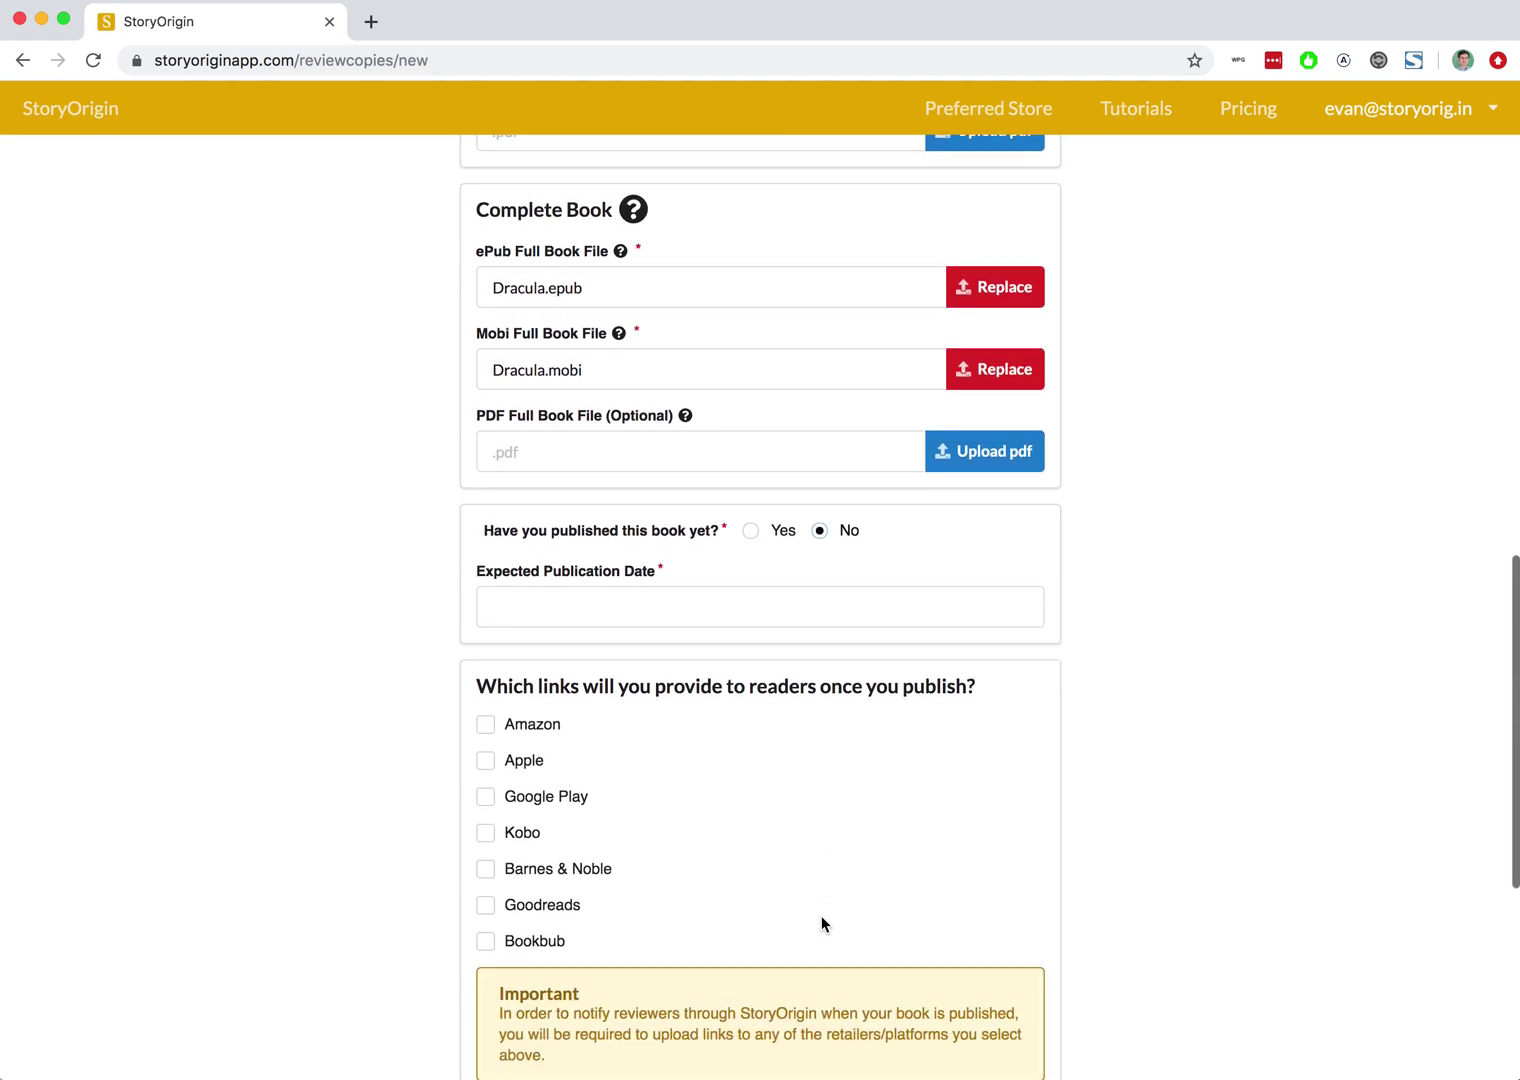
{"action": "left_click", "coordinate": [597, 612]}
{"action": "left_click", "coordinate": [489, 656]}
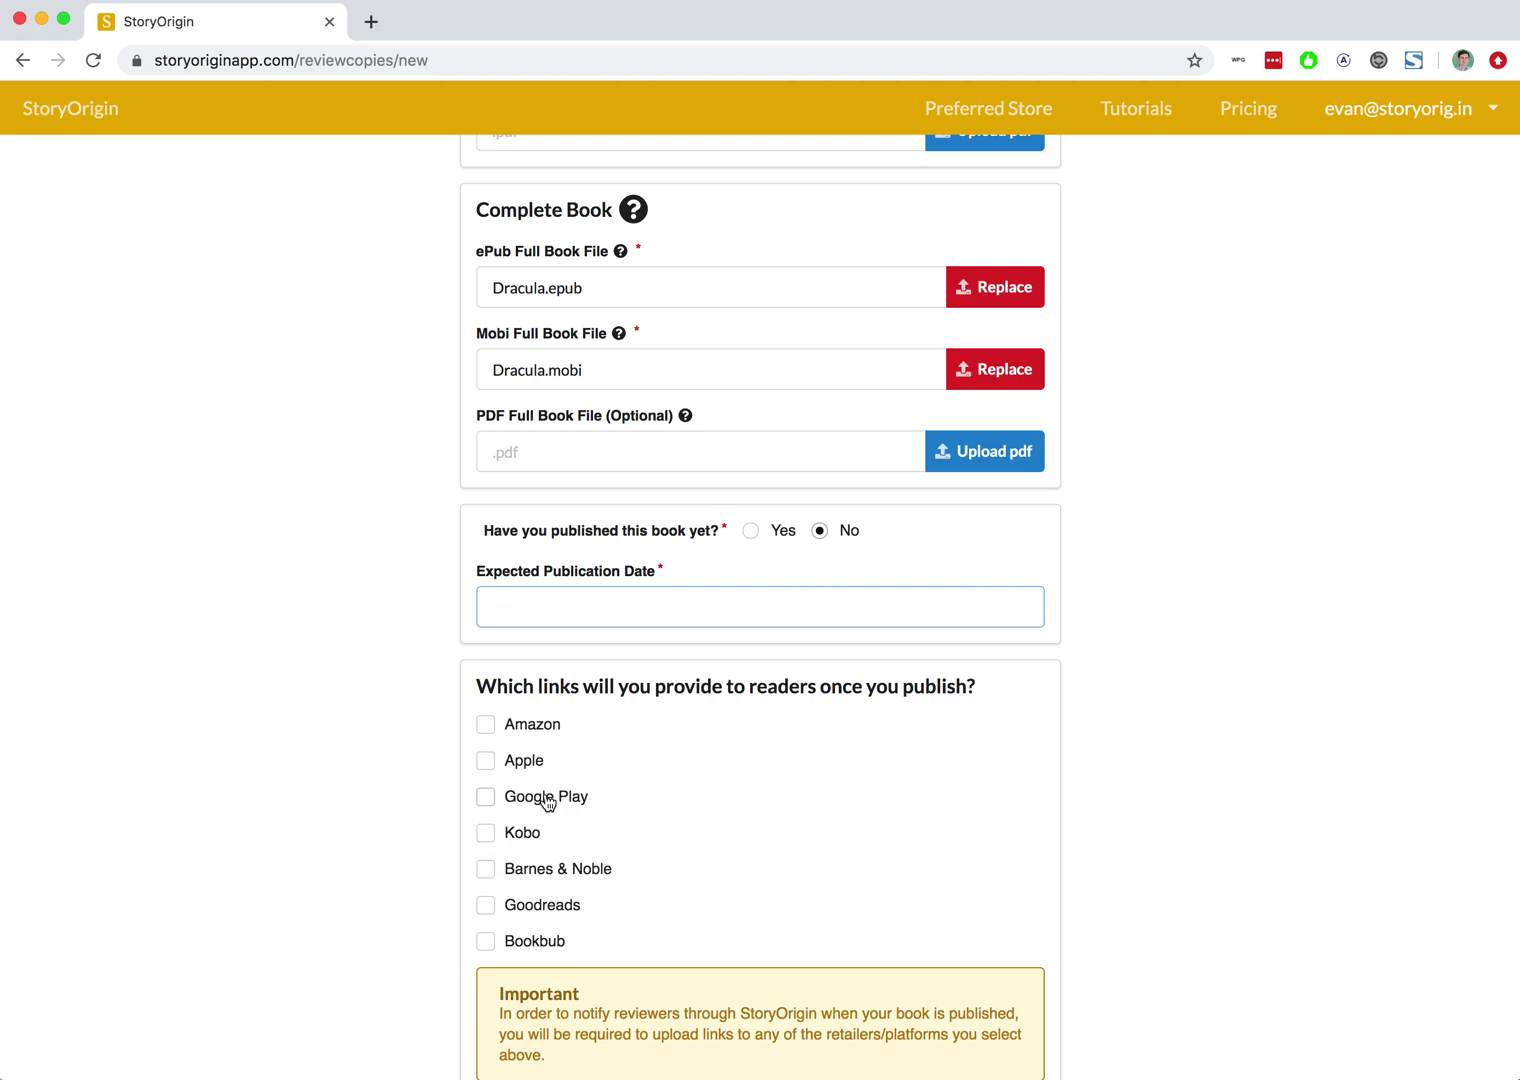
{"action": "scroll", "coordinate": [503, 865], "scroll_direction": "down", "scroll_amount": 2}
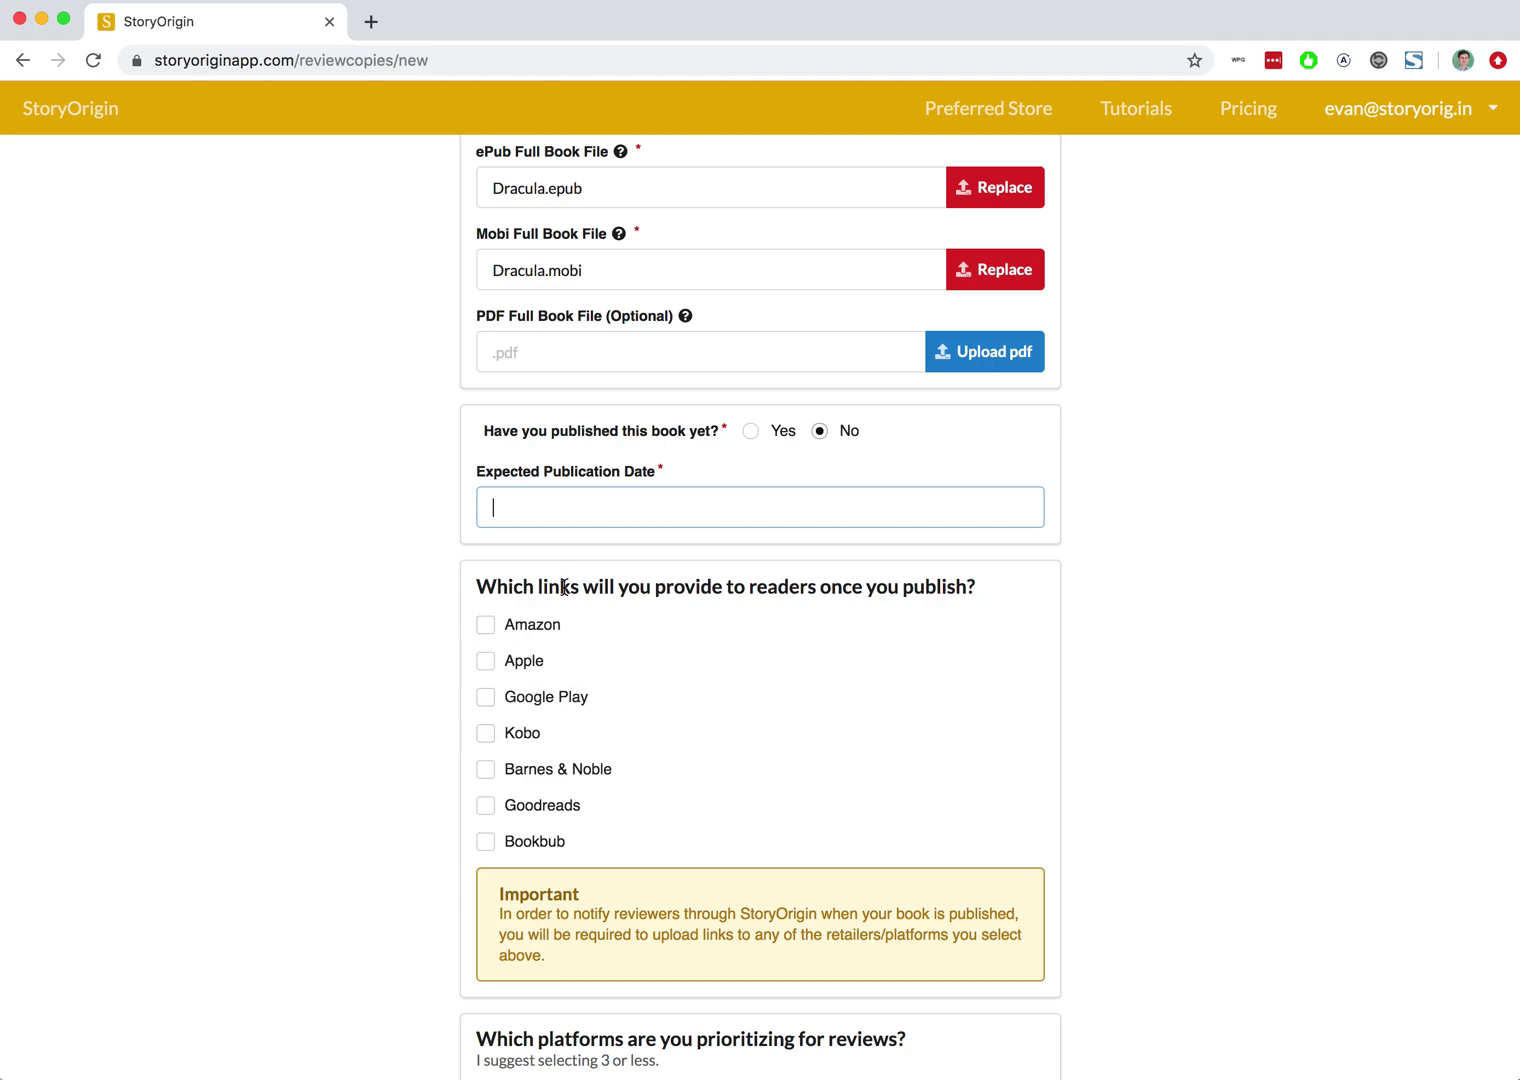
{"action": "left_click", "coordinate": [750, 431]}
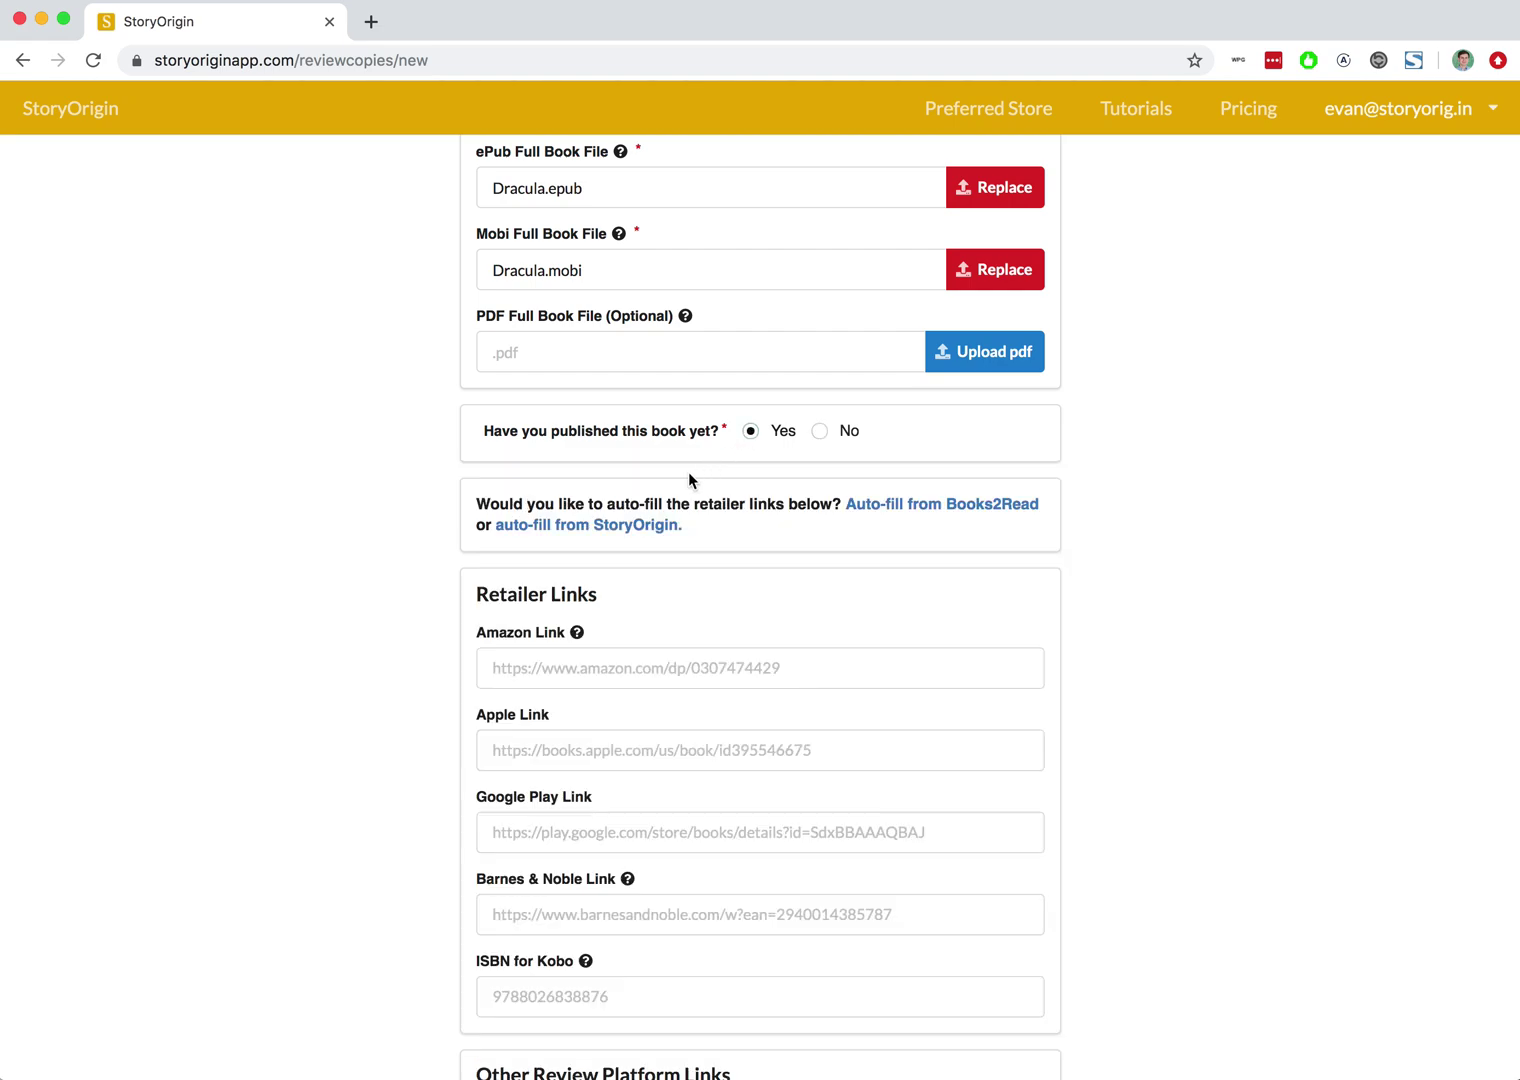
{"action": "scroll", "coordinate": [490, 531], "scroll_direction": "down", "scroll_amount": 2}
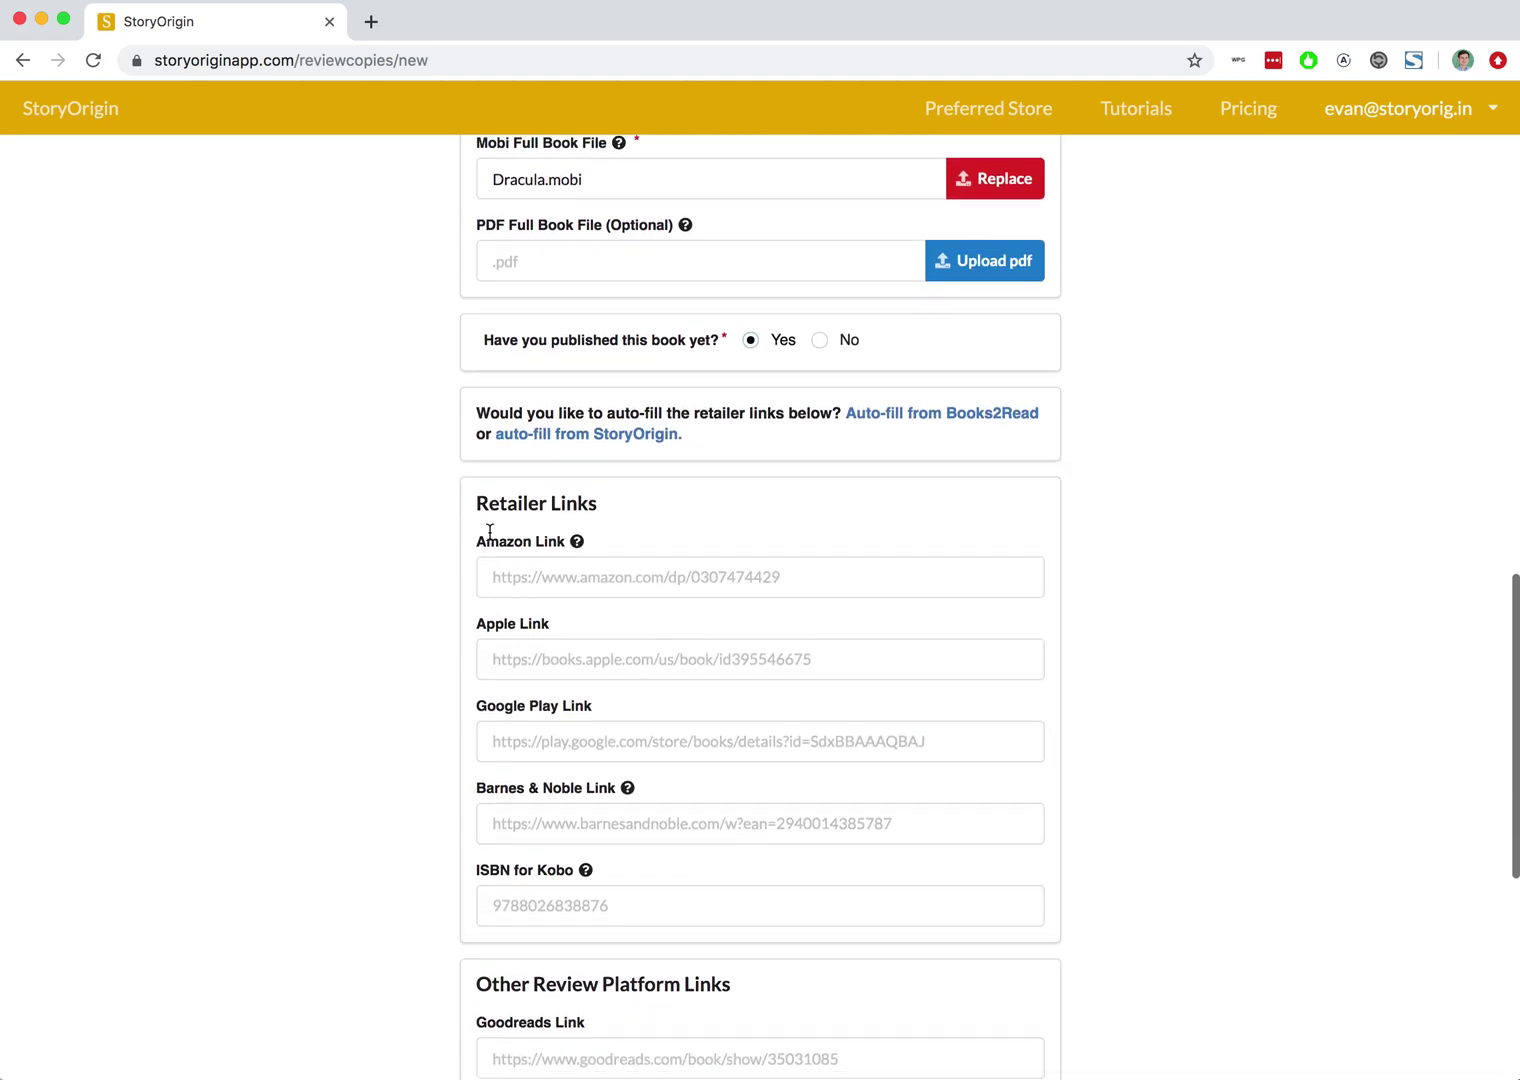
{"action": "scroll", "coordinate": [490, 531], "scroll_direction": "down", "scroll_amount": 1}
{"action": "scroll", "coordinate": [490, 531], "scroll_direction": "down", "scroll_amount": 1}
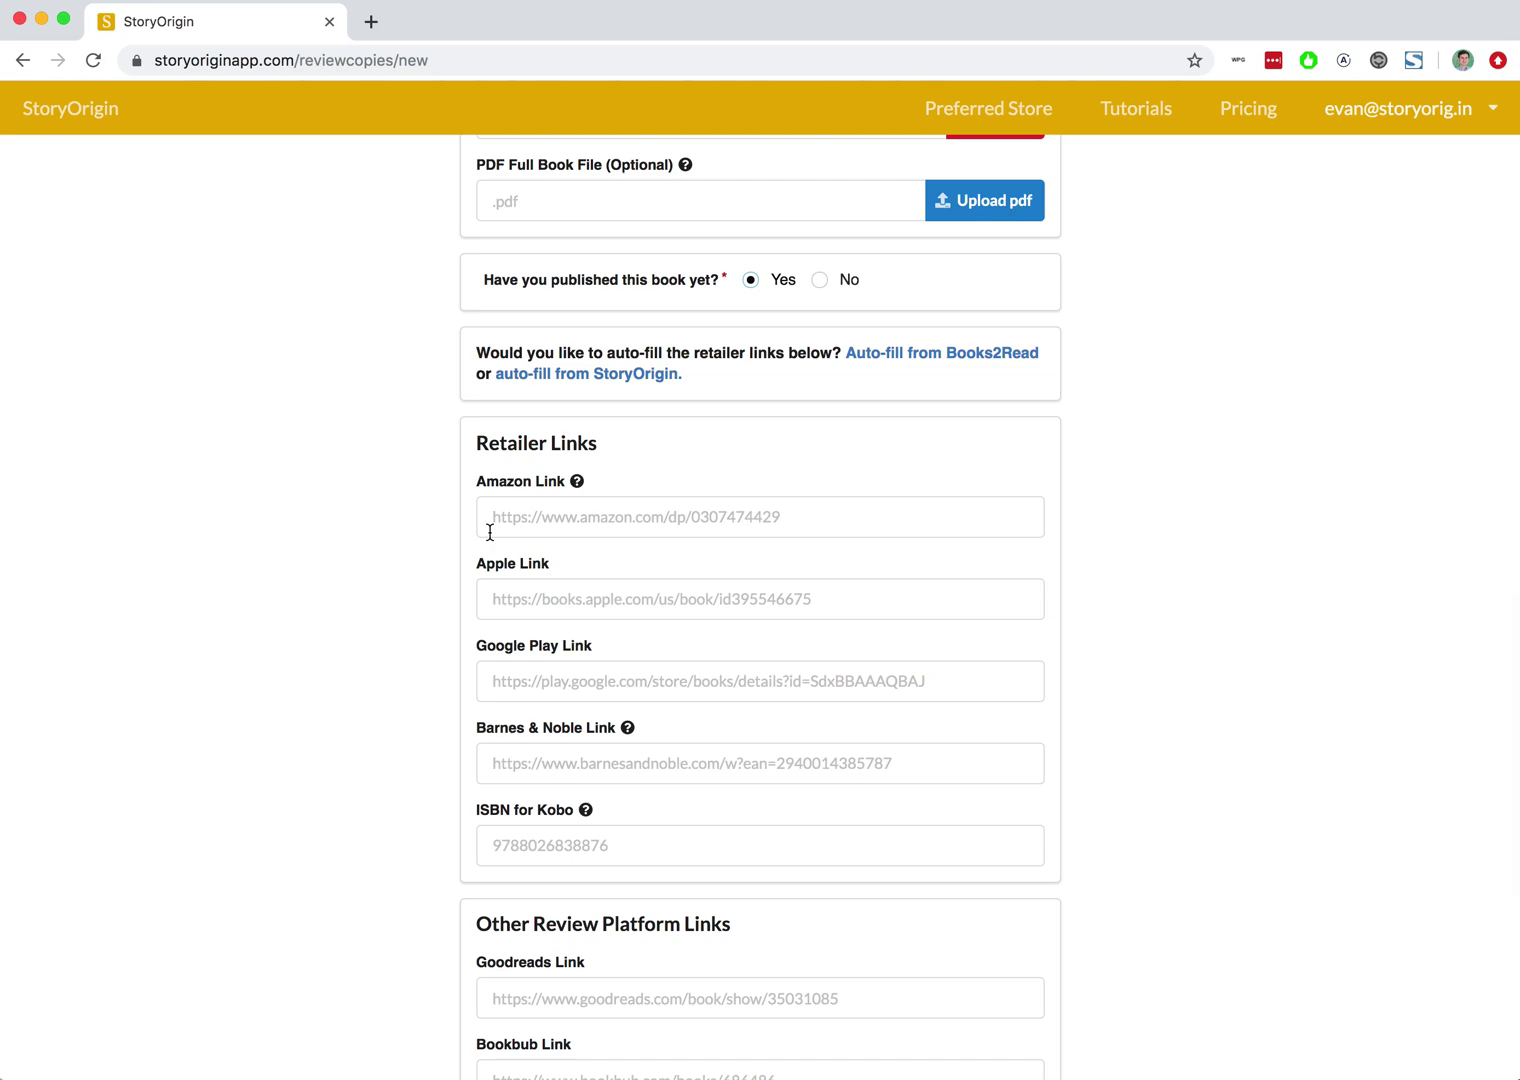
{"action": "scroll", "coordinate": [490, 531], "scroll_direction": "down", "scroll_amount": 3}
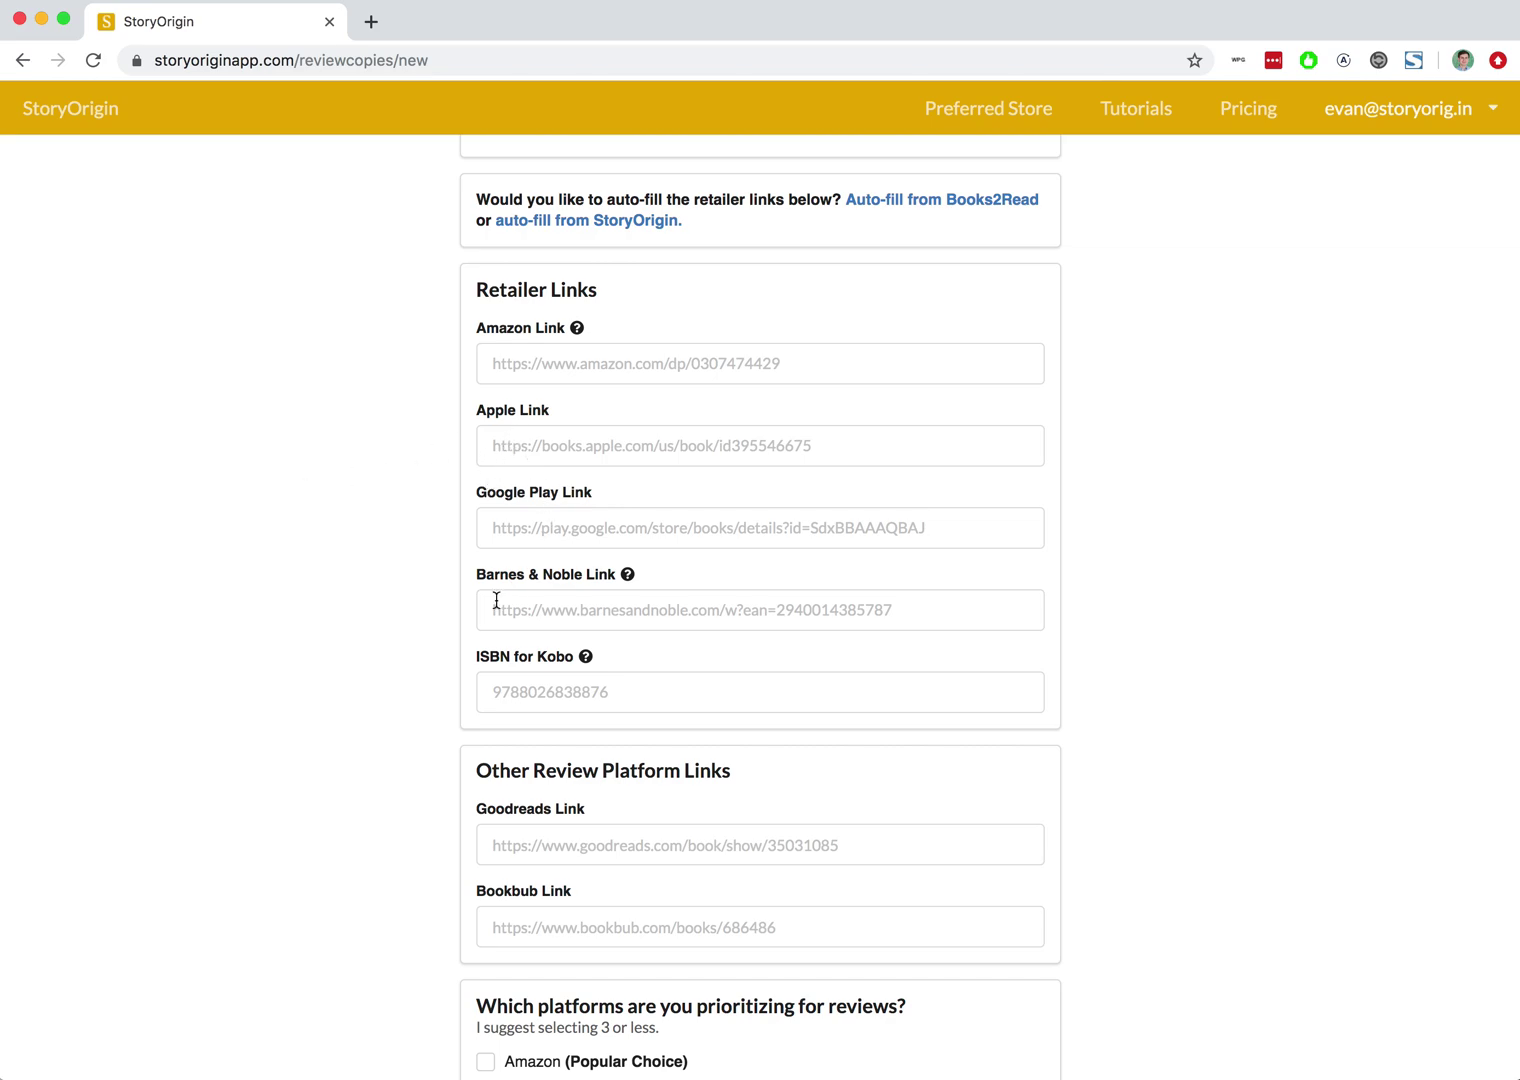
{"action": "scroll", "coordinate": [496, 600], "scroll_direction": "down", "scroll_amount": 6}
{"action": "scroll", "coordinate": [496, 600], "scroll_direction": "down", "scroll_amount": 2}
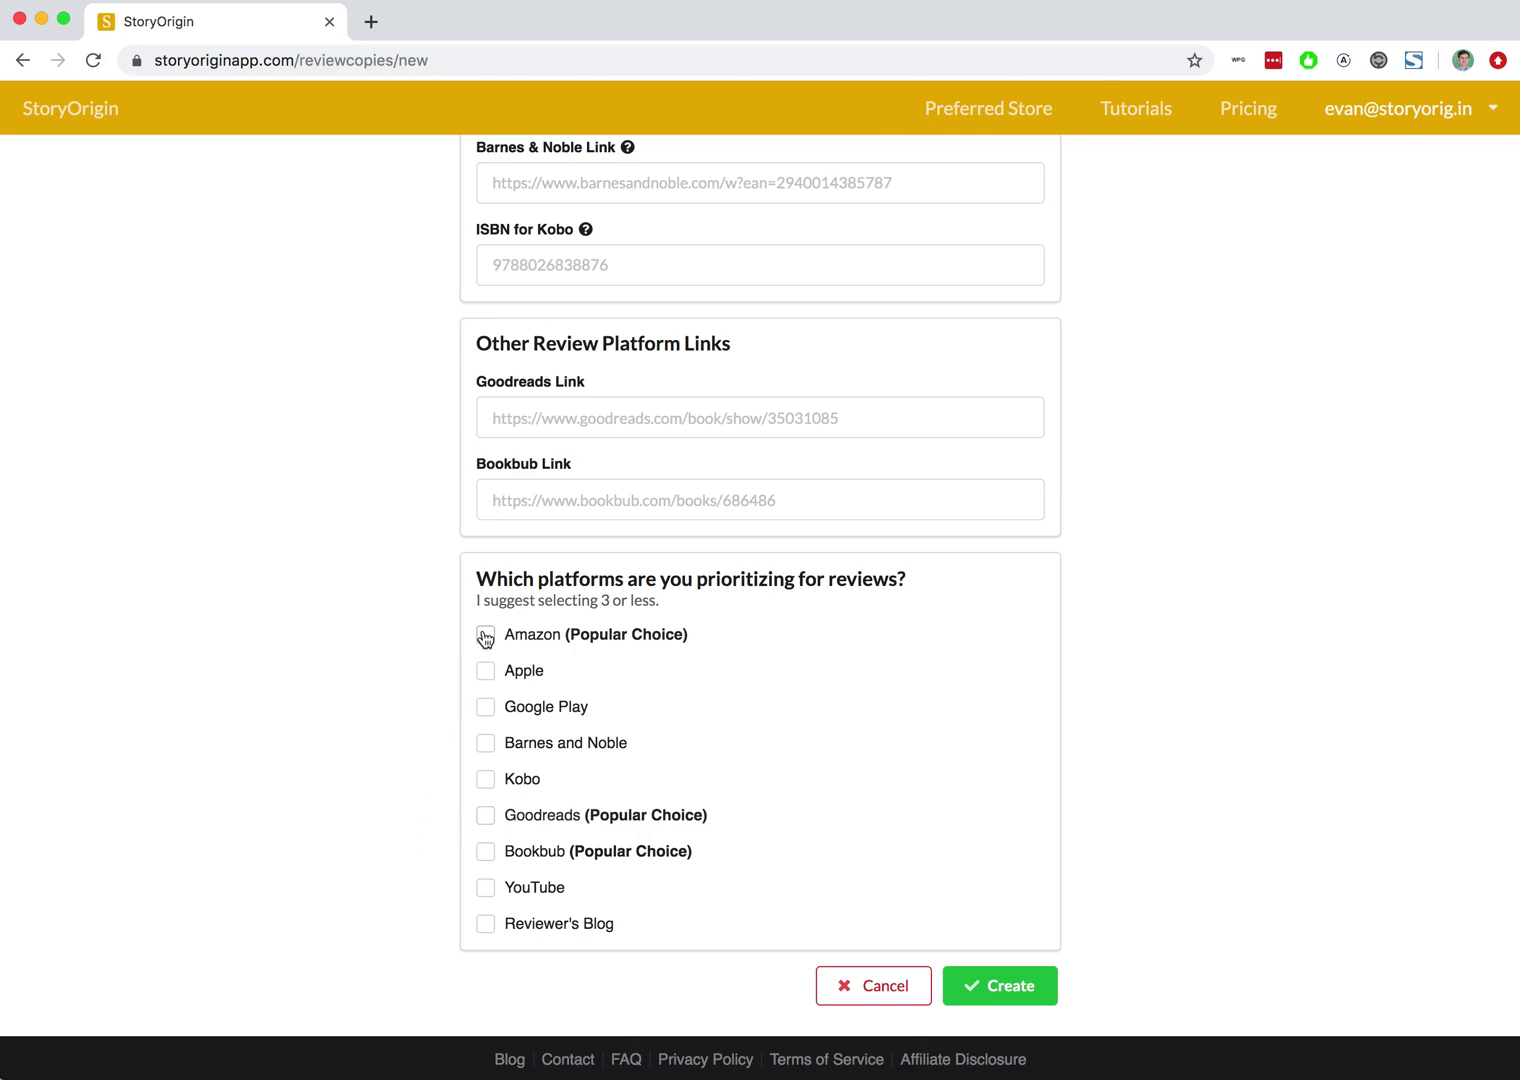
{"action": "scroll", "coordinate": [485, 638], "scroll_direction": "up", "scroll_amount": 5}
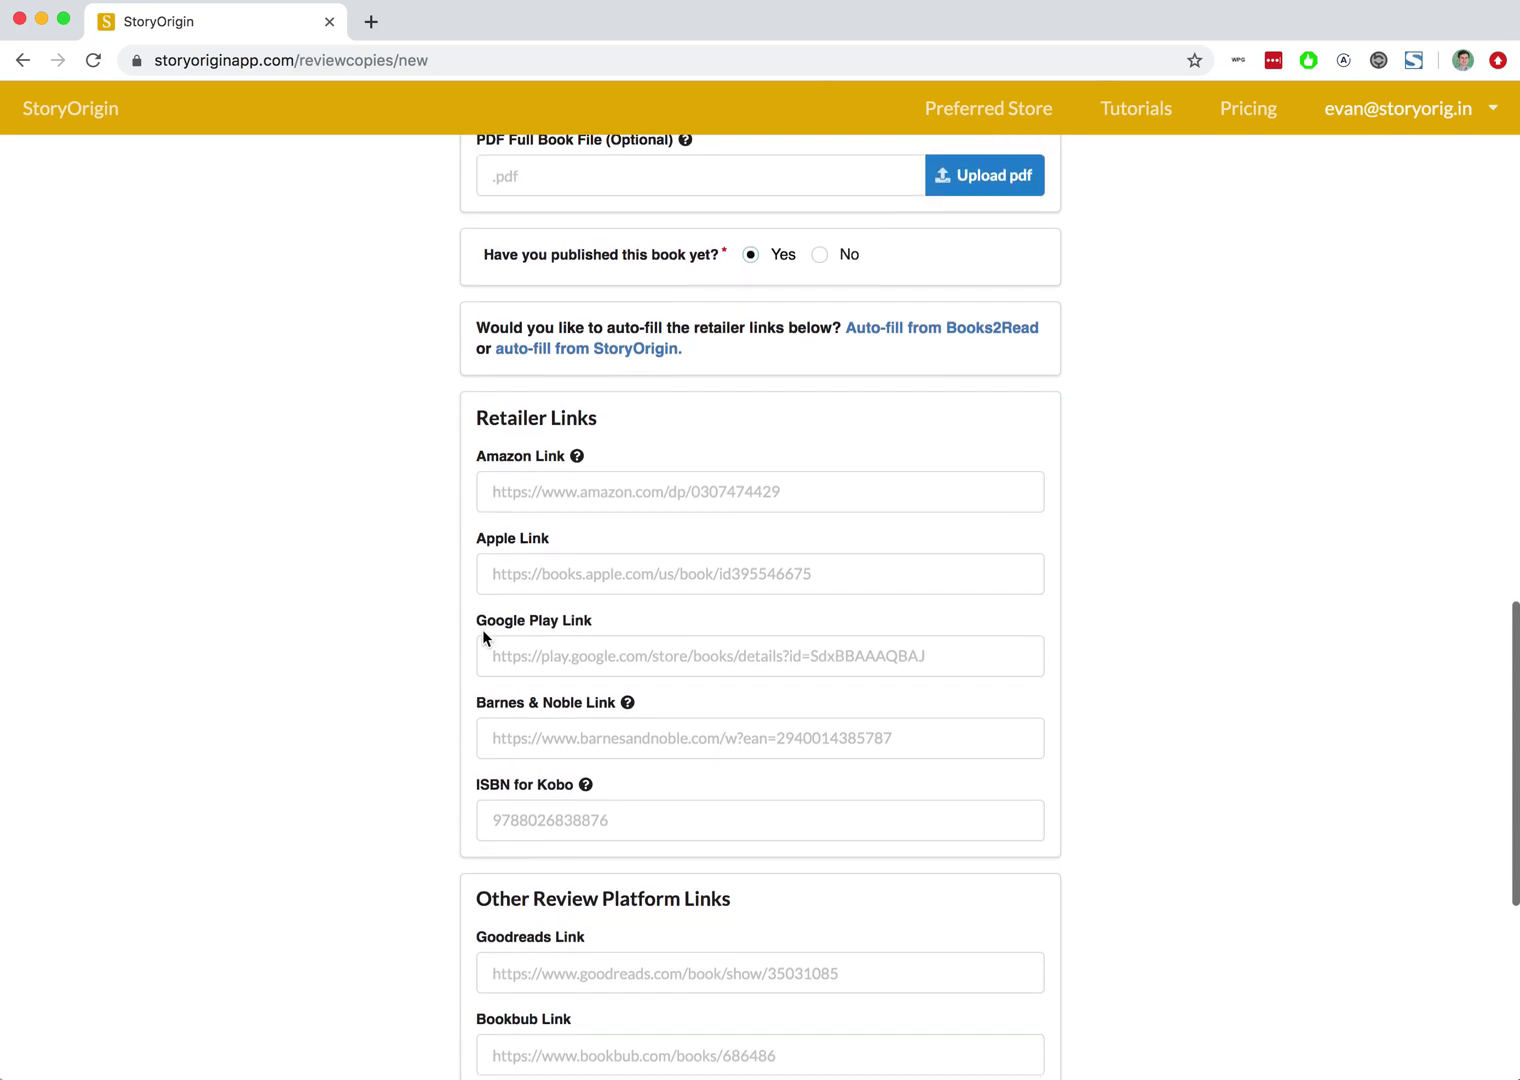
{"action": "scroll", "coordinate": [483, 636], "scroll_direction": "down", "scroll_amount": 4}
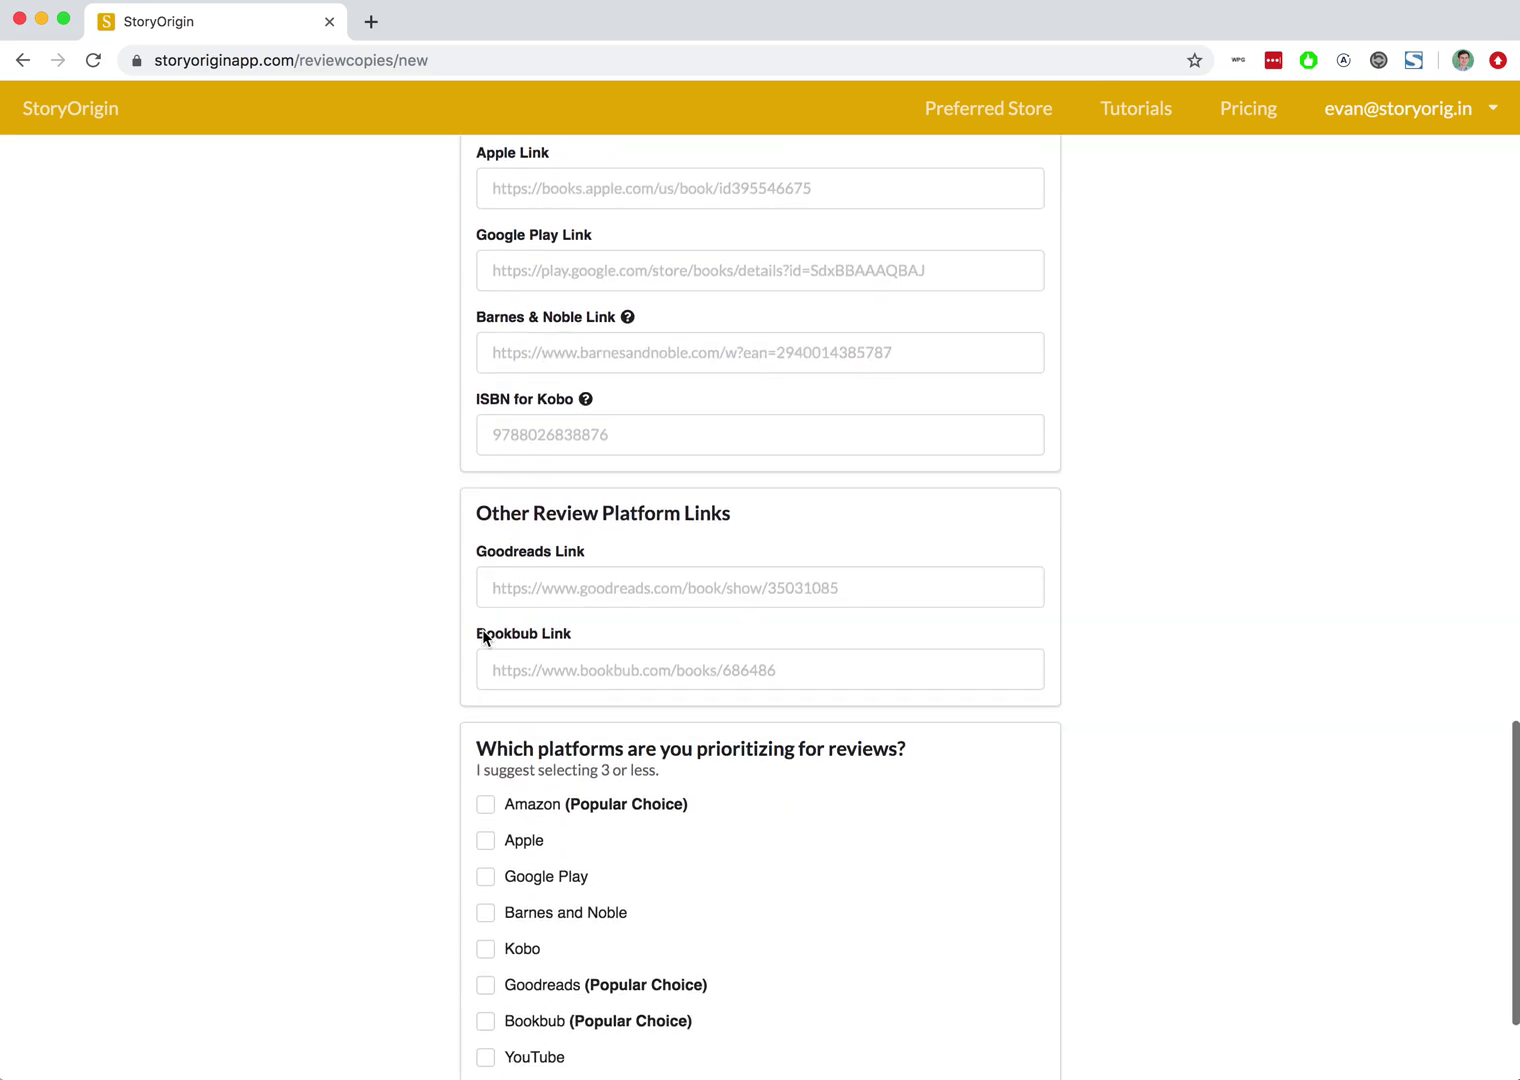
{"action": "scroll", "coordinate": [483, 636], "scroll_direction": "down", "scroll_amount": 2}
{"action": "scroll", "coordinate": [483, 636], "scroll_direction": "up", "scroll_amount": 7}
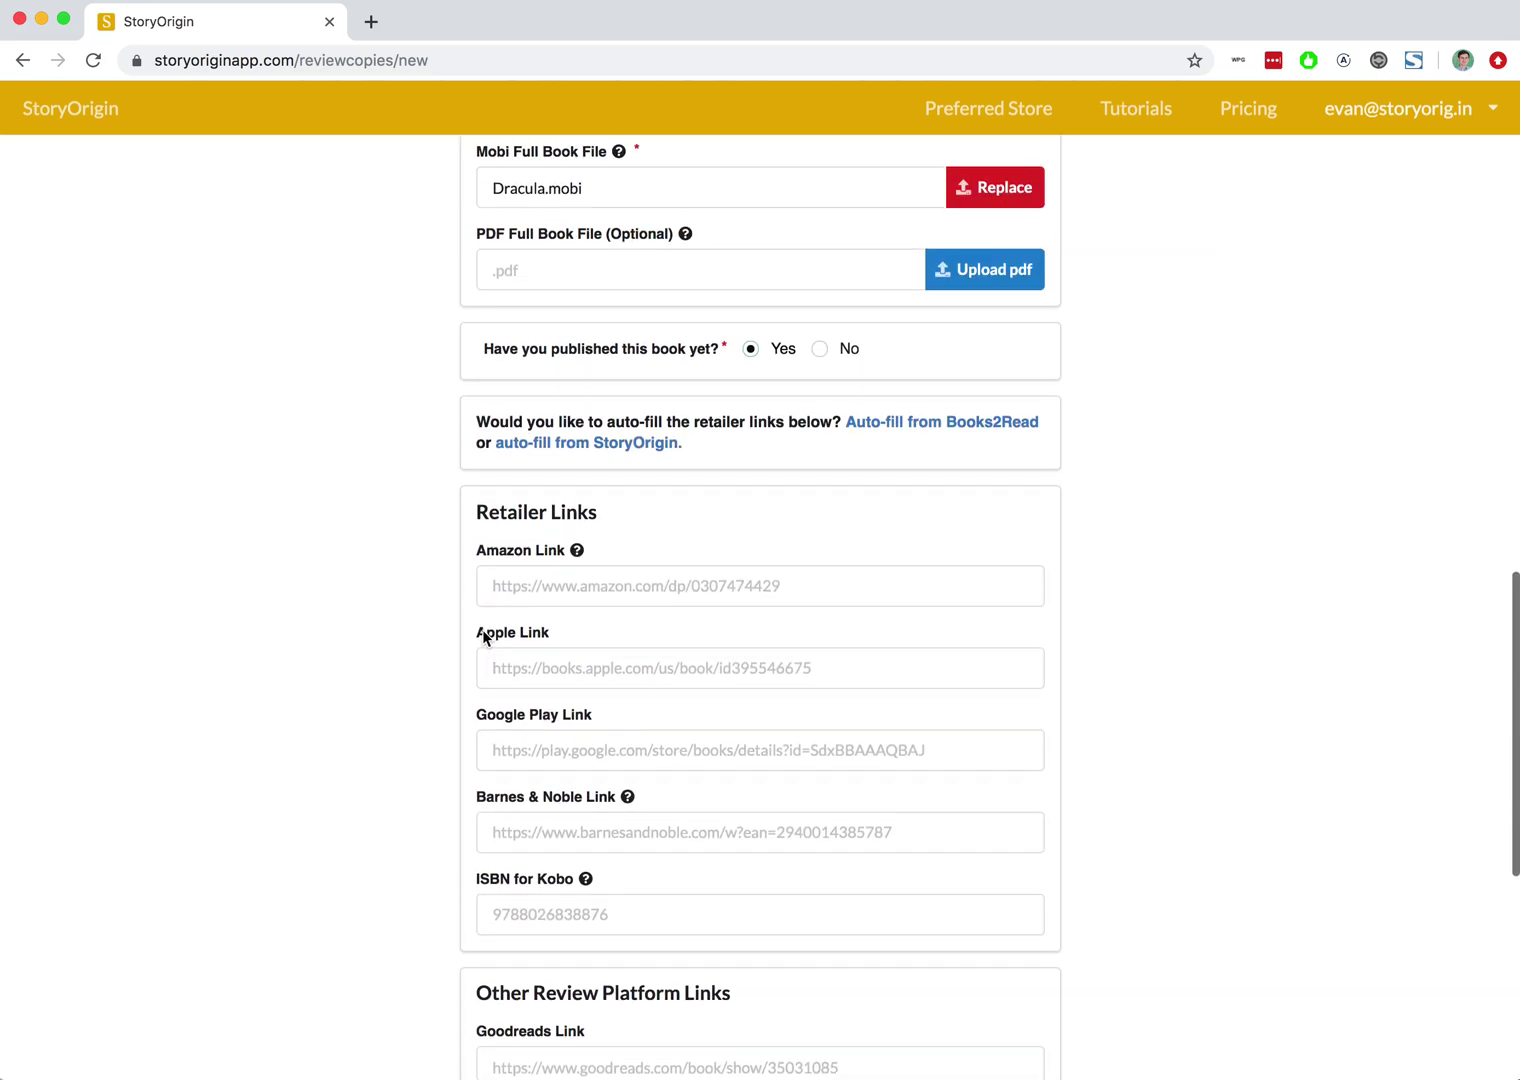
Mark the book unpublished with an expected publication date of October 1, 2019
{"action": "left_click", "coordinate": [820, 348]}
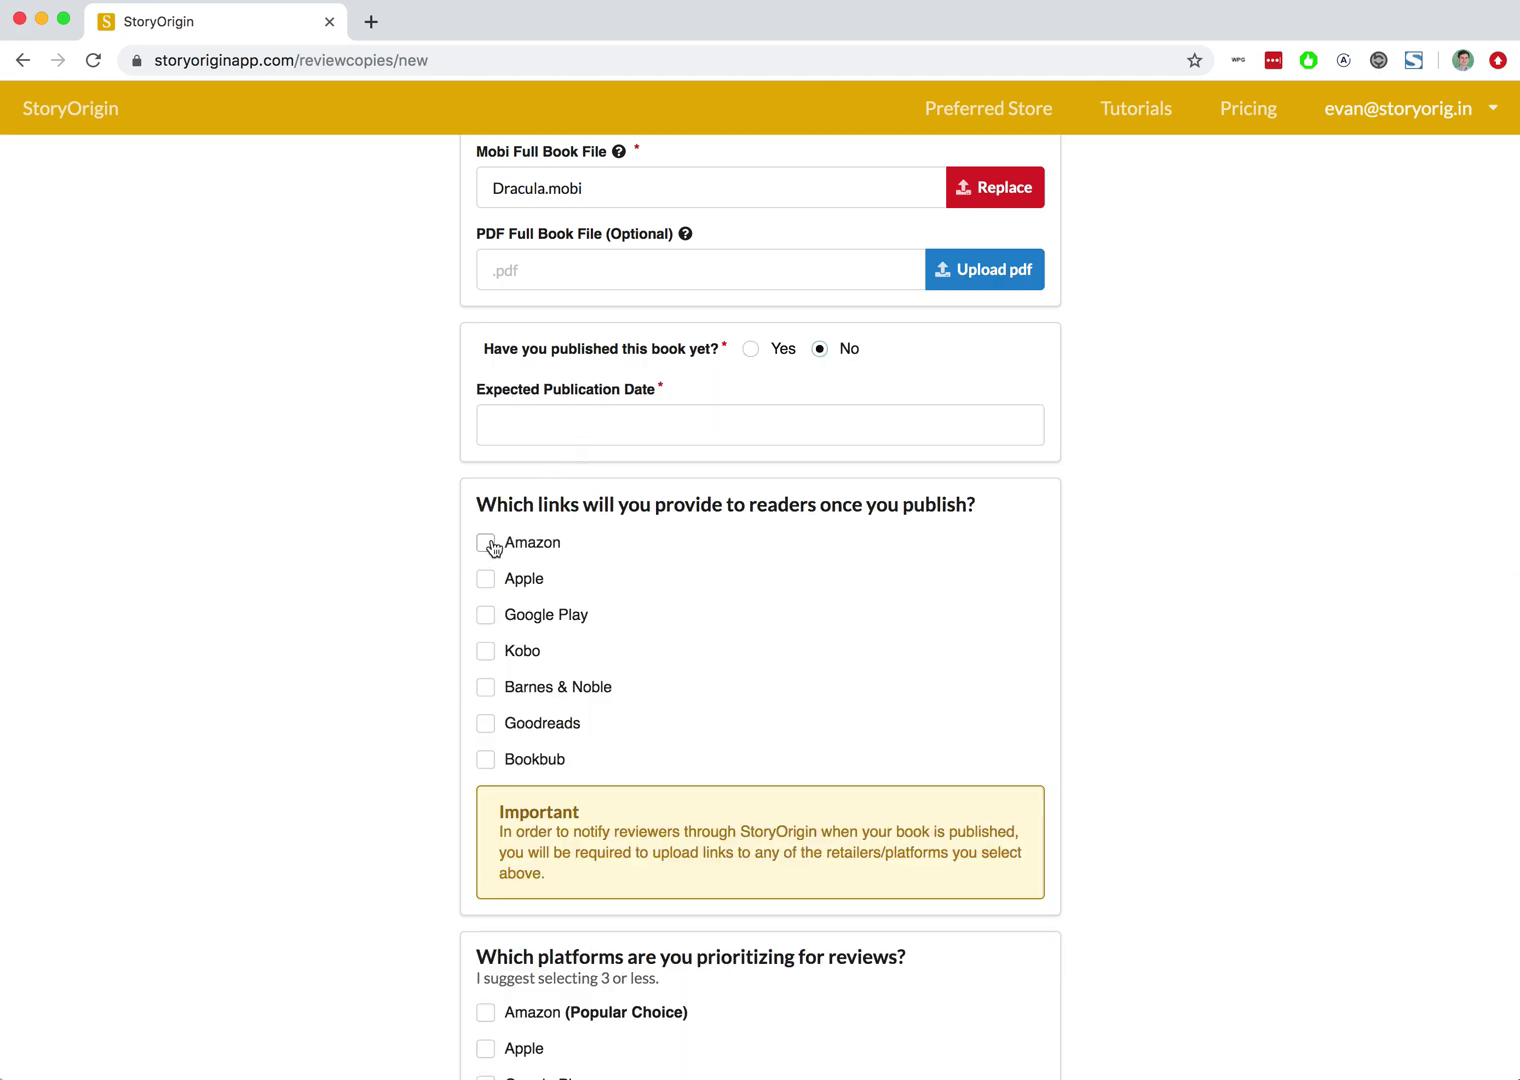
{"action": "left_click", "coordinate": [550, 423]}
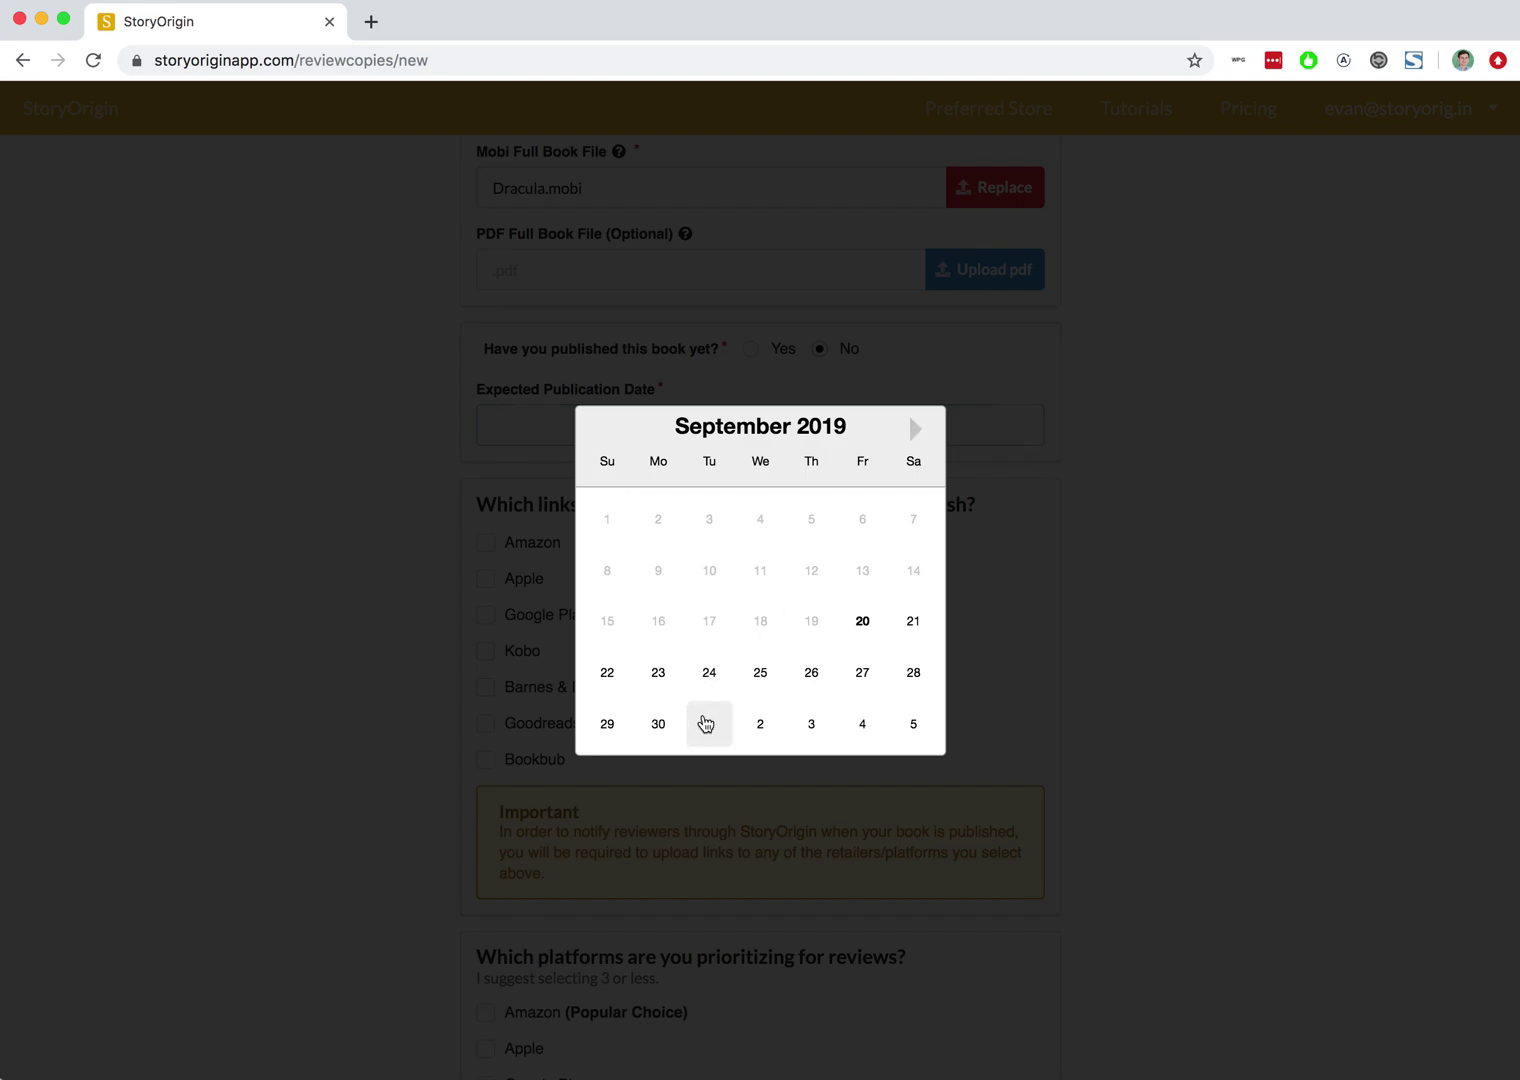
{"action": "left_click", "coordinate": [706, 723]}
{"action": "scroll", "coordinate": [343, 612], "scroll_direction": "down", "scroll_amount": 2}
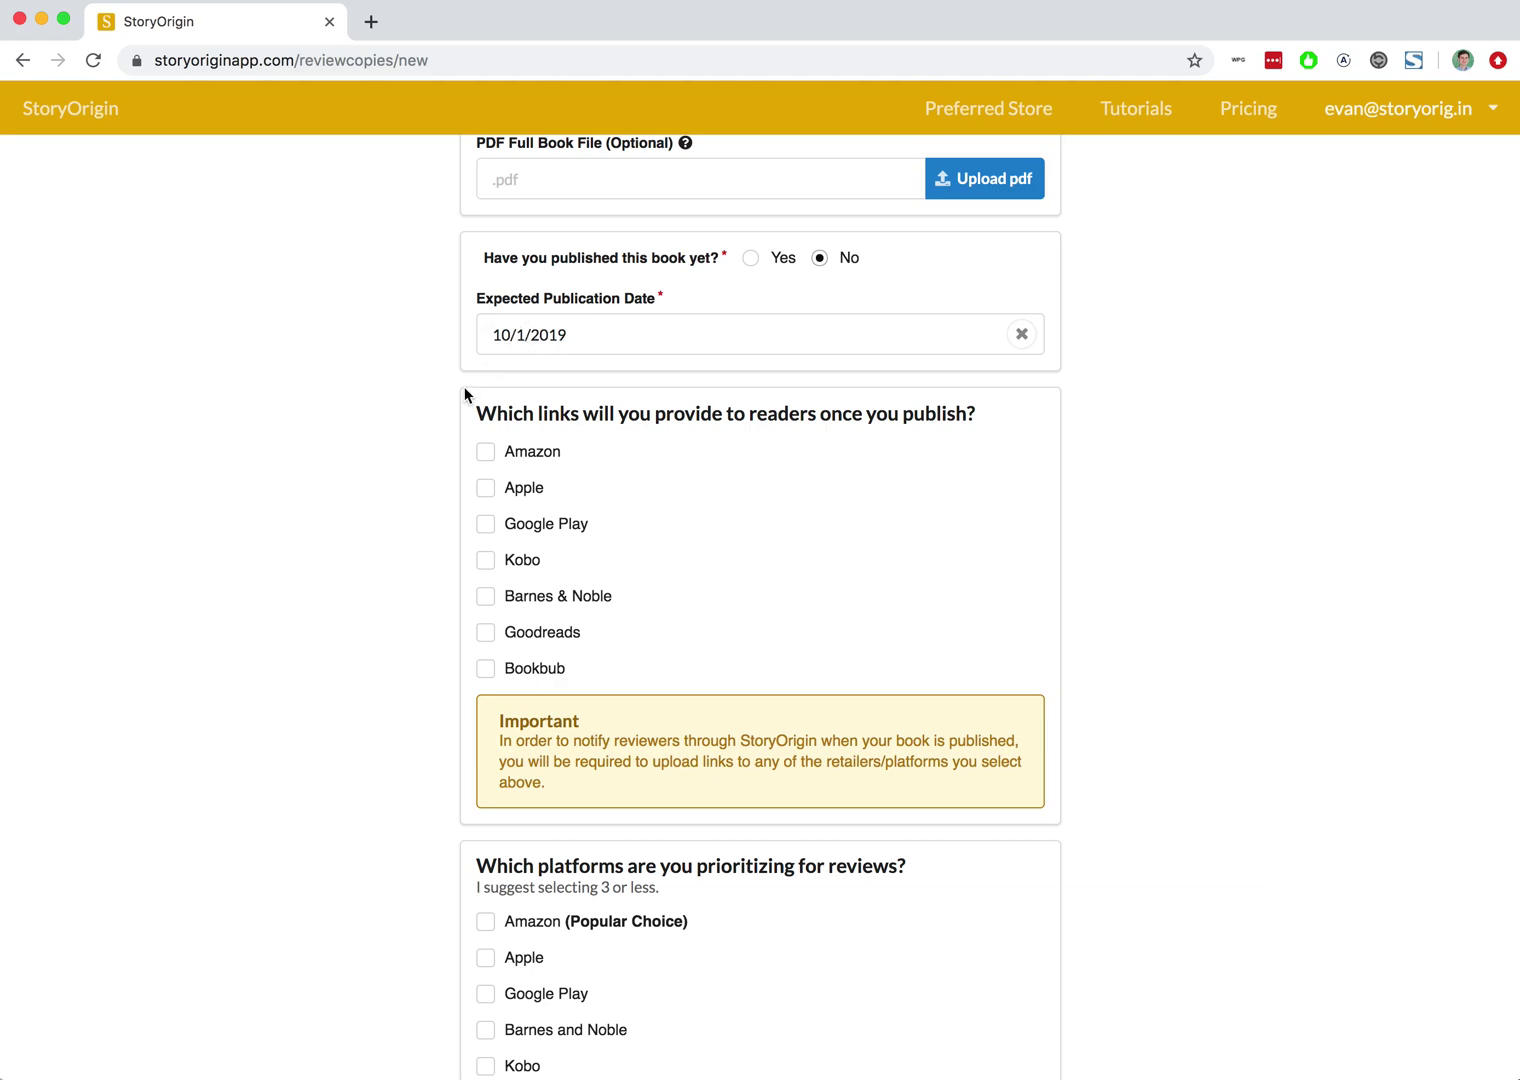
Promise Amazon, Goodreads and Bookbub links, prioritize Amazon, and copy the application link
{"action": "left_click", "coordinate": [484, 455]}
{"action": "left_click", "coordinate": [485, 488]}
{"action": "left_click", "coordinate": [485, 632]}
{"action": "left_click", "coordinate": [485, 668]}
{"action": "scroll", "coordinate": [444, 715], "scroll_direction": "down", "scroll_amount": 5}
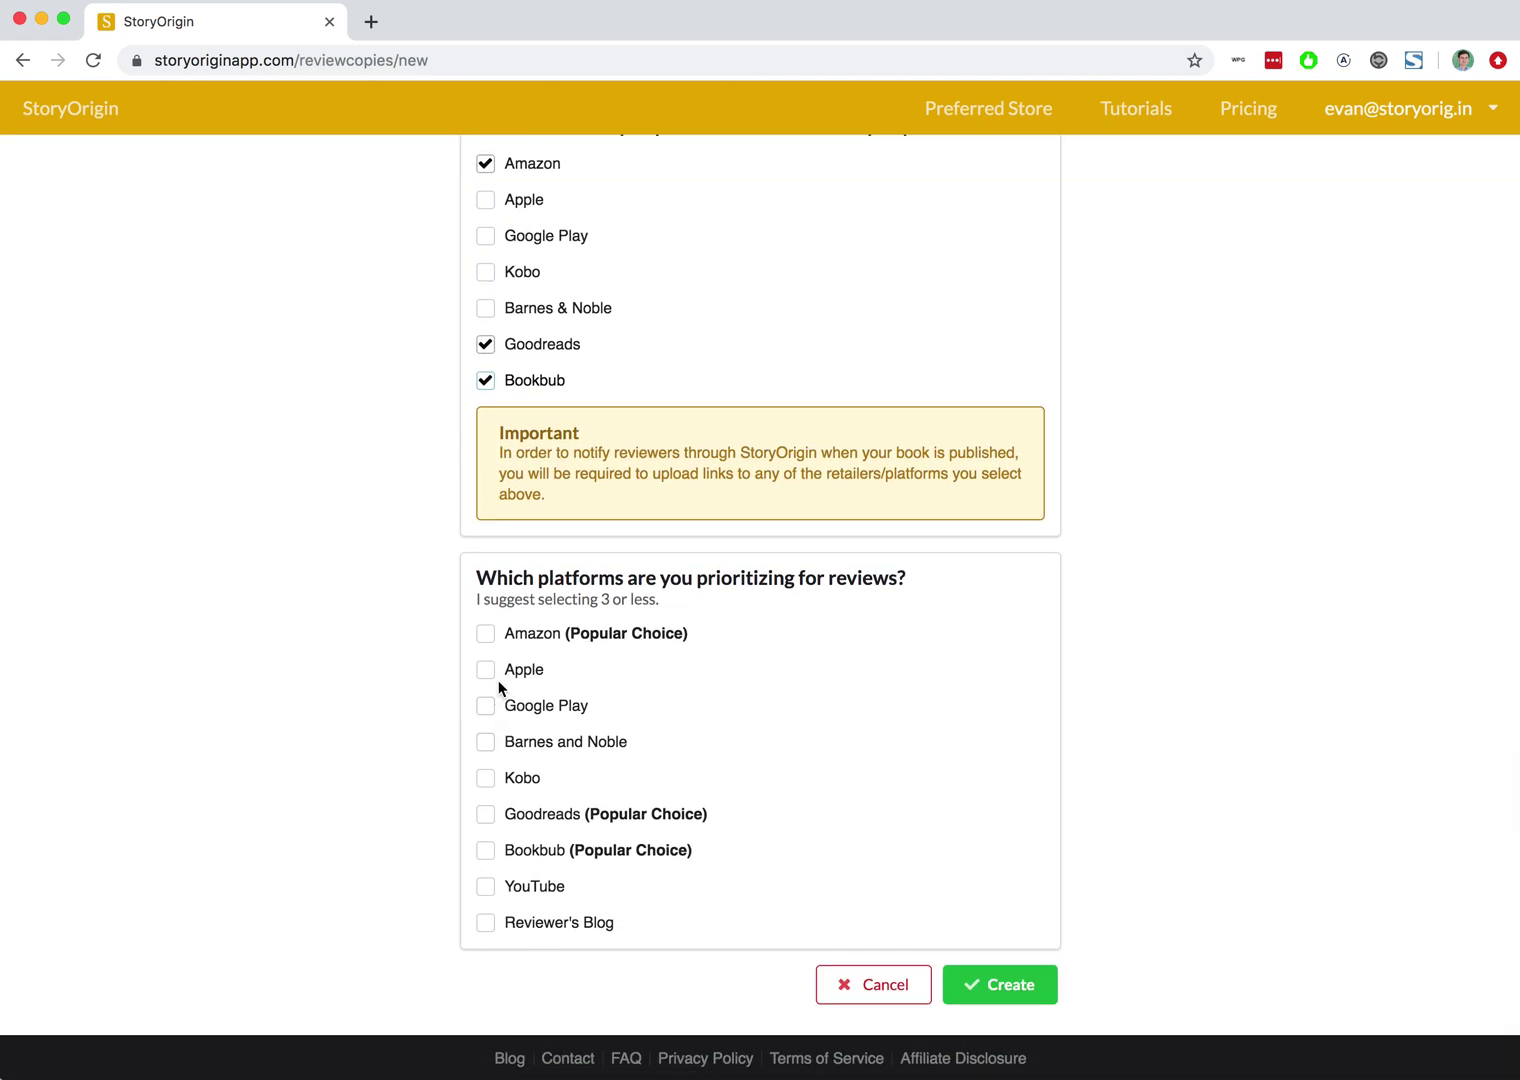
{"action": "left_click", "coordinate": [481, 636]}
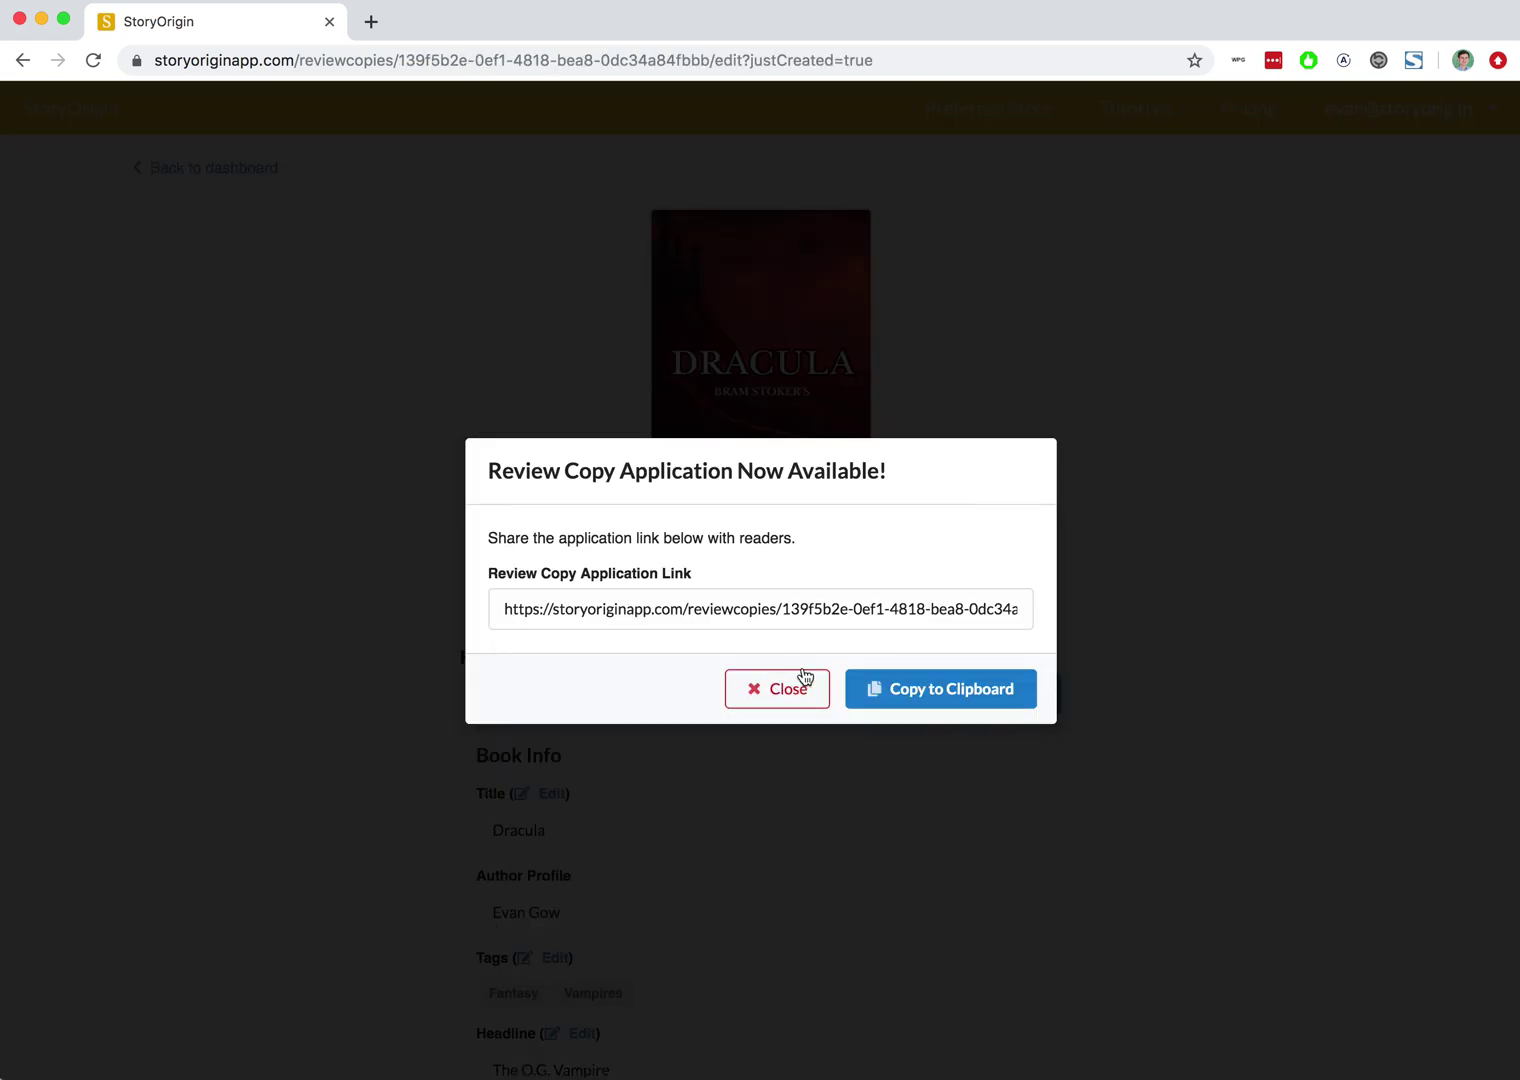
{"action": "left_click", "coordinate": [906, 690]}
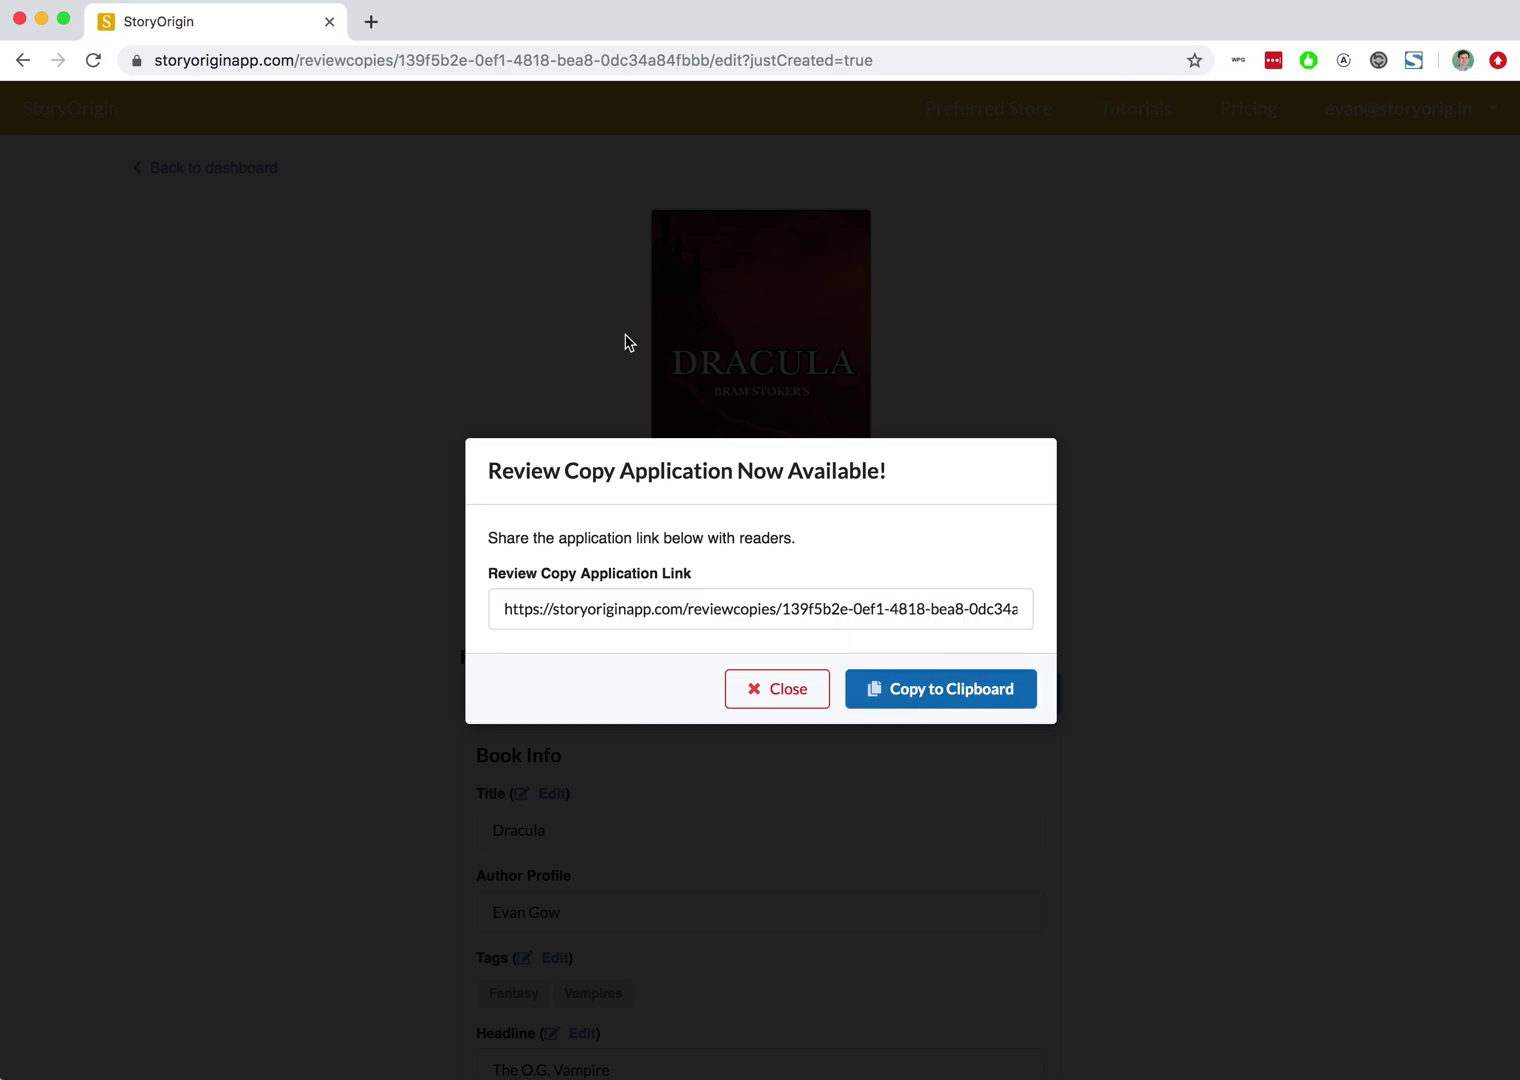
Open the copied Dracula application link in a new tab and begin a review copy request
{"action": "key", "text": "super+t"}
{"action": "key", "text": "super+v"}
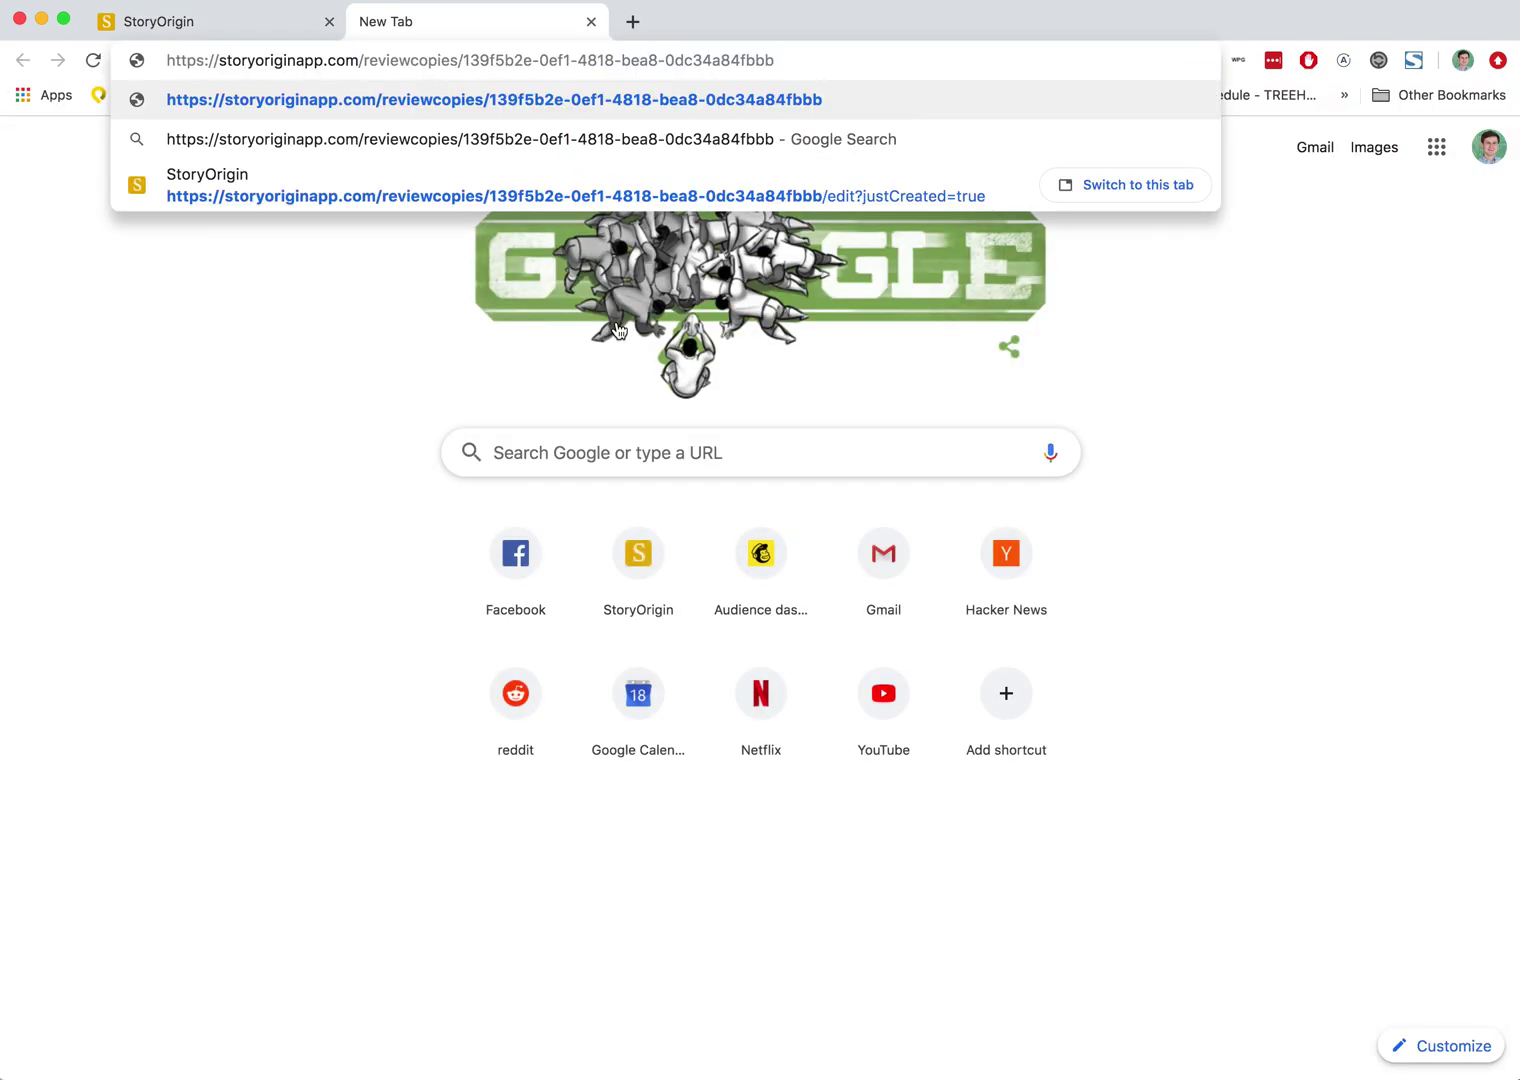
{"action": "key", "text": "Return"}
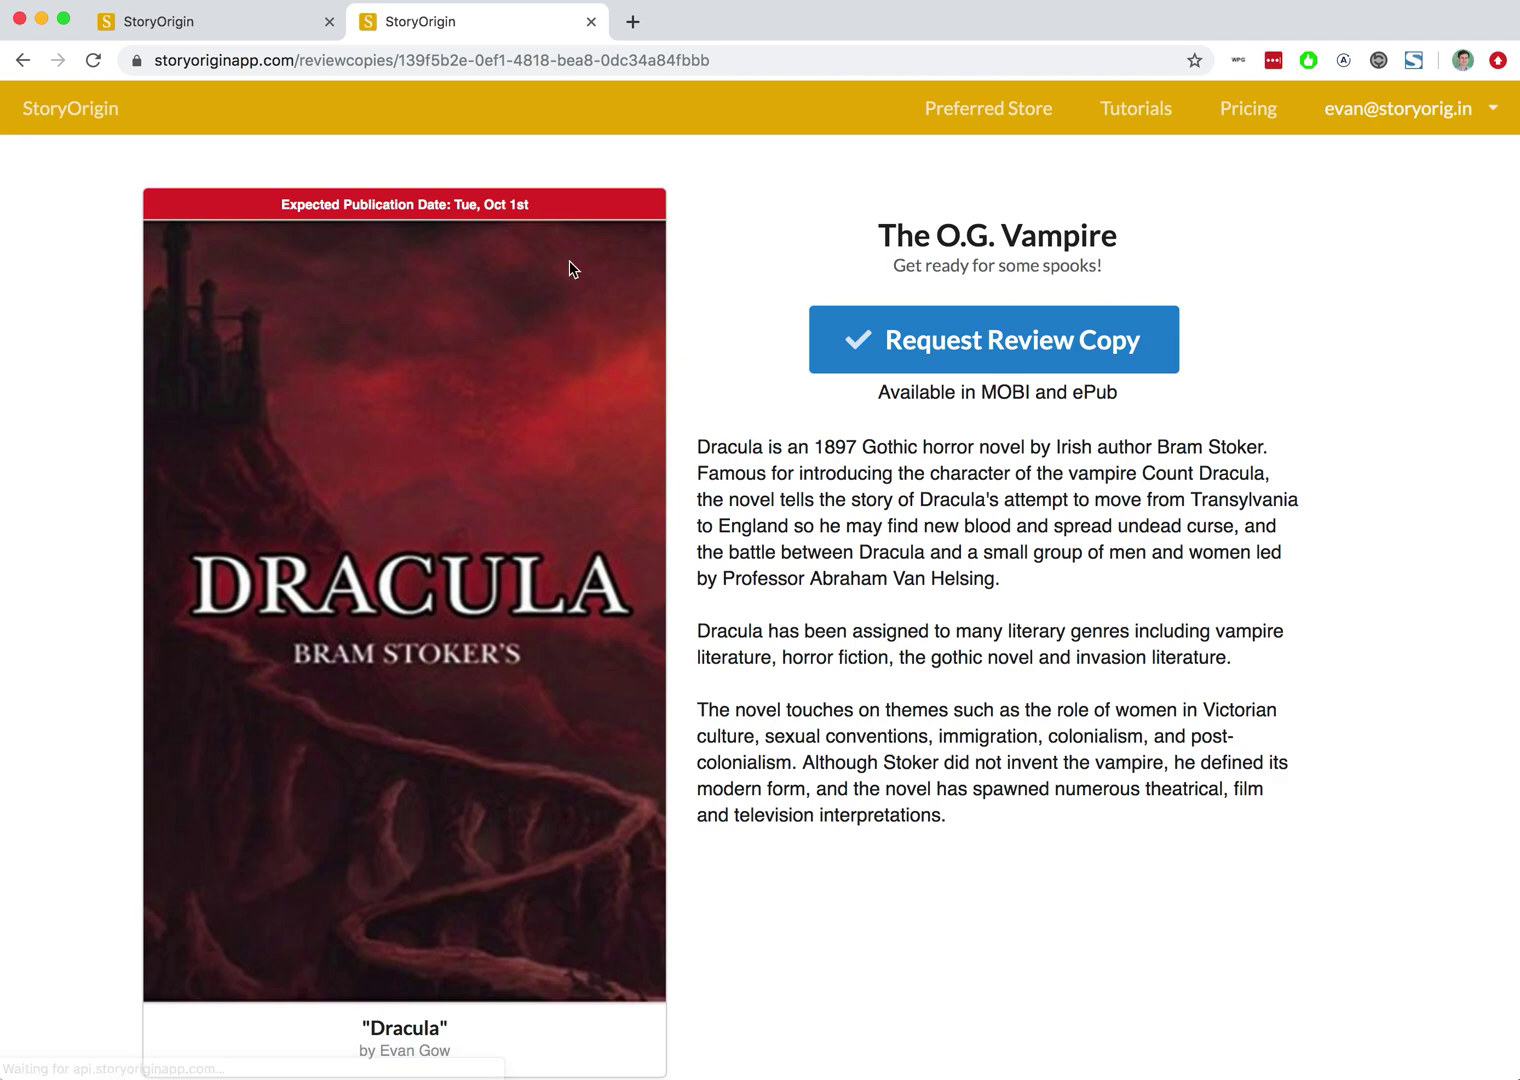
{"action": "scroll", "coordinate": [544, 347], "scroll_direction": "down", "scroll_amount": 1}
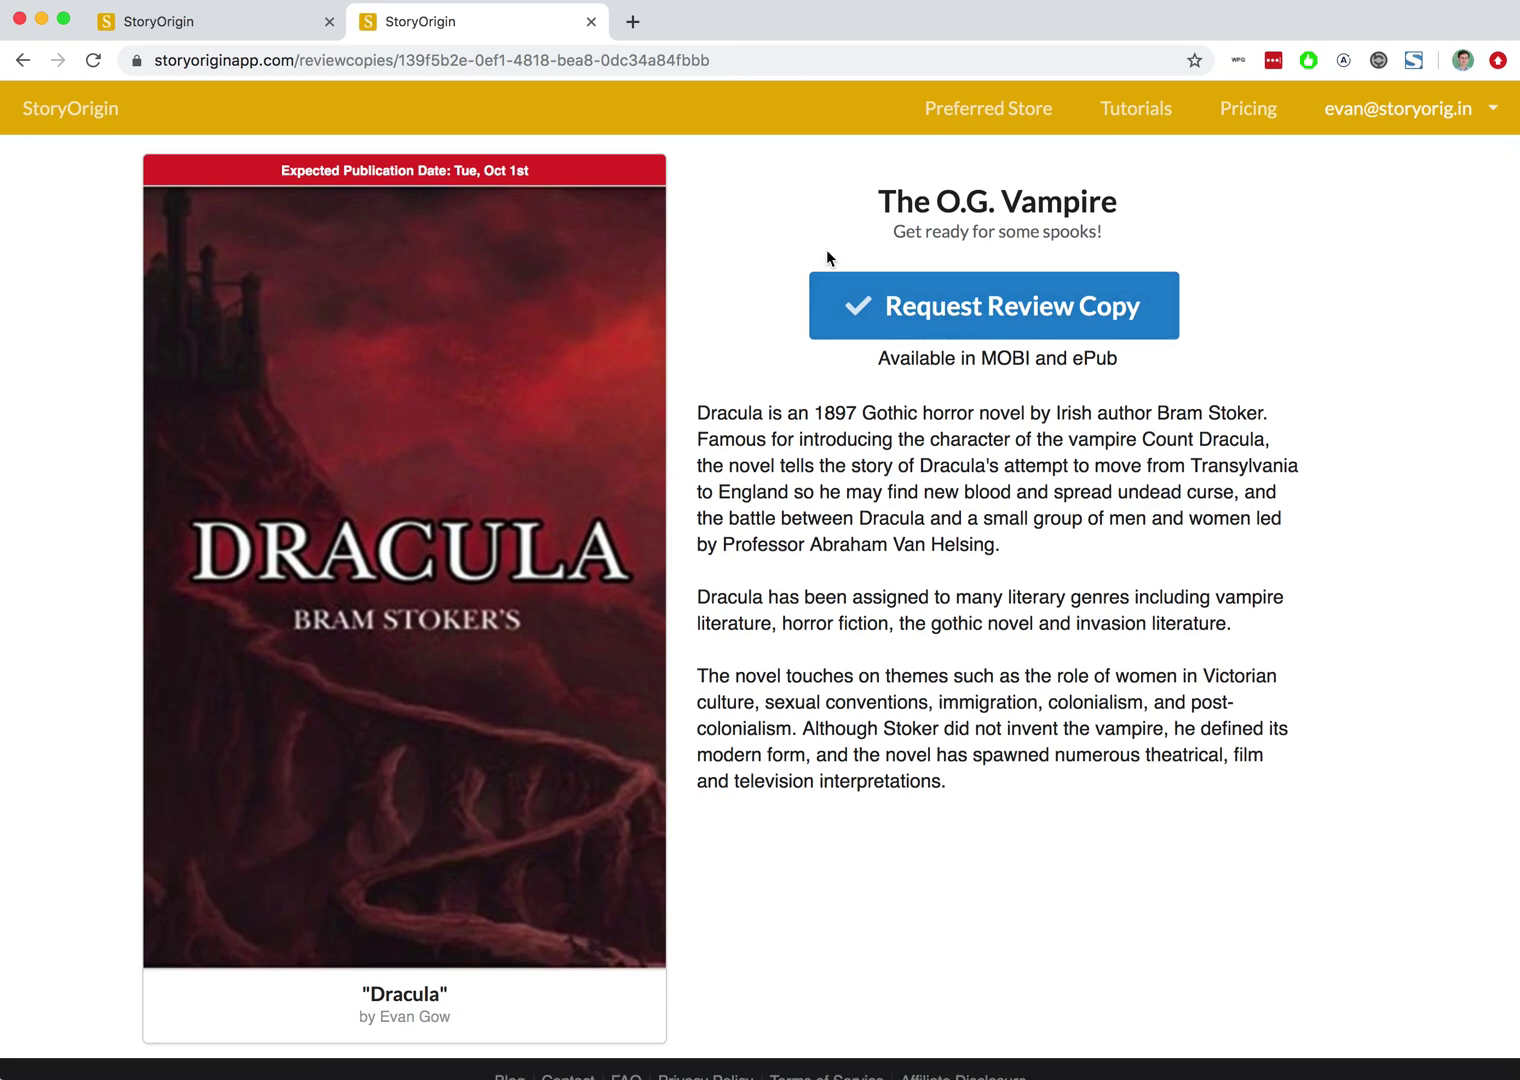
{"action": "left_click", "coordinate": [951, 338]}
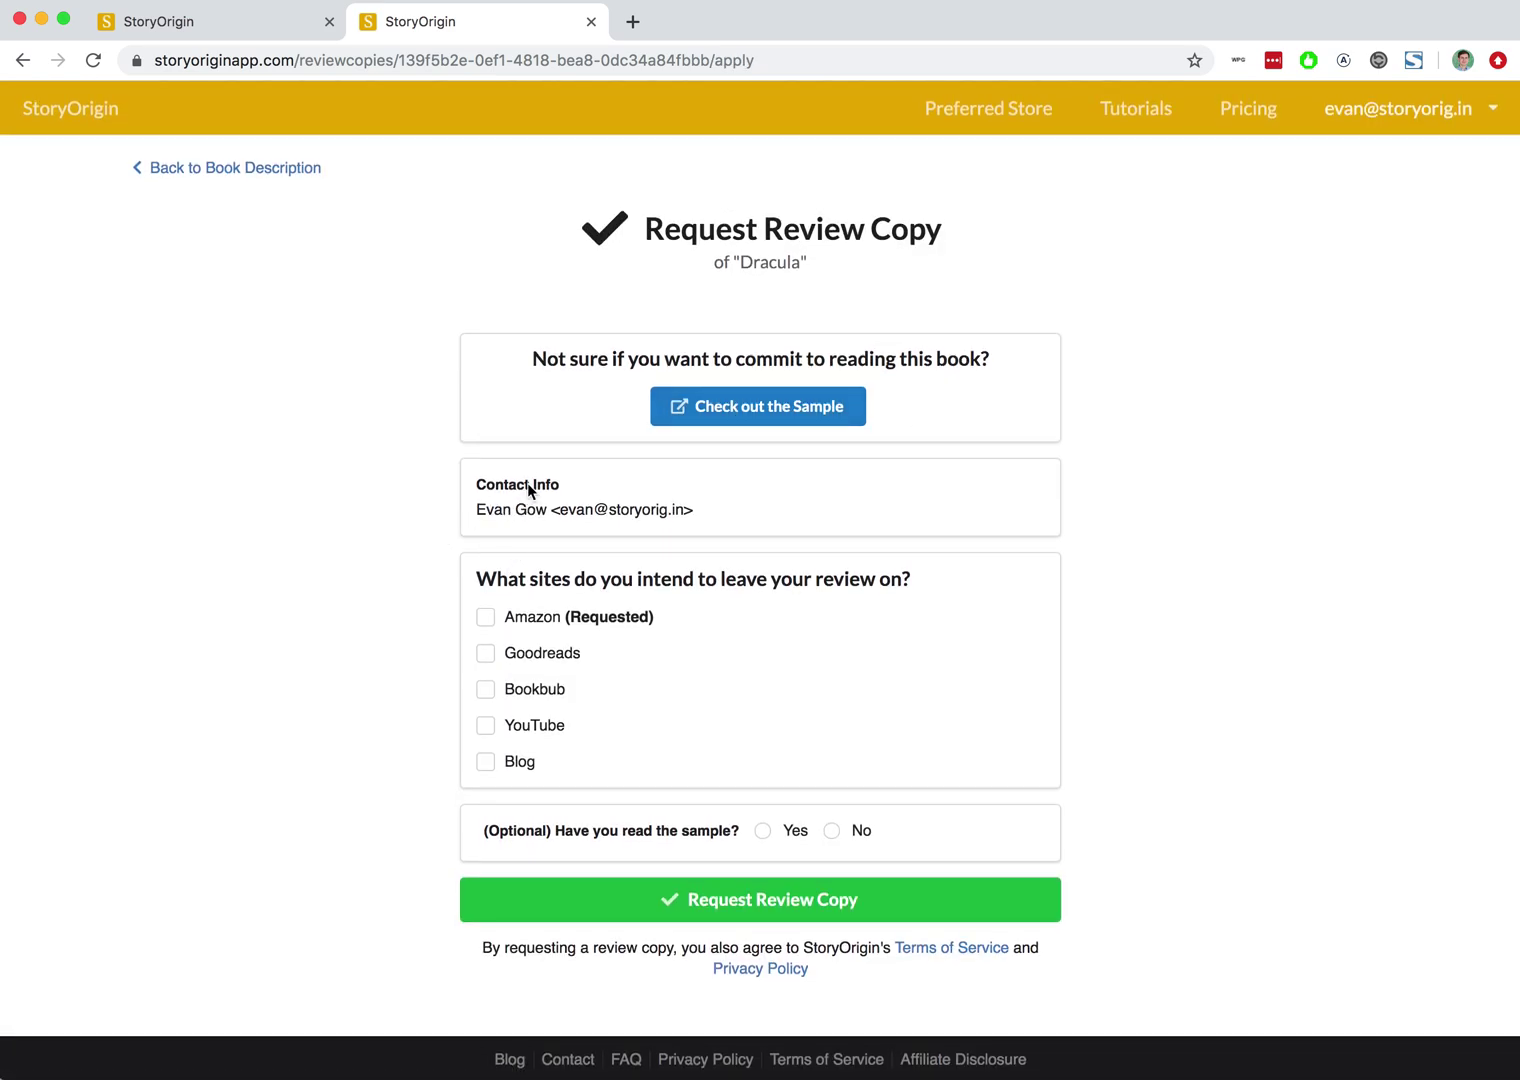
Preview the Dracula sample, then submit the application with Amazon as the review site
{"action": "left_click", "coordinate": [754, 425]}
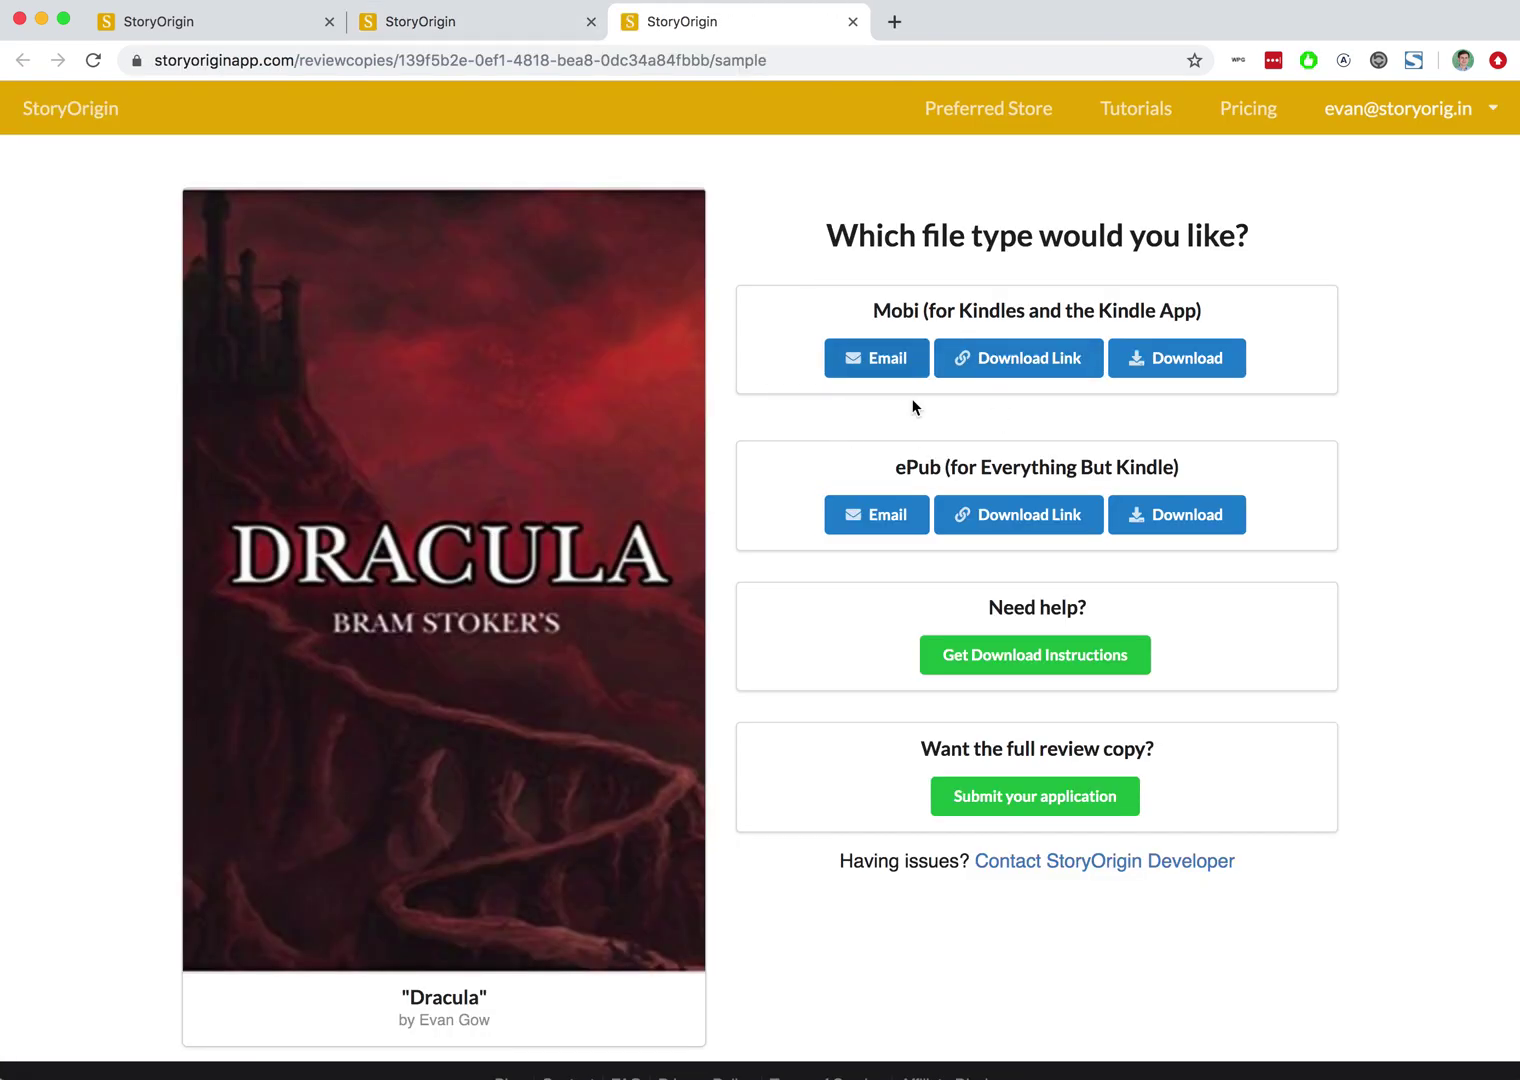
{"action": "key", "text": "super+w"}
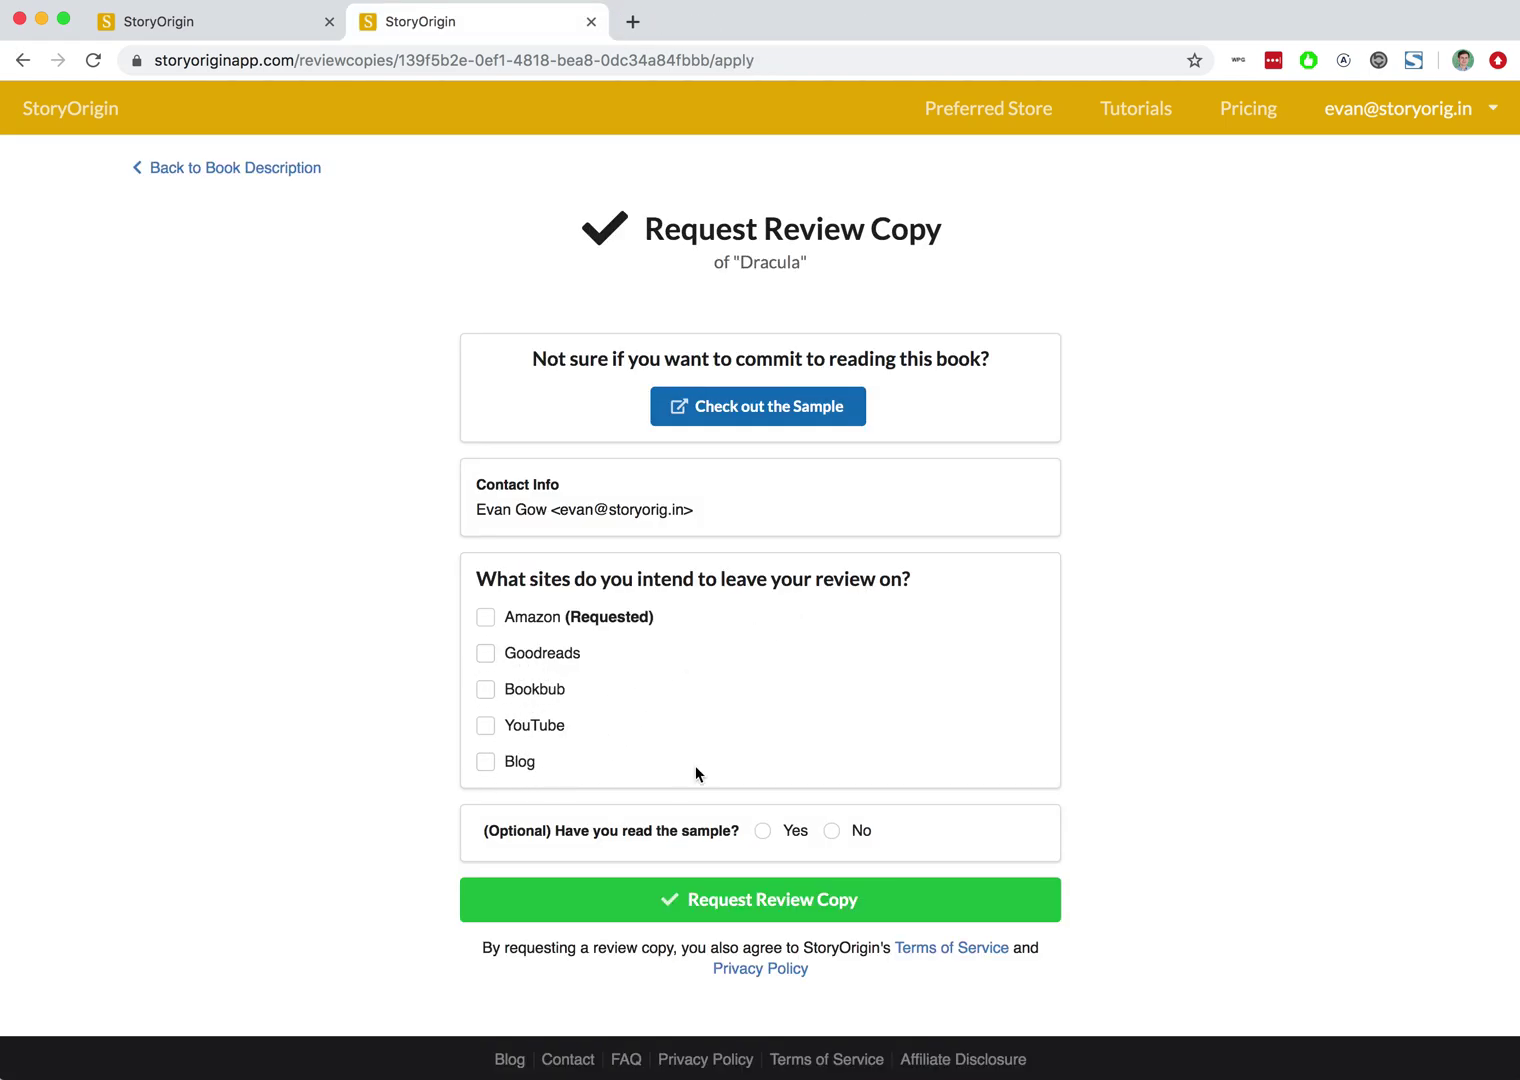
{"action": "left_click", "coordinate": [485, 624]}
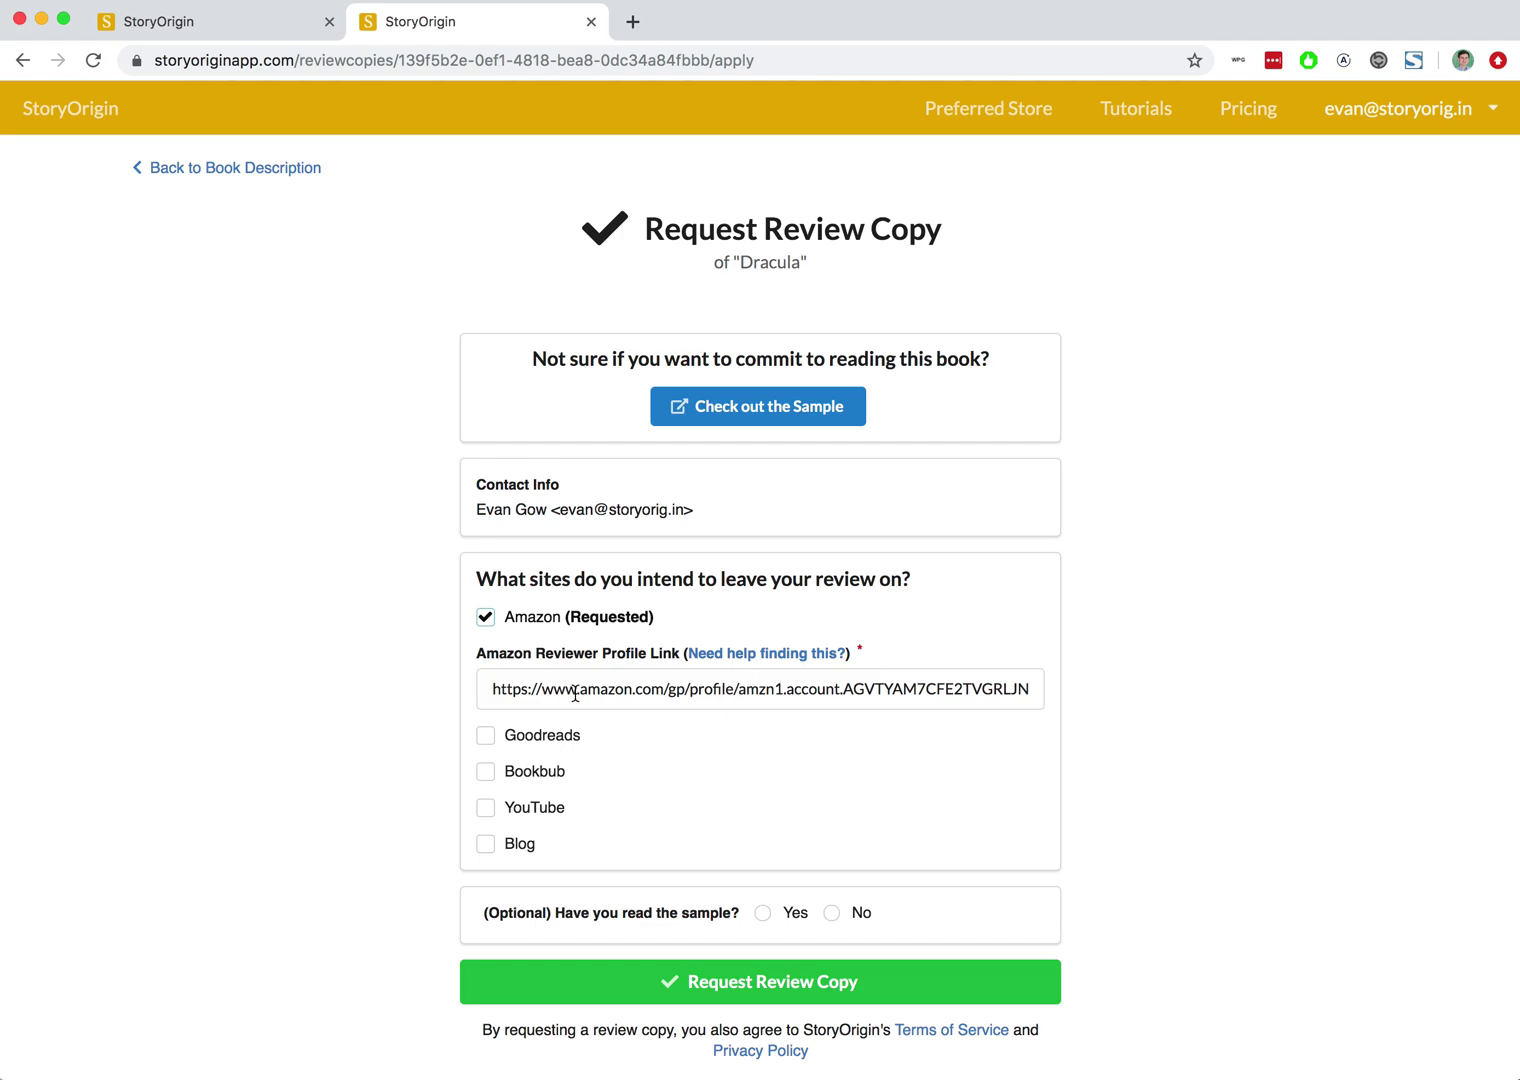
{"action": "scroll", "coordinate": [575, 692], "scroll_direction": "down", "scroll_amount": 1}
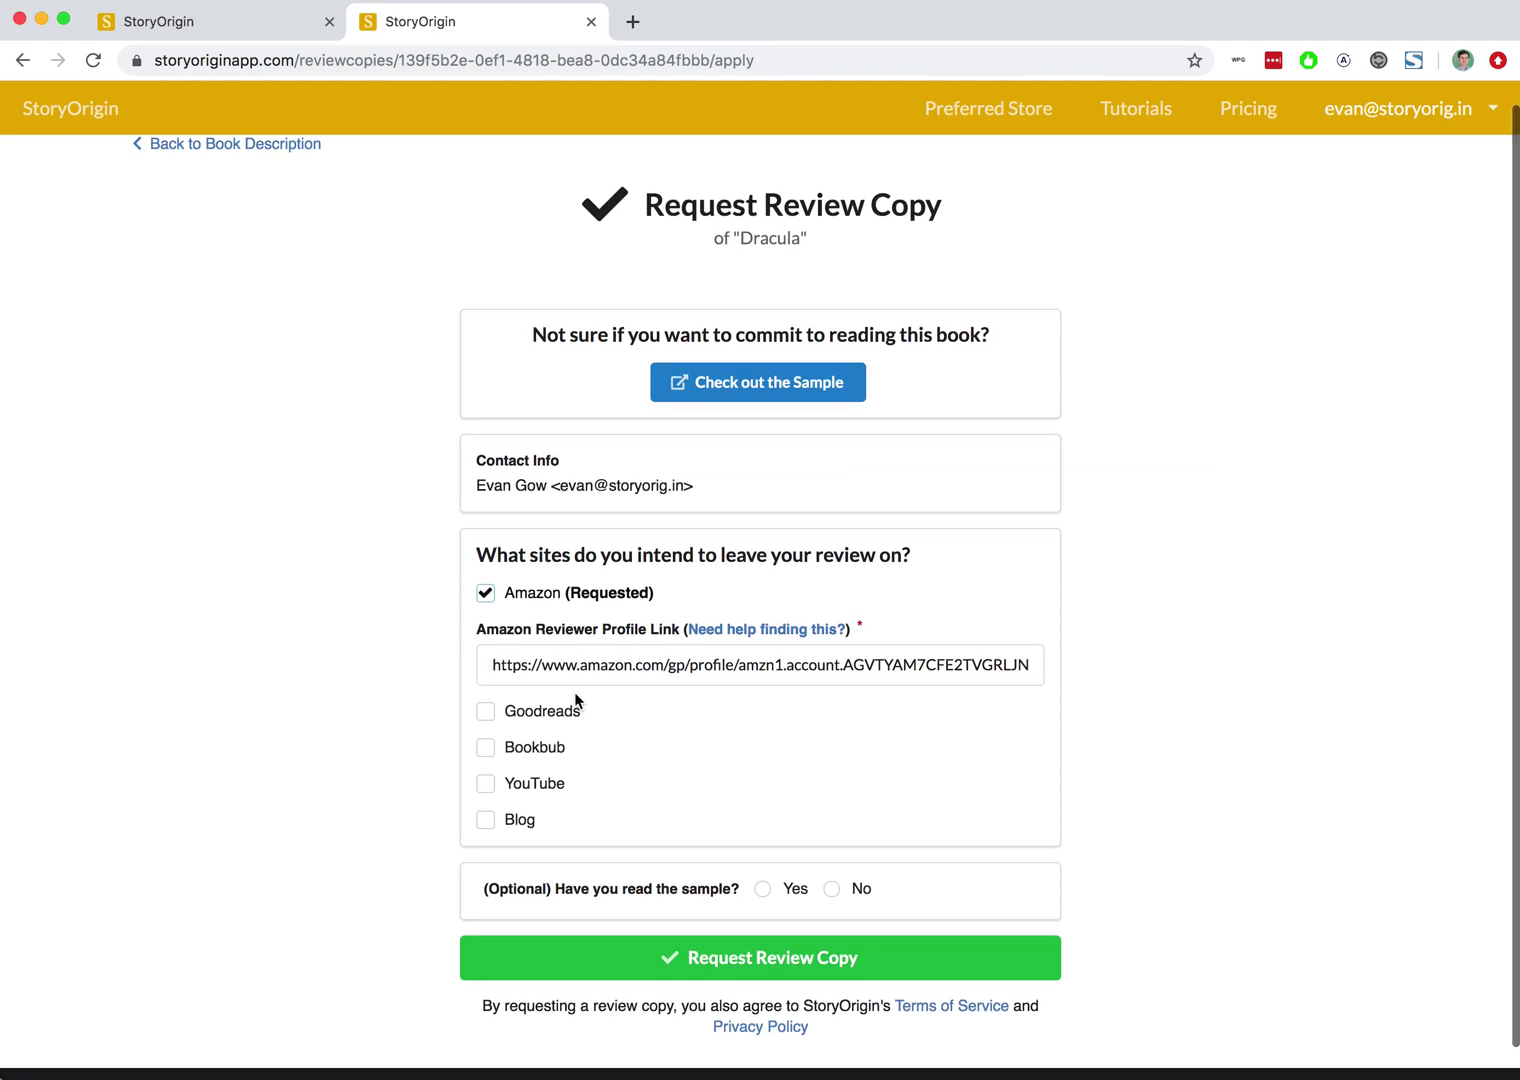
{"action": "left_click", "coordinate": [713, 978]}
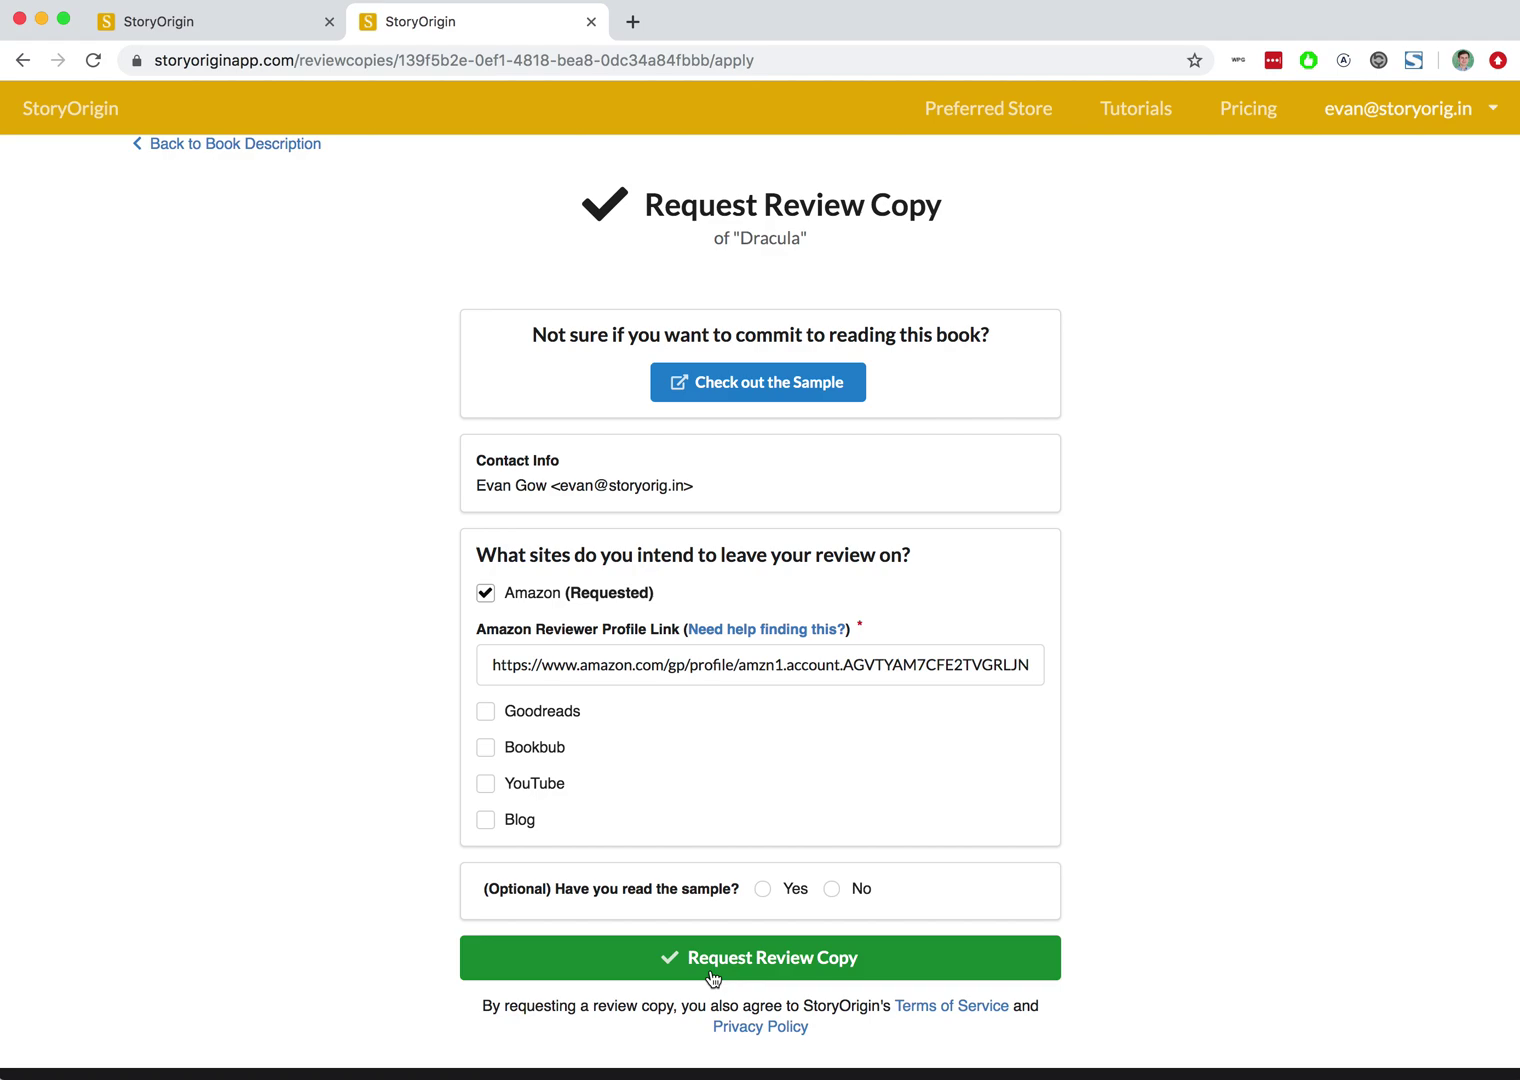
{"action": "left_click", "coordinate": [713, 978]}
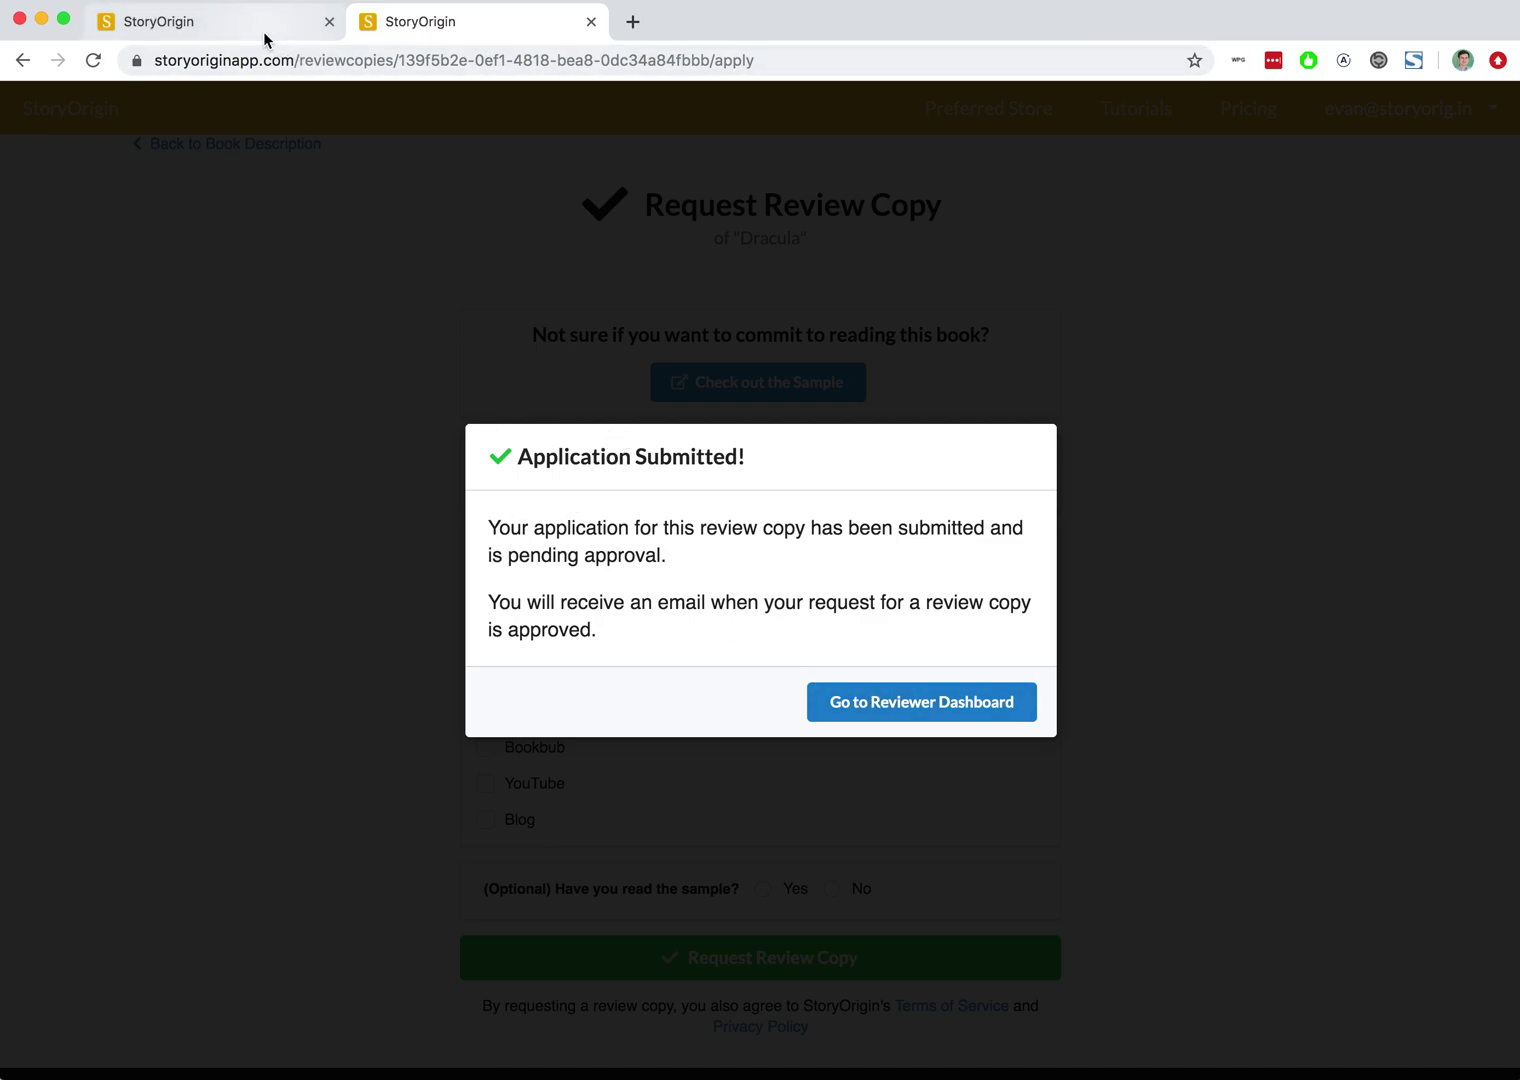
Back in the author's tab, dismiss the link popup, reload the dashboard, and open Dracula's '1 Review'
{"action": "left_click", "coordinate": [265, 40]}
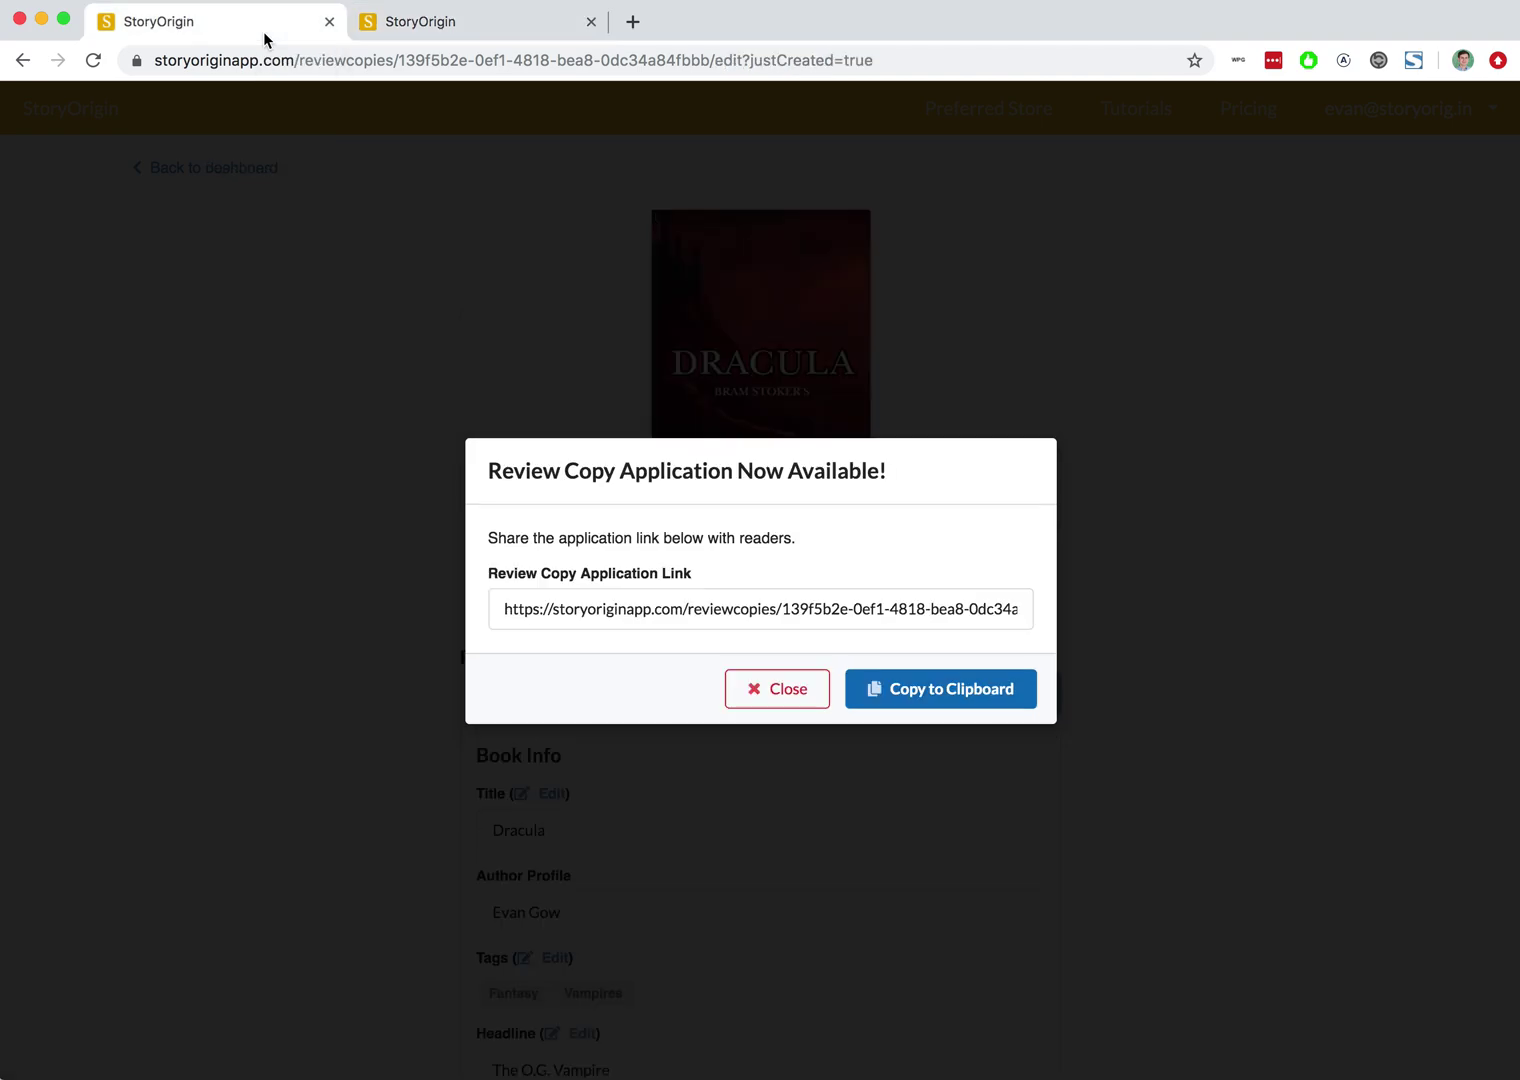
{"action": "left_click", "coordinate": [750, 703]}
{"action": "left_click", "coordinate": [231, 166]}
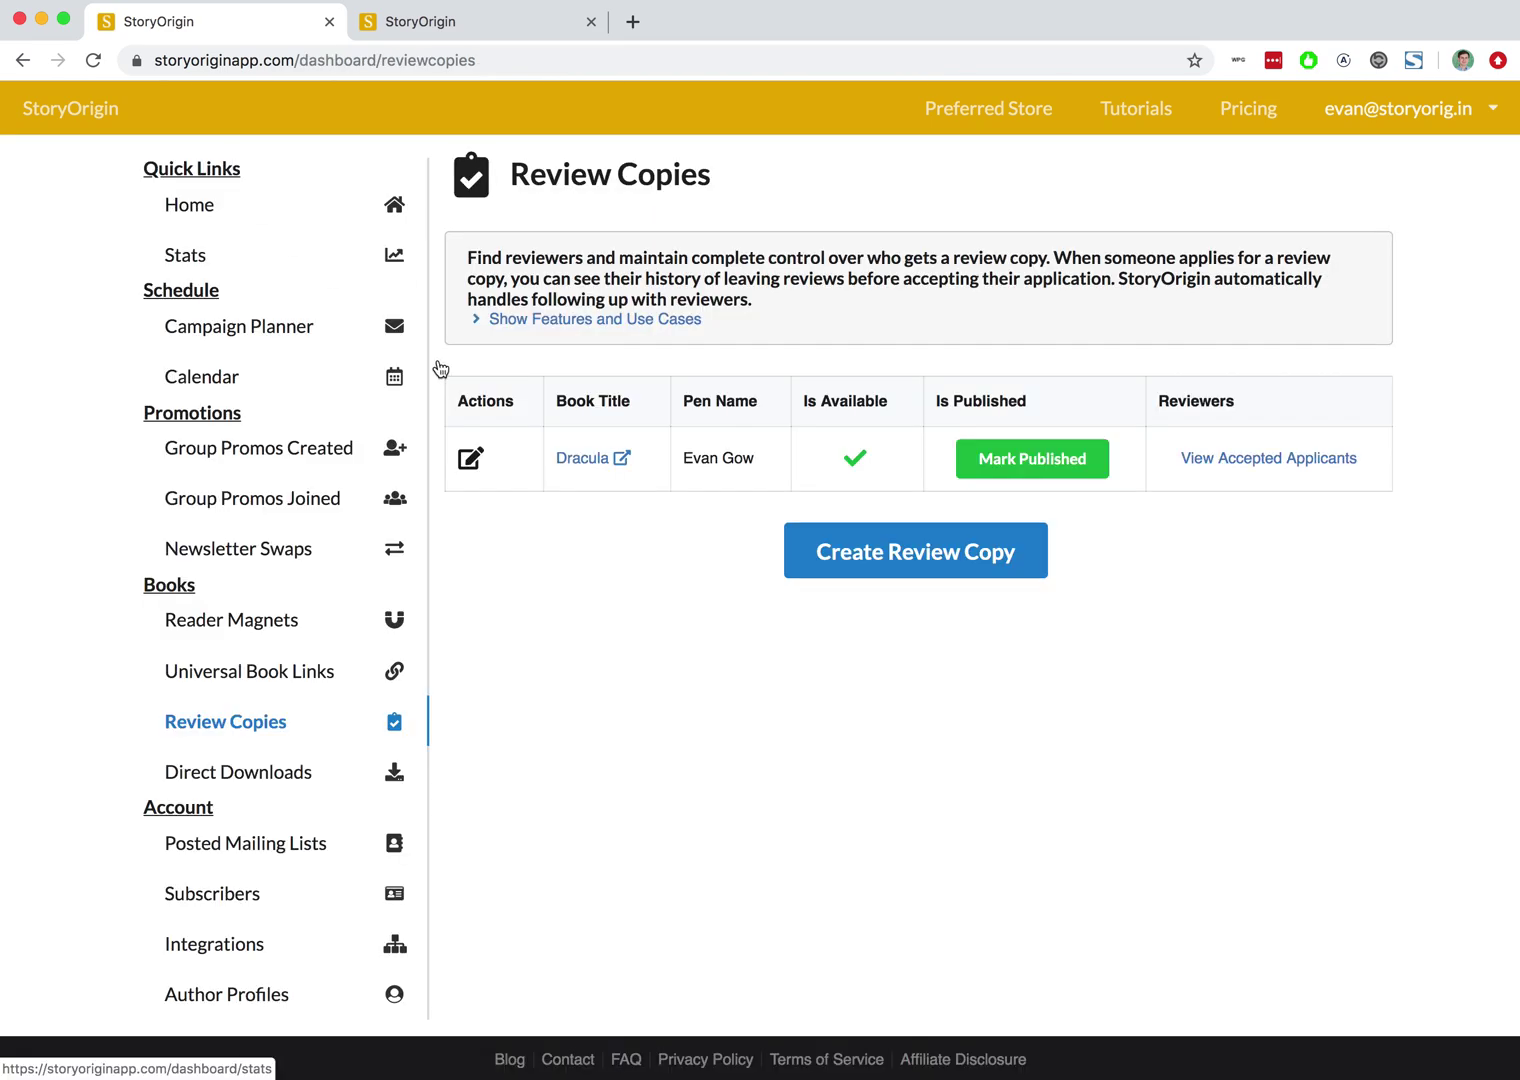
{"action": "key", "text": "super+r"}
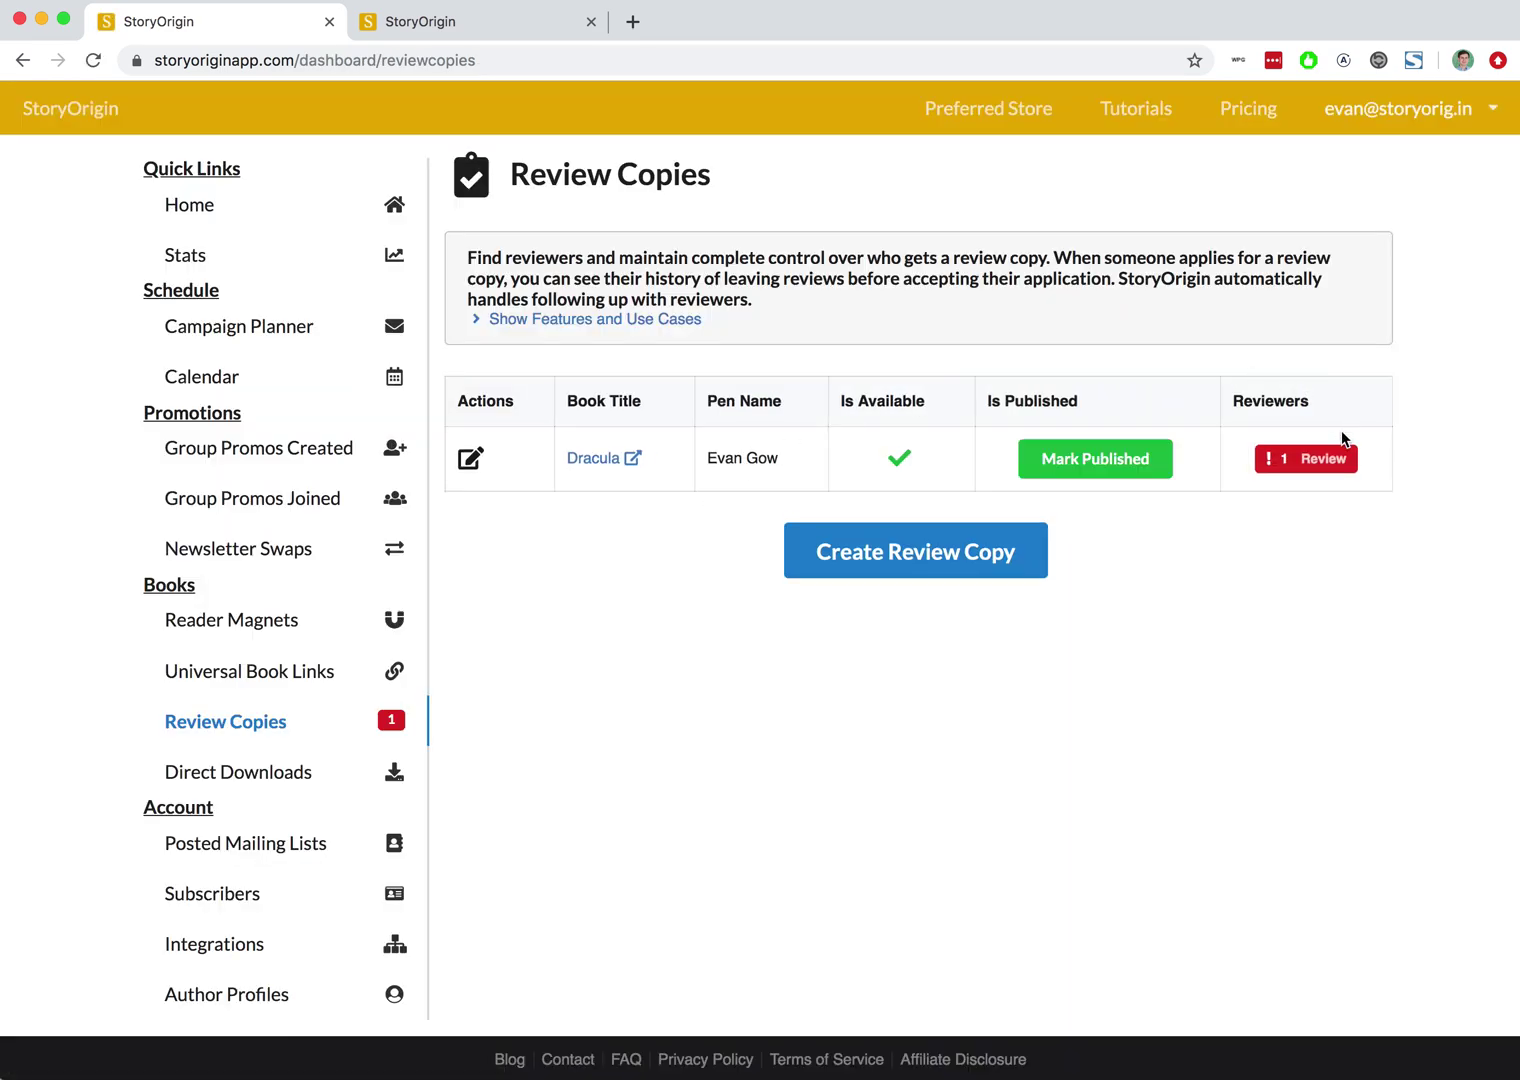
{"action": "left_click", "coordinate": [1290, 468]}
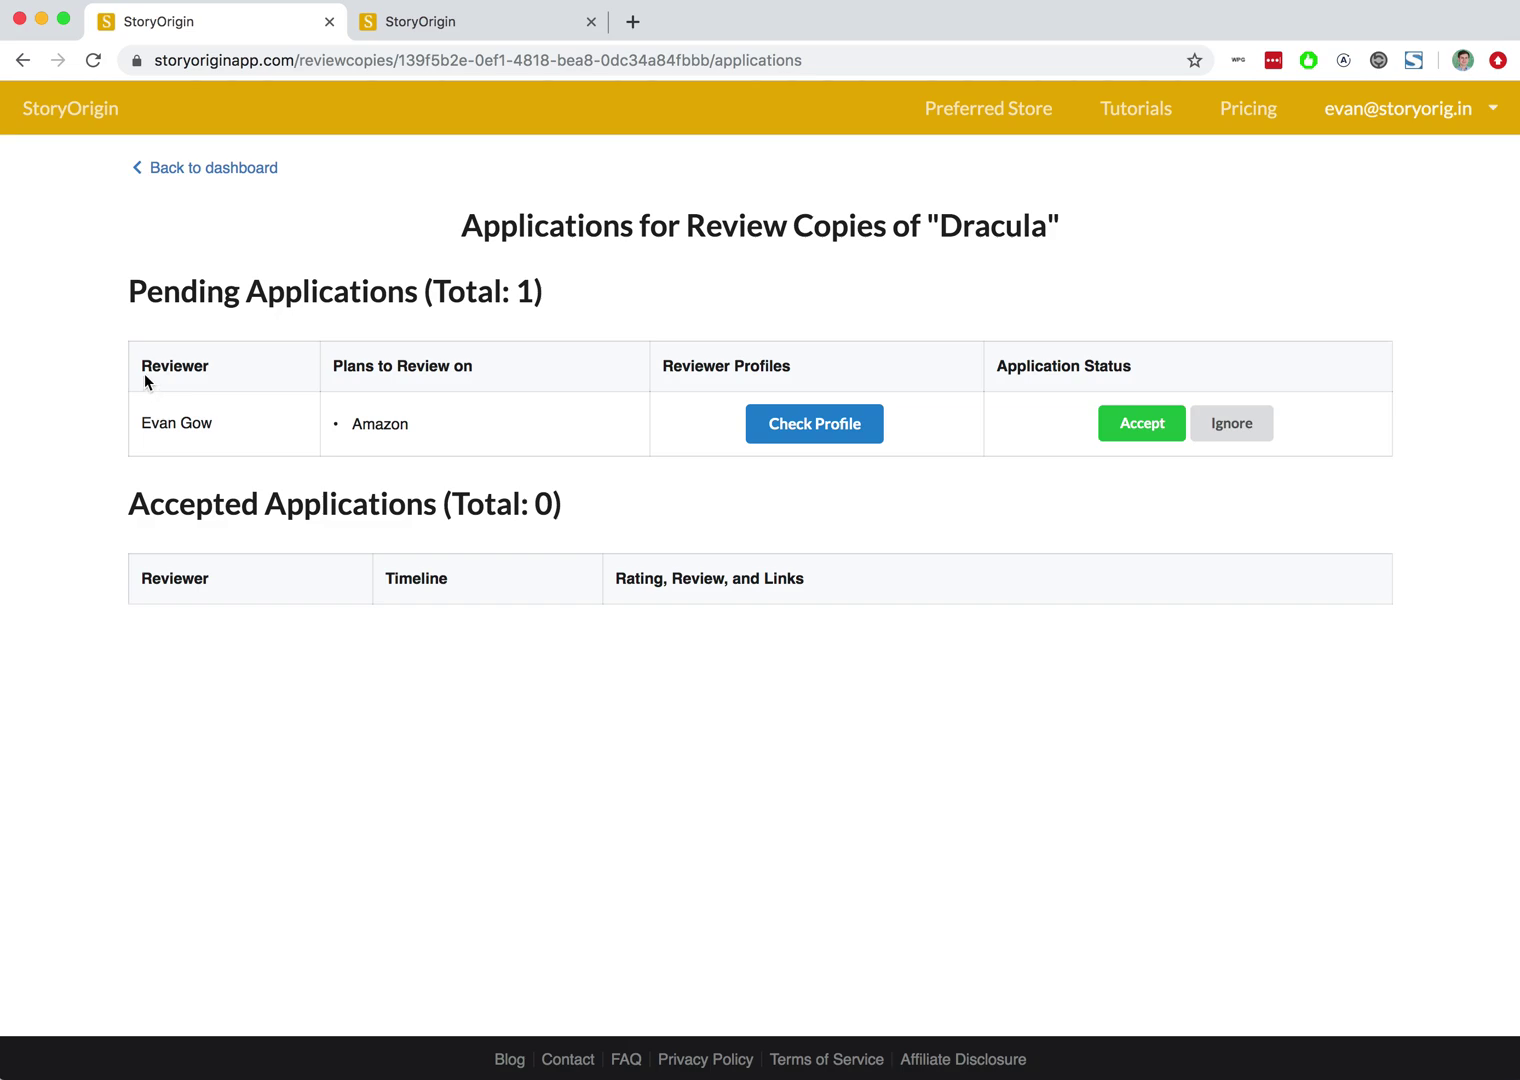
Inspect the application's reviewer and platform, then check the applicant's Amazon reviewing stats
{"action": "left_click_drag", "start_coordinate": [149, 380], "coordinate": [200, 431]}
{"action": "left_click", "coordinate": [337, 383]}
{"action": "left_click_drag", "start_coordinate": [336, 362], "coordinate": [377, 423]}
{"action": "left_click", "coordinate": [377, 423]}
{"action": "left_click", "coordinate": [806, 439]}
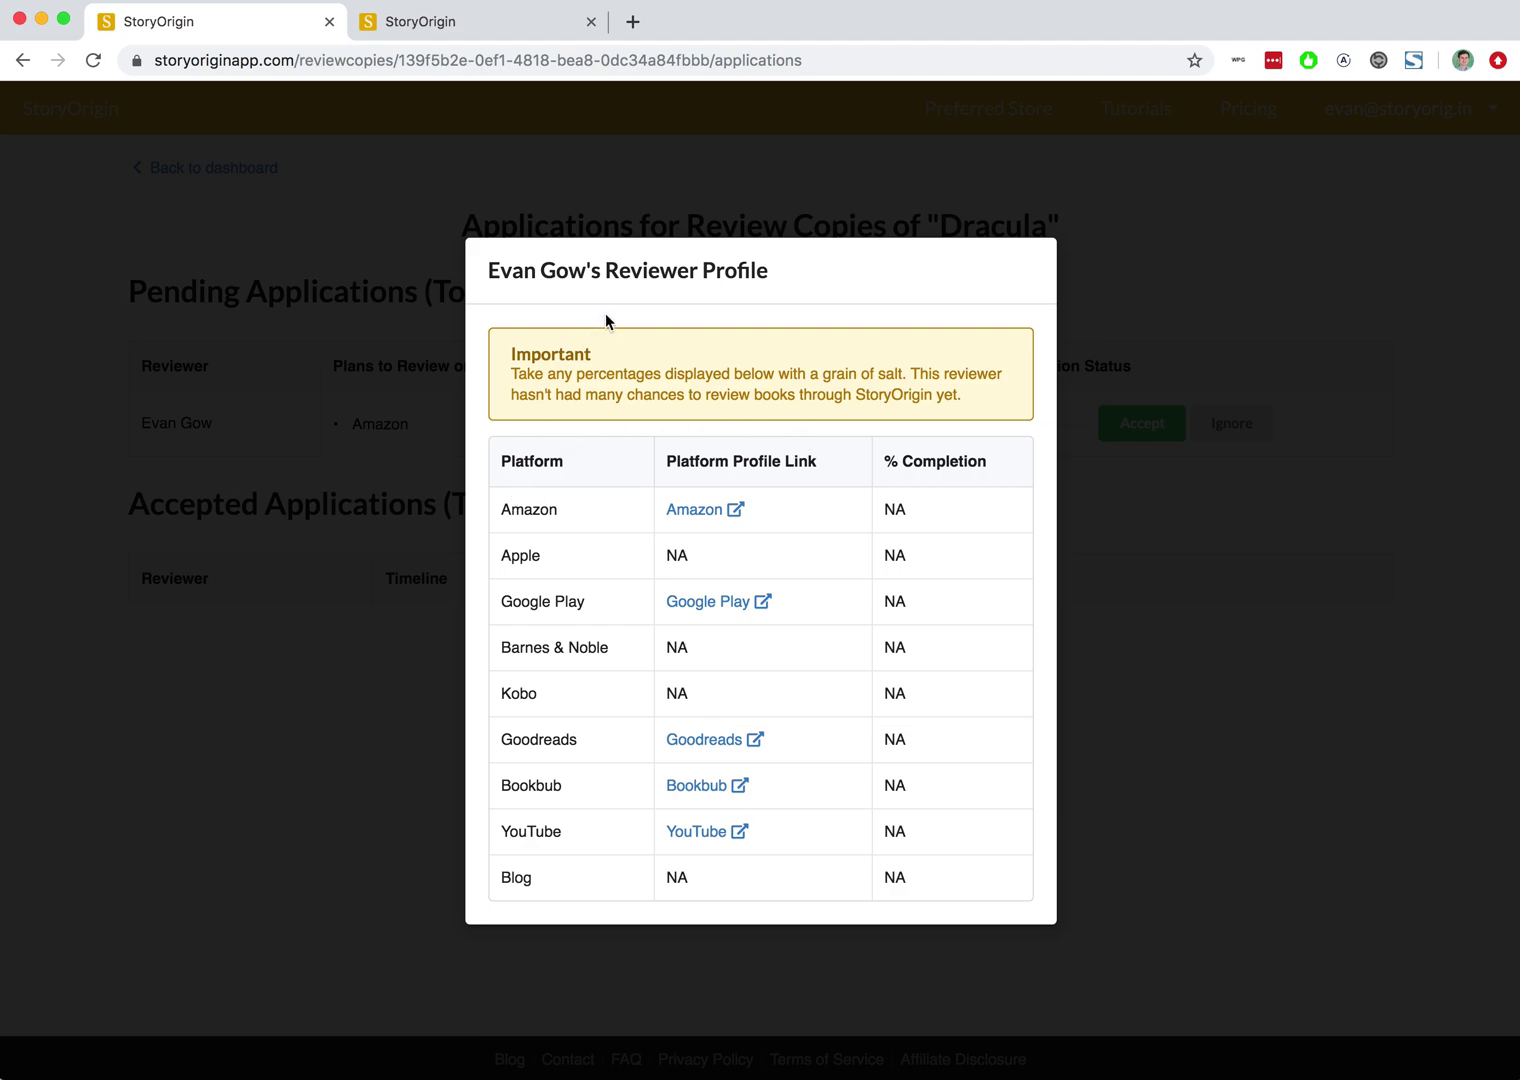
{"action": "left_click_drag", "start_coordinate": [503, 511], "coordinate": [541, 512]}
{"action": "left_click_drag", "start_coordinate": [760, 505], "coordinate": [913, 508]}
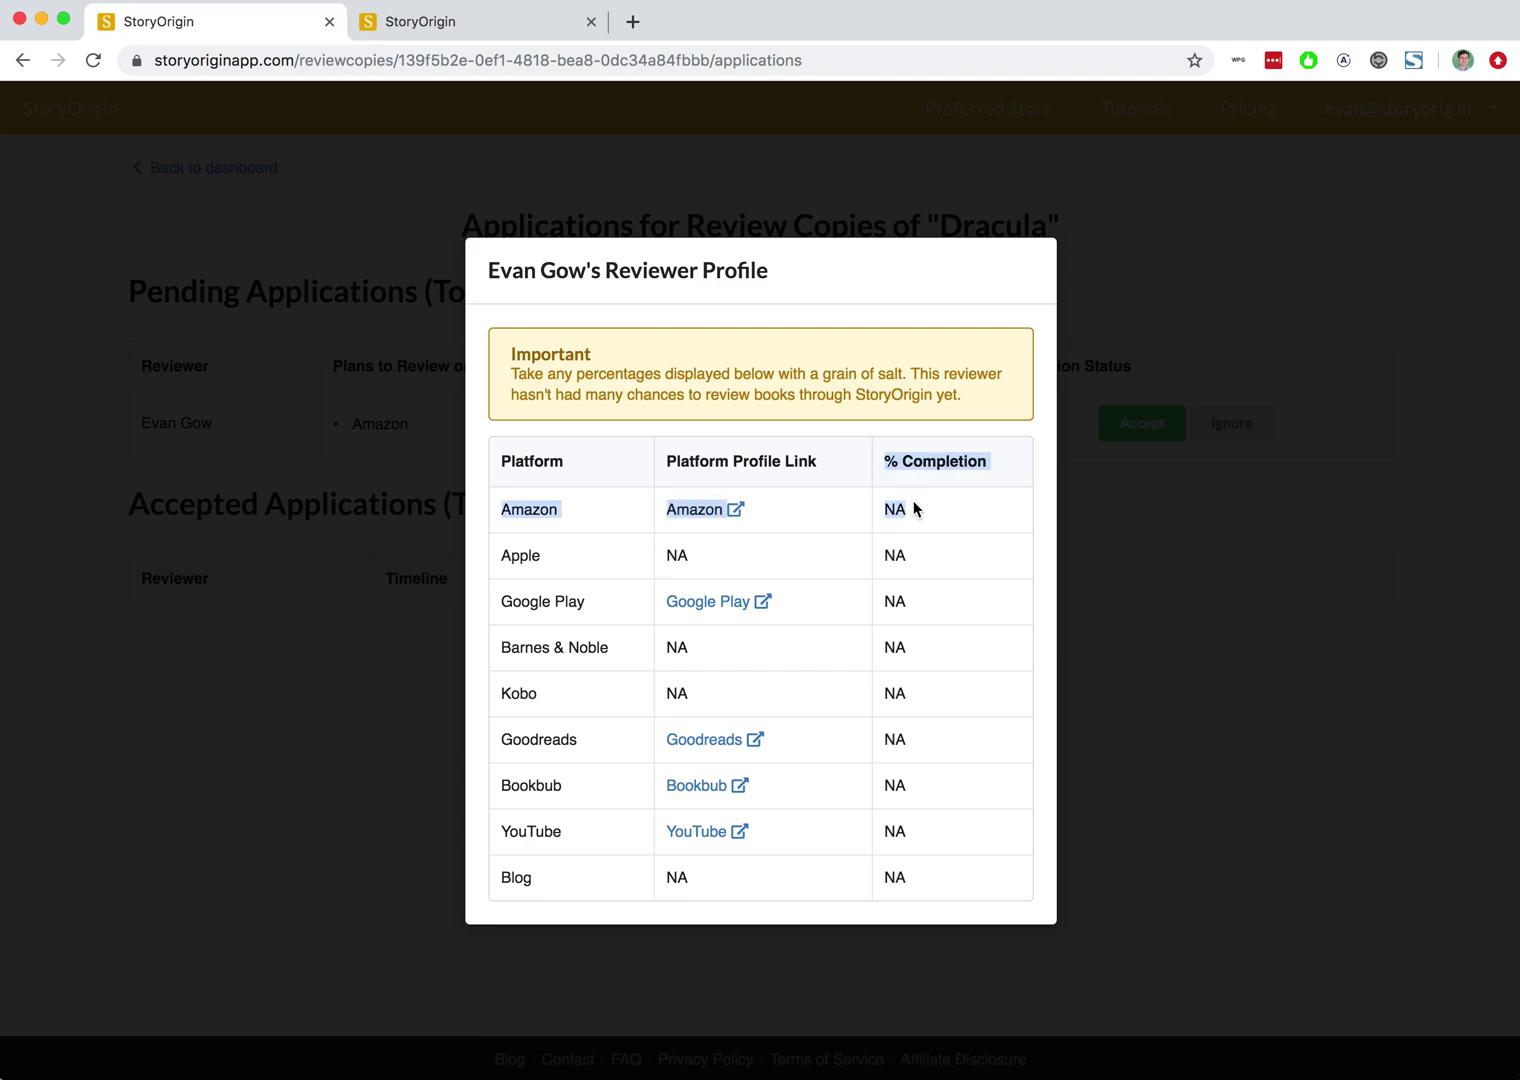
{"action": "left_click", "coordinate": [925, 514]}
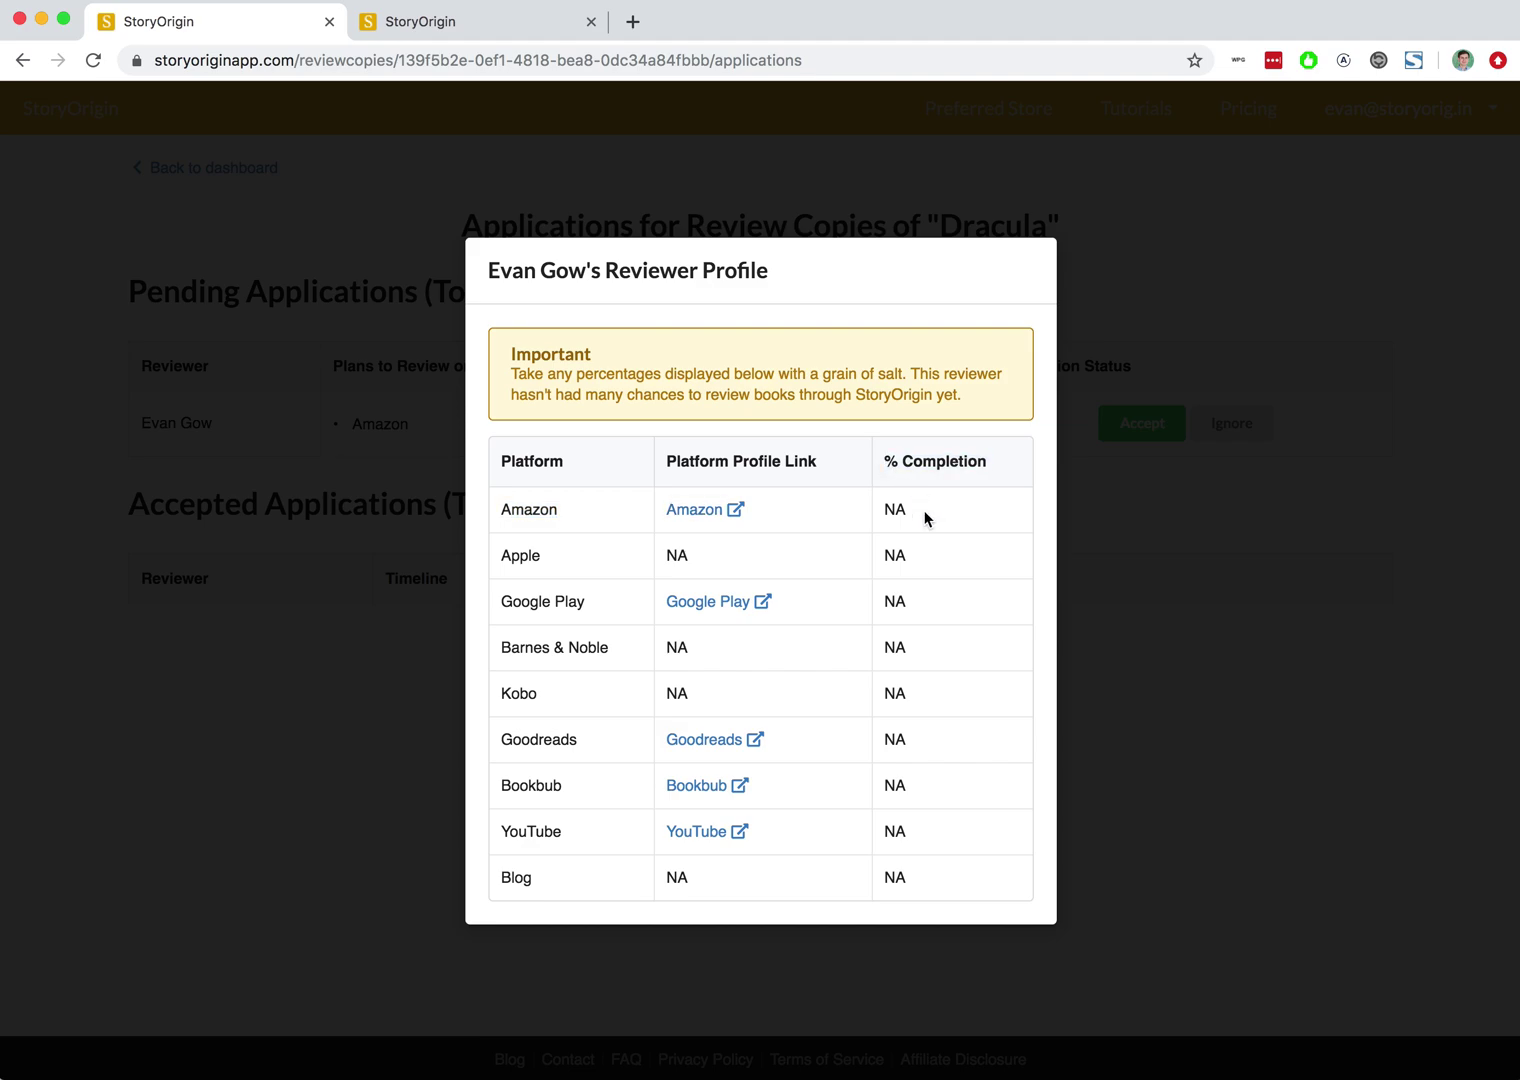
{"action": "left_click_drag", "start_coordinate": [903, 510], "coordinate": [887, 462]}
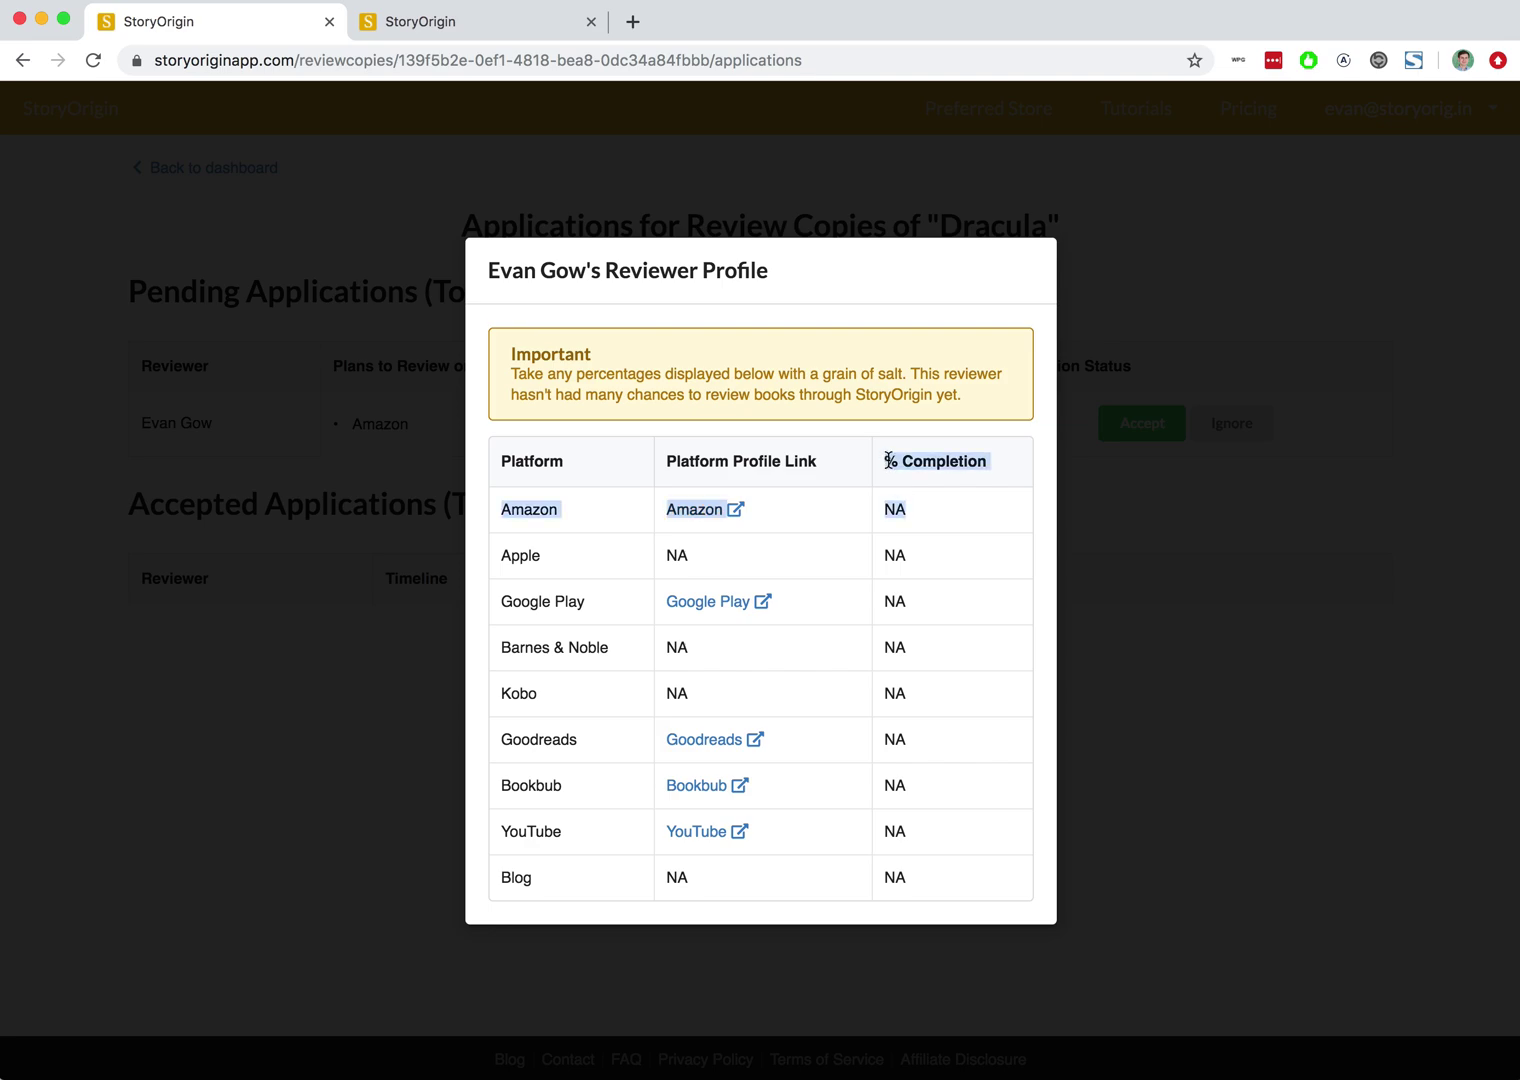
{"action": "left_click", "coordinate": [889, 461]}
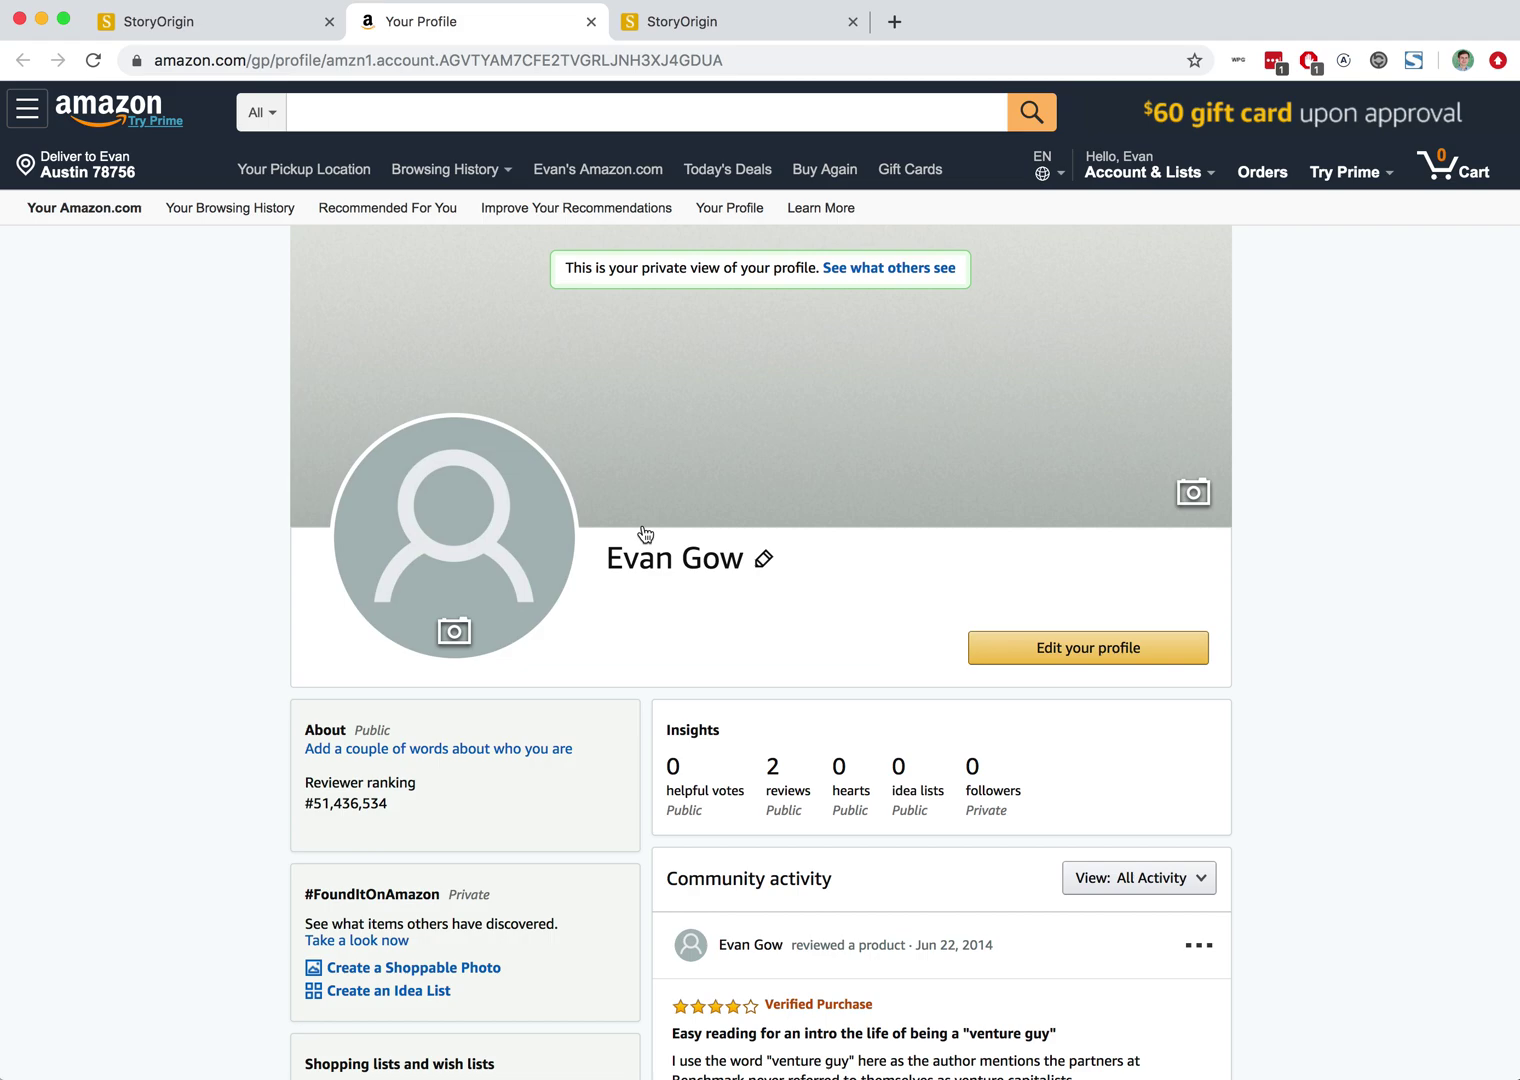
Close the Amazon profile tab and reviewer profile, recheck the profile once, and close it
{"action": "key", "text": "super+w"}
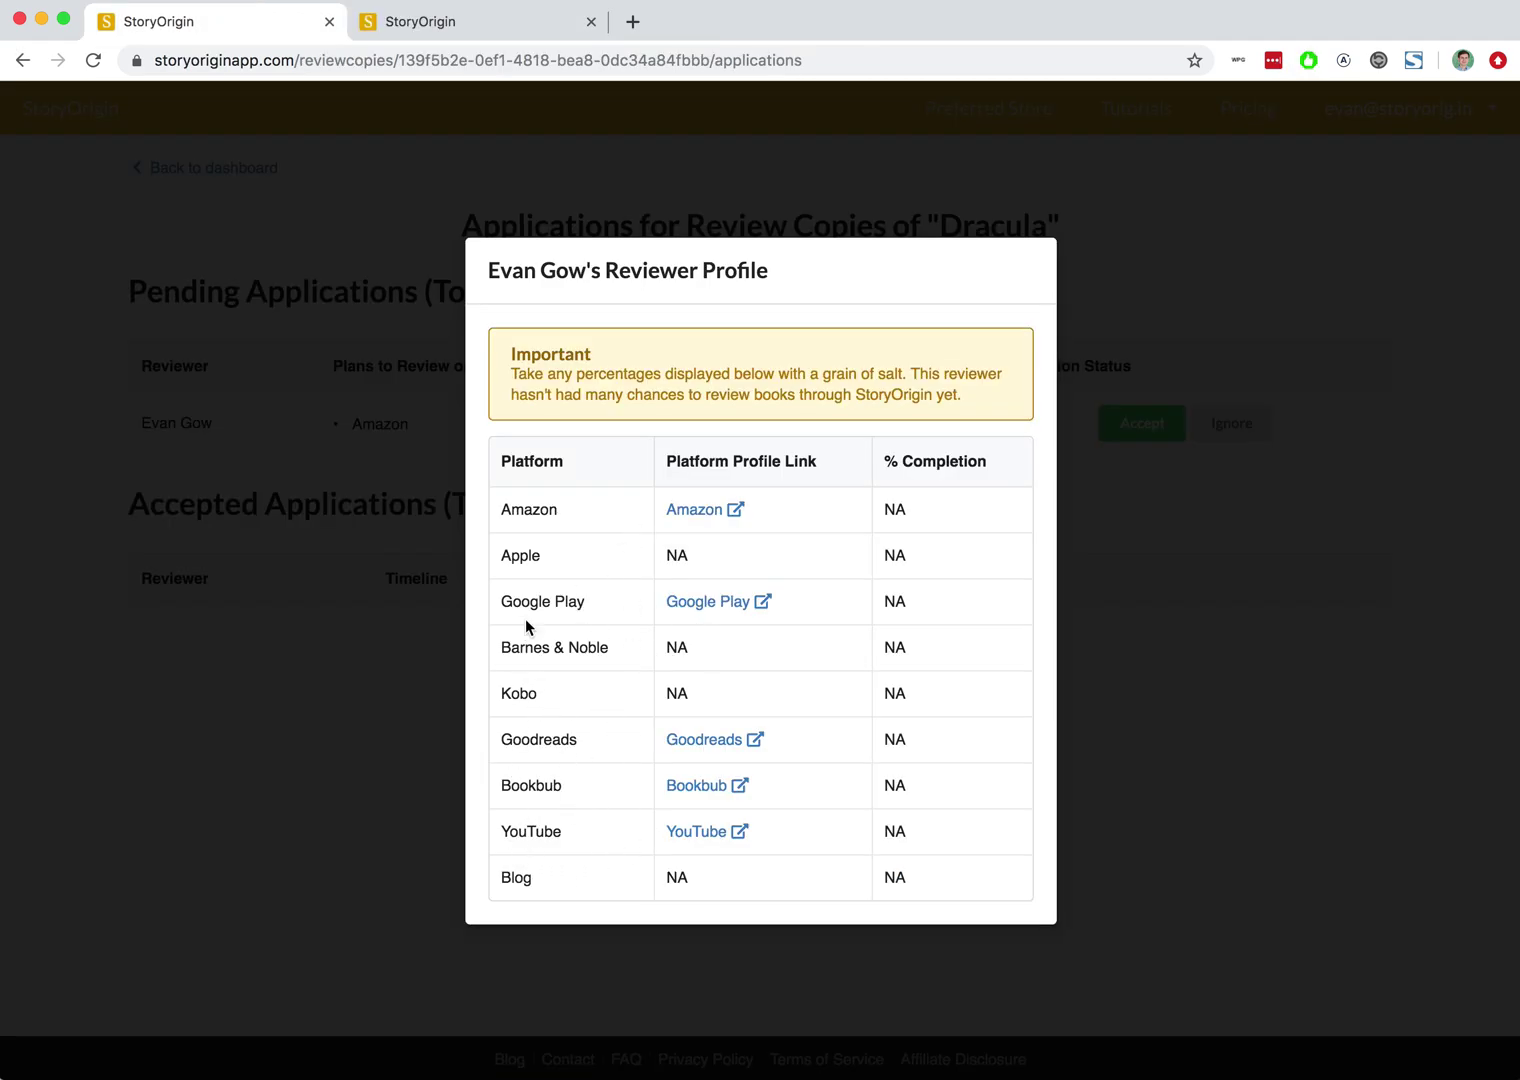
{"action": "left_click", "coordinate": [421, 709]}
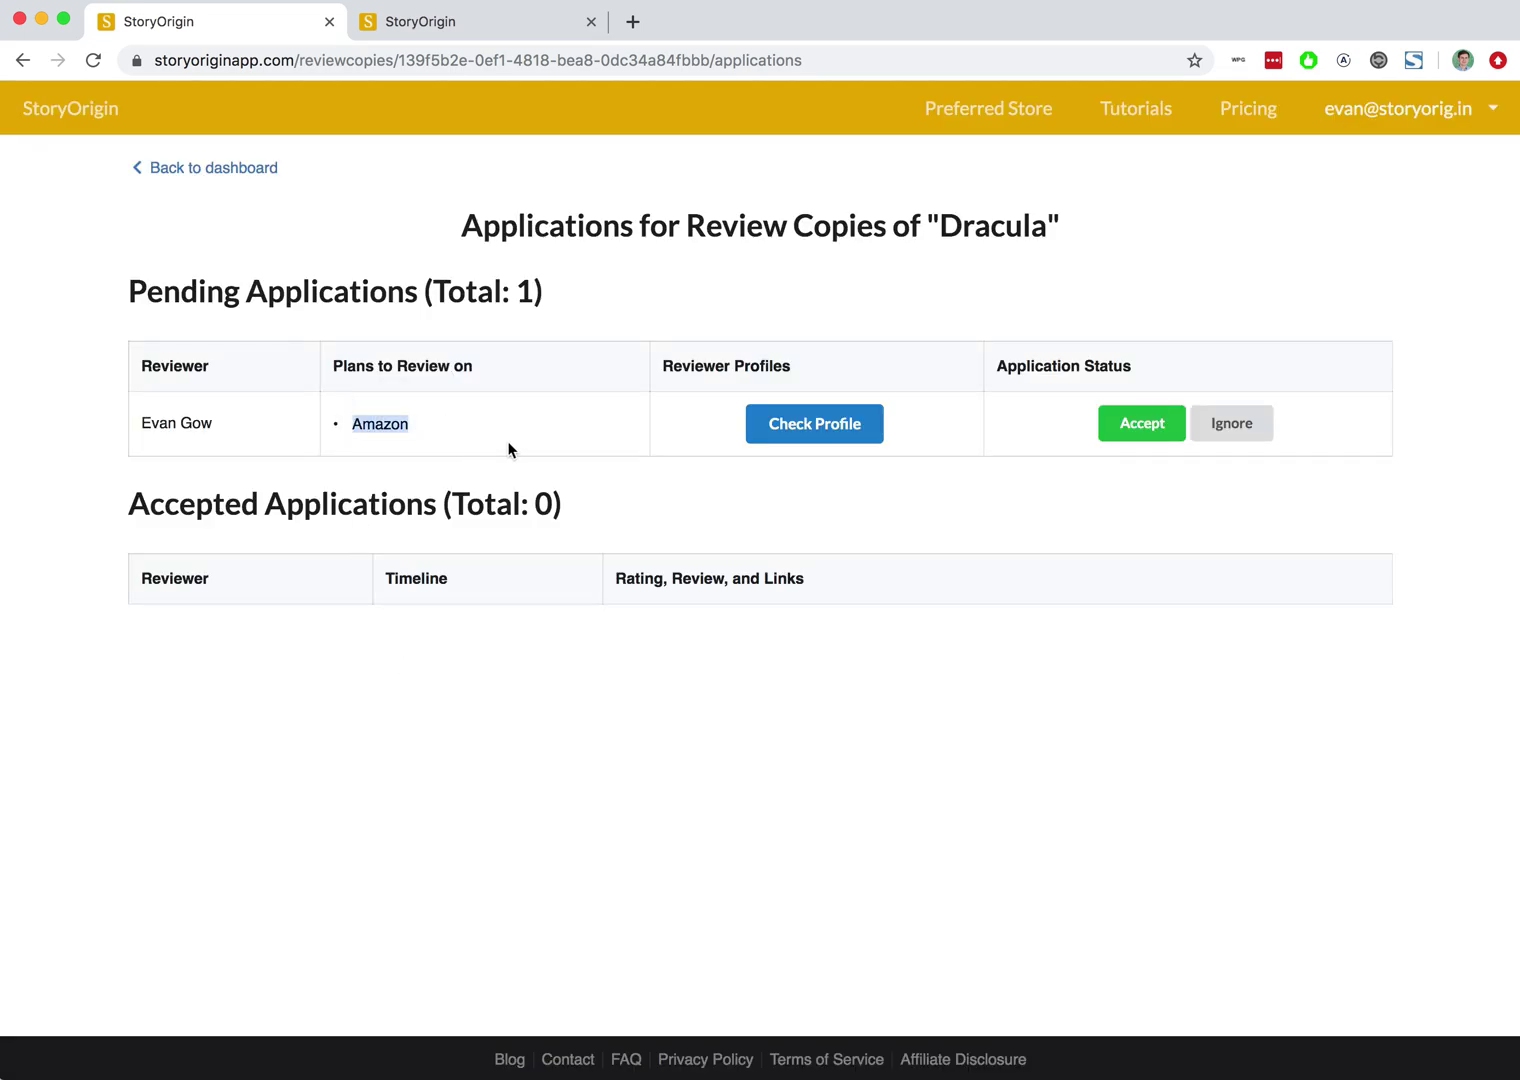
{"action": "left_click", "coordinate": [787, 434]}
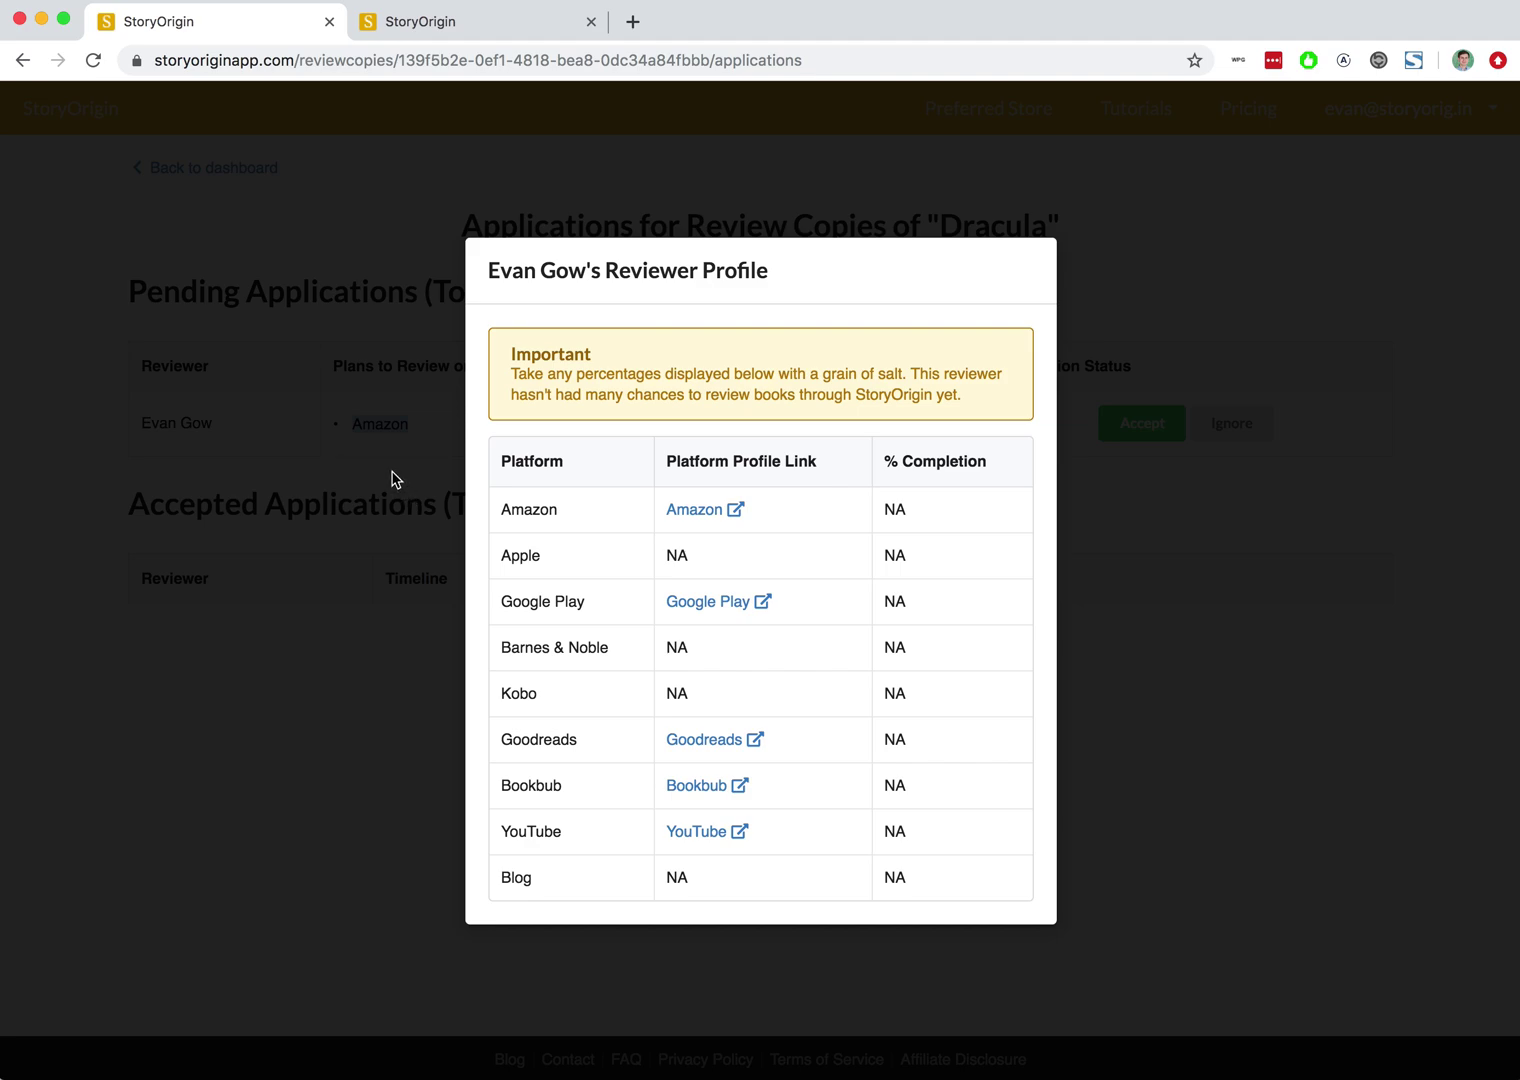
{"action": "left_click", "coordinate": [392, 472]}
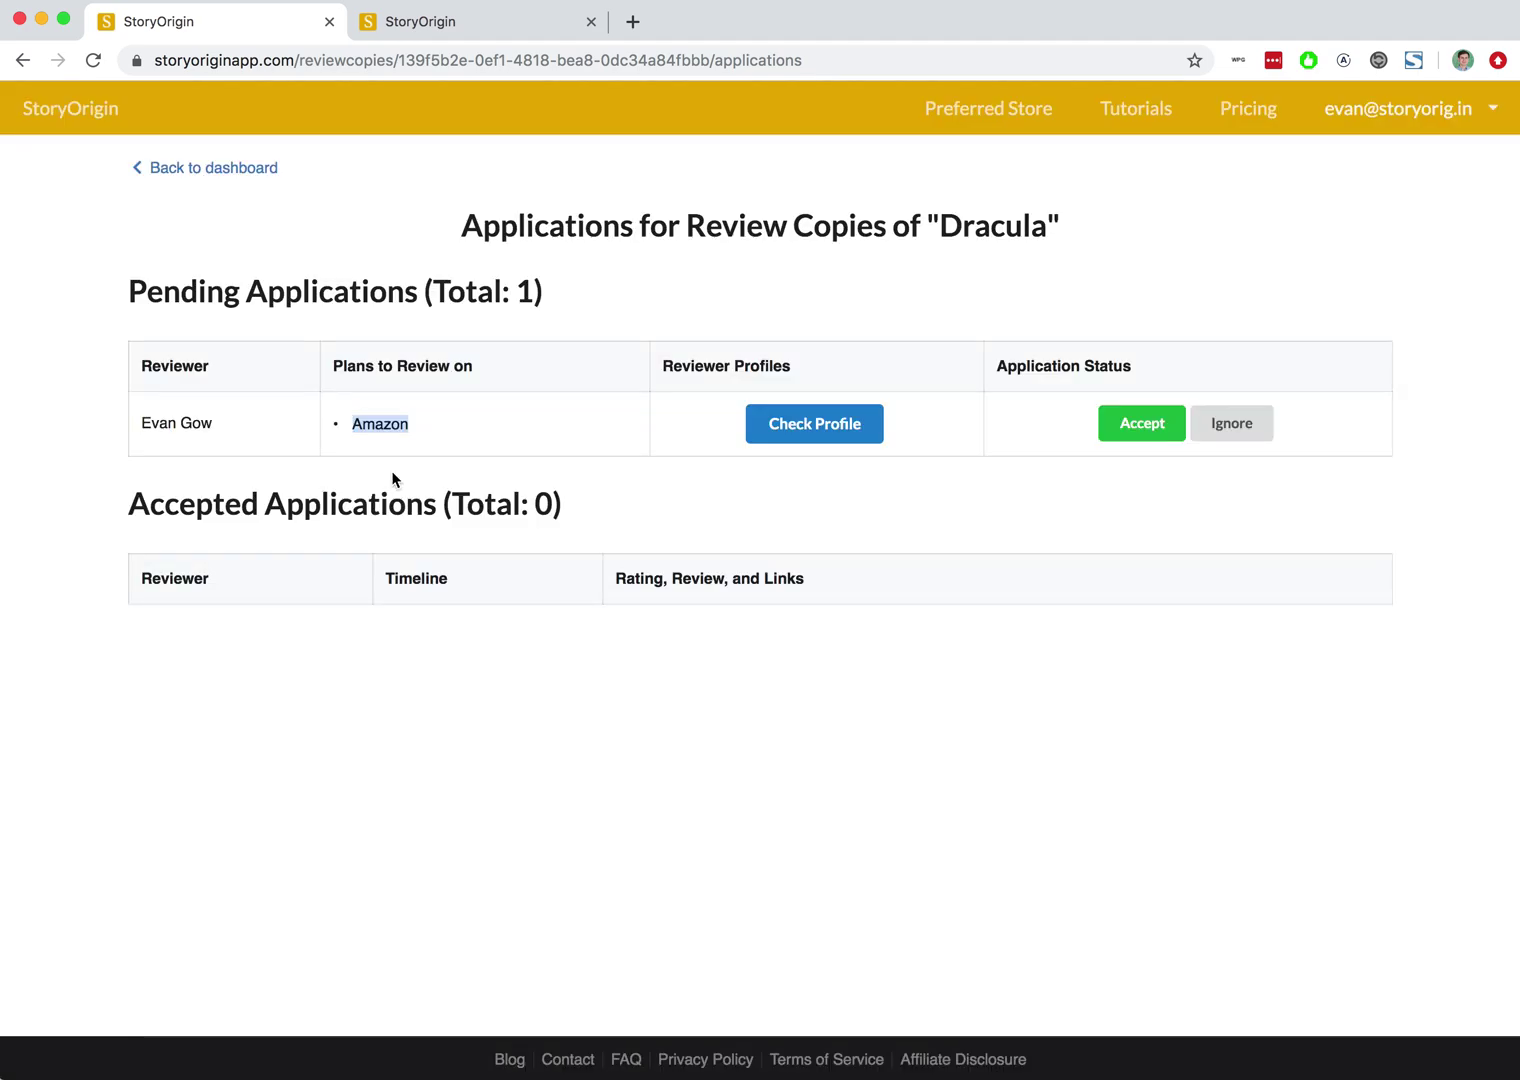
Accept the pending Dracula application and confirm its Fri, Sep 20th acceptance date
{"action": "left_click", "coordinate": [1127, 426]}
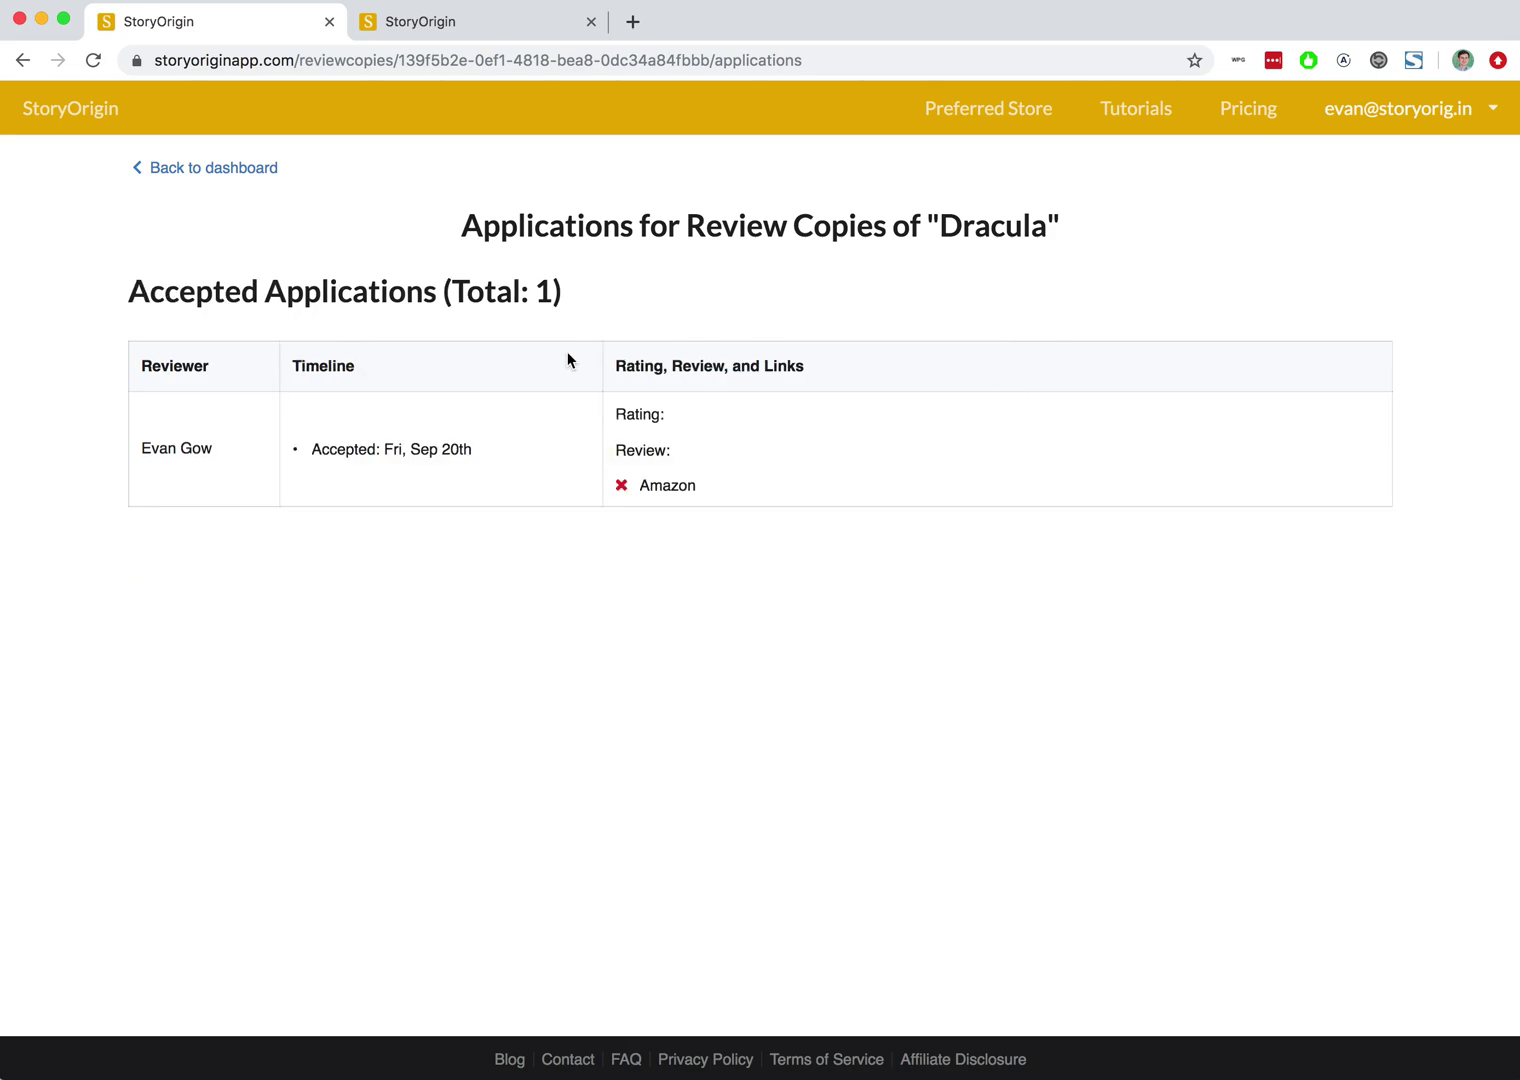
{"action": "left_click_drag", "start_coordinate": [292, 373], "coordinate": [378, 442]}
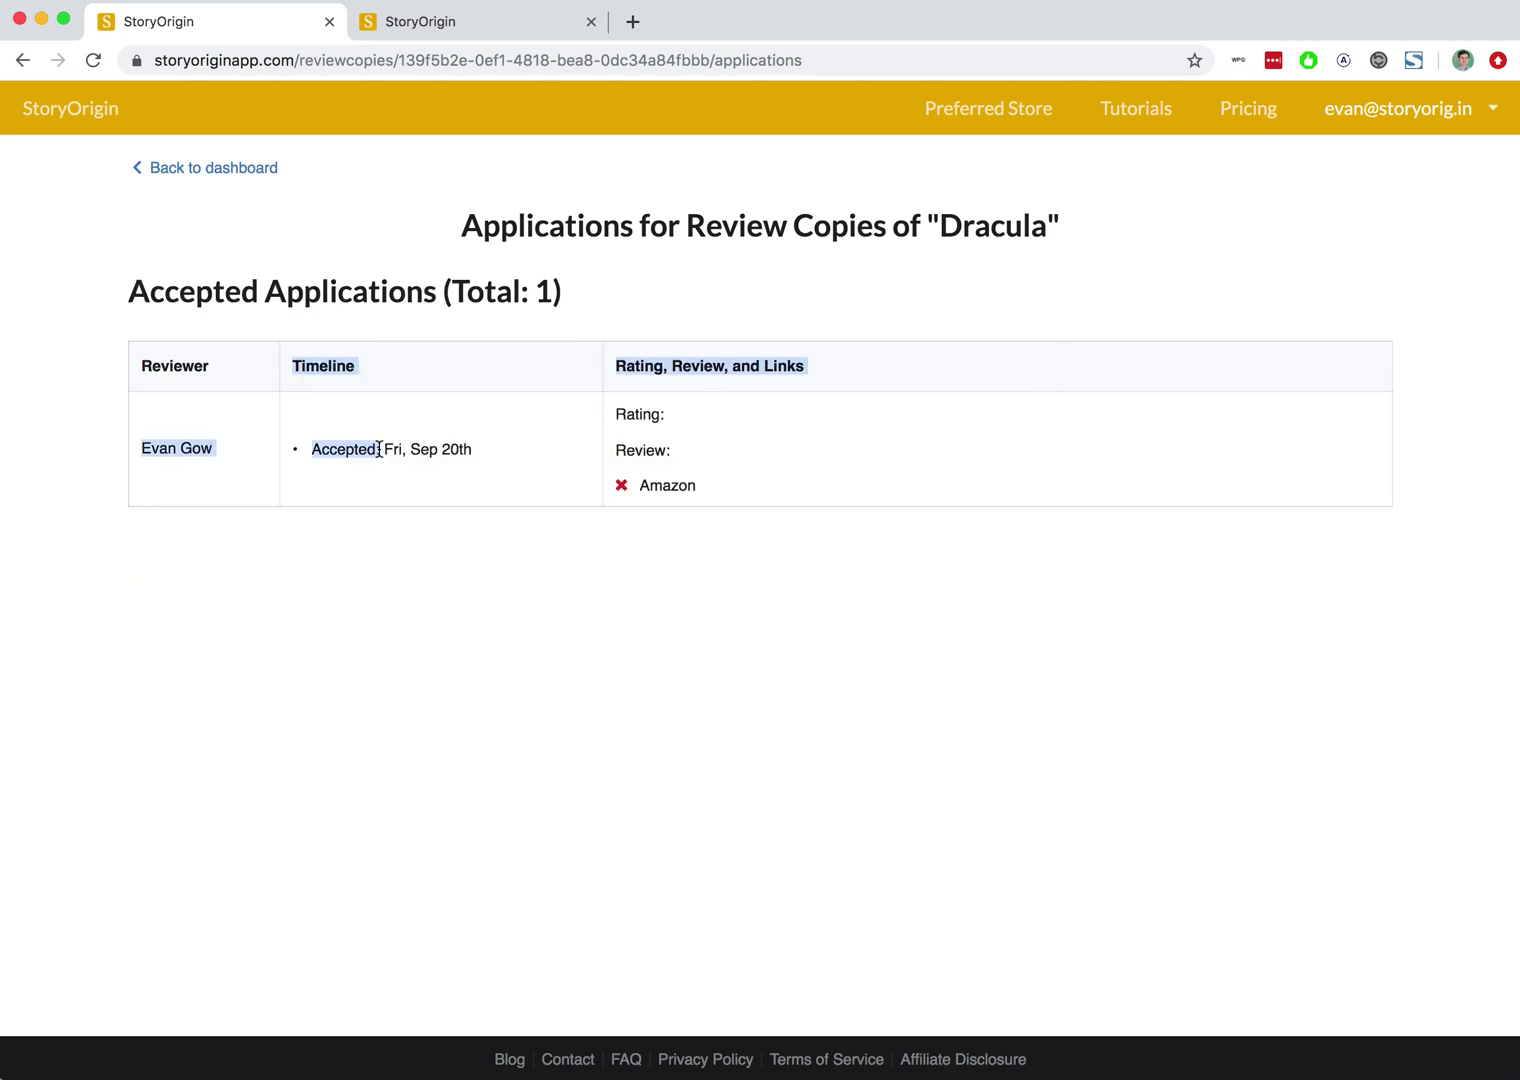
{"action": "left_click", "coordinate": [350, 466]}
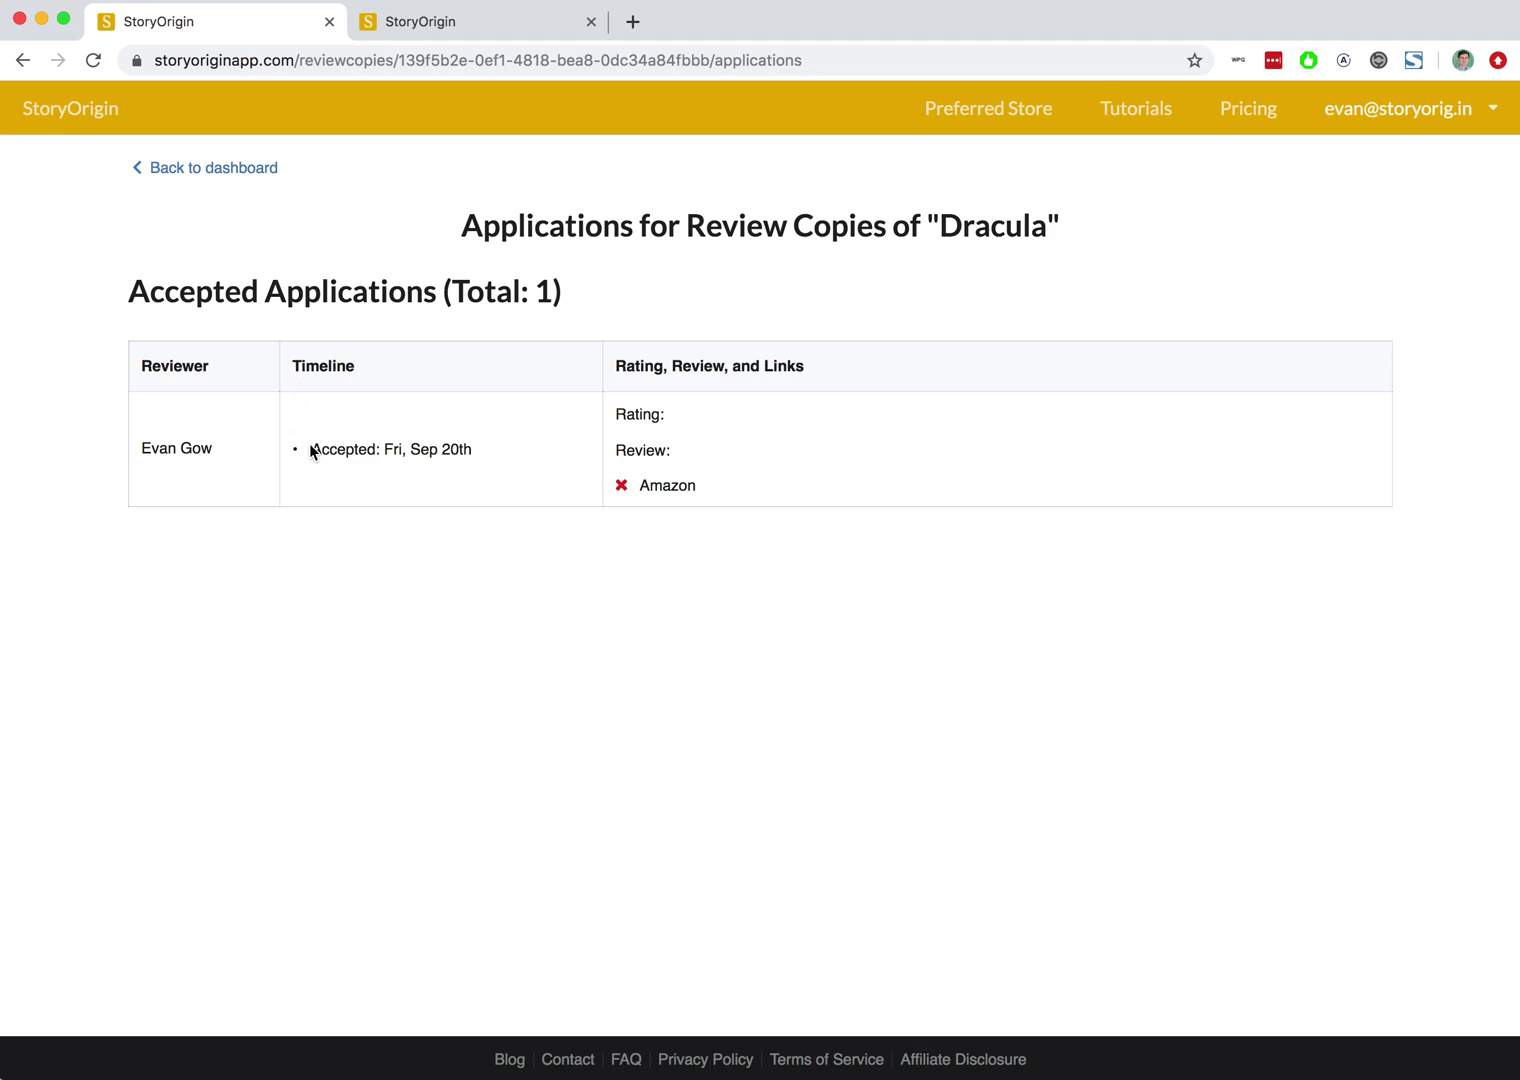
{"action": "left_click_drag", "start_coordinate": [300, 451], "coordinate": [475, 452]}
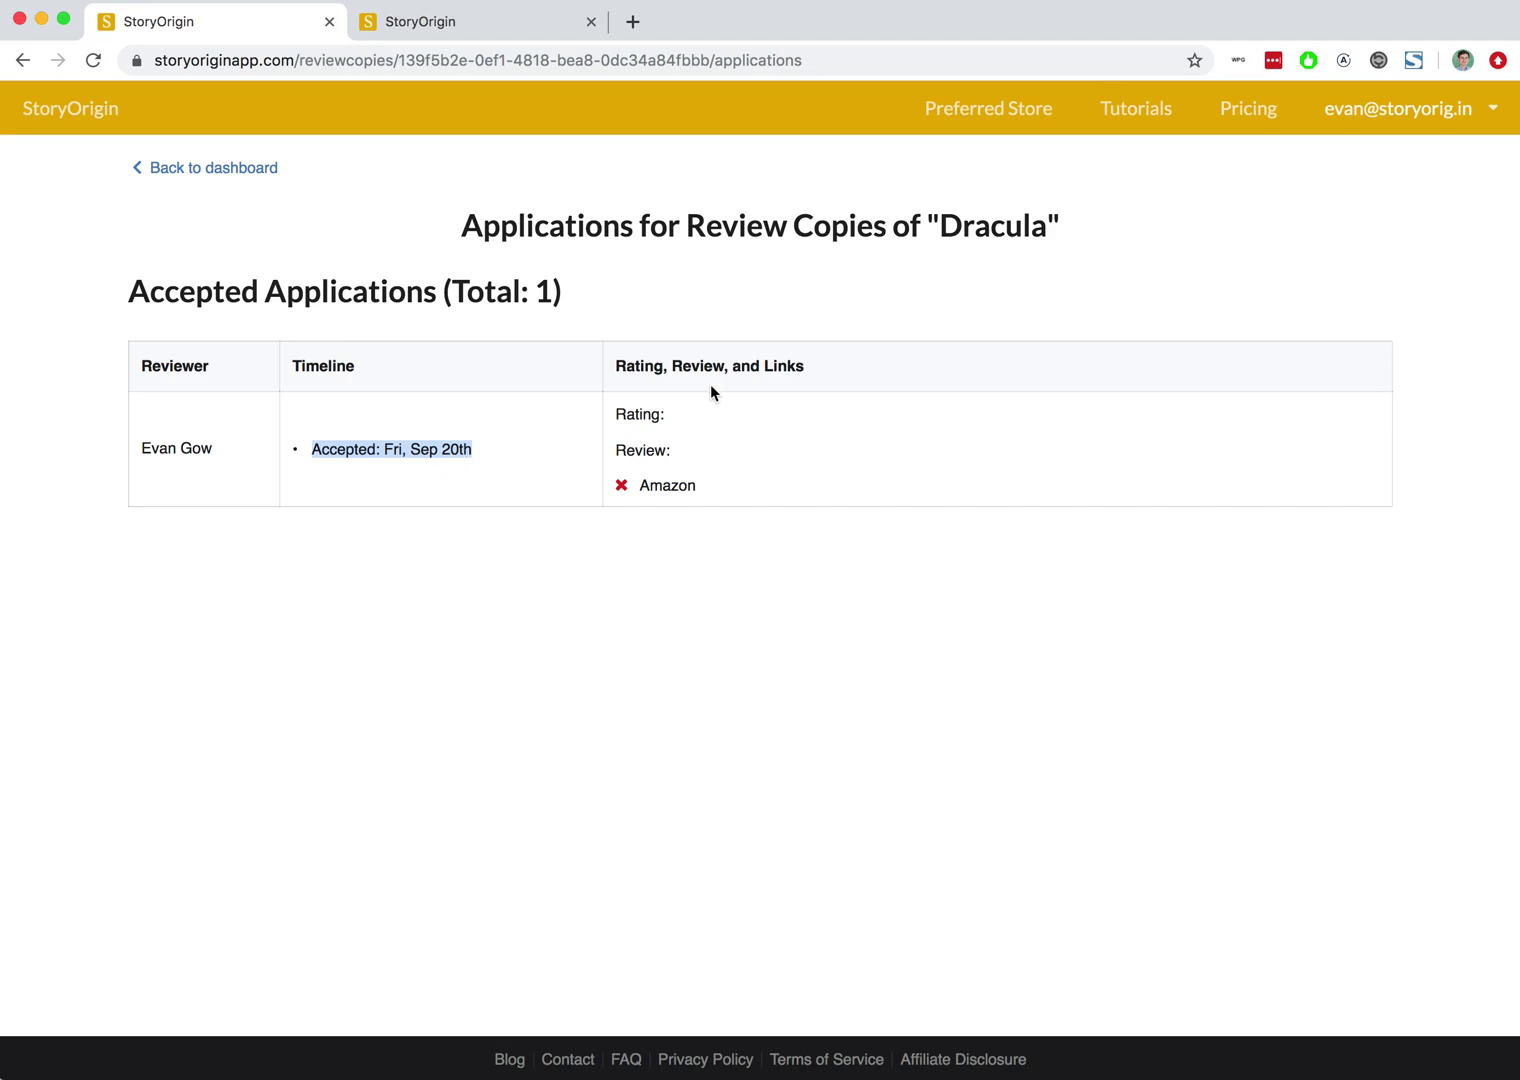
{"action": "left_click_drag", "start_coordinate": [610, 407], "coordinate": [690, 466]}
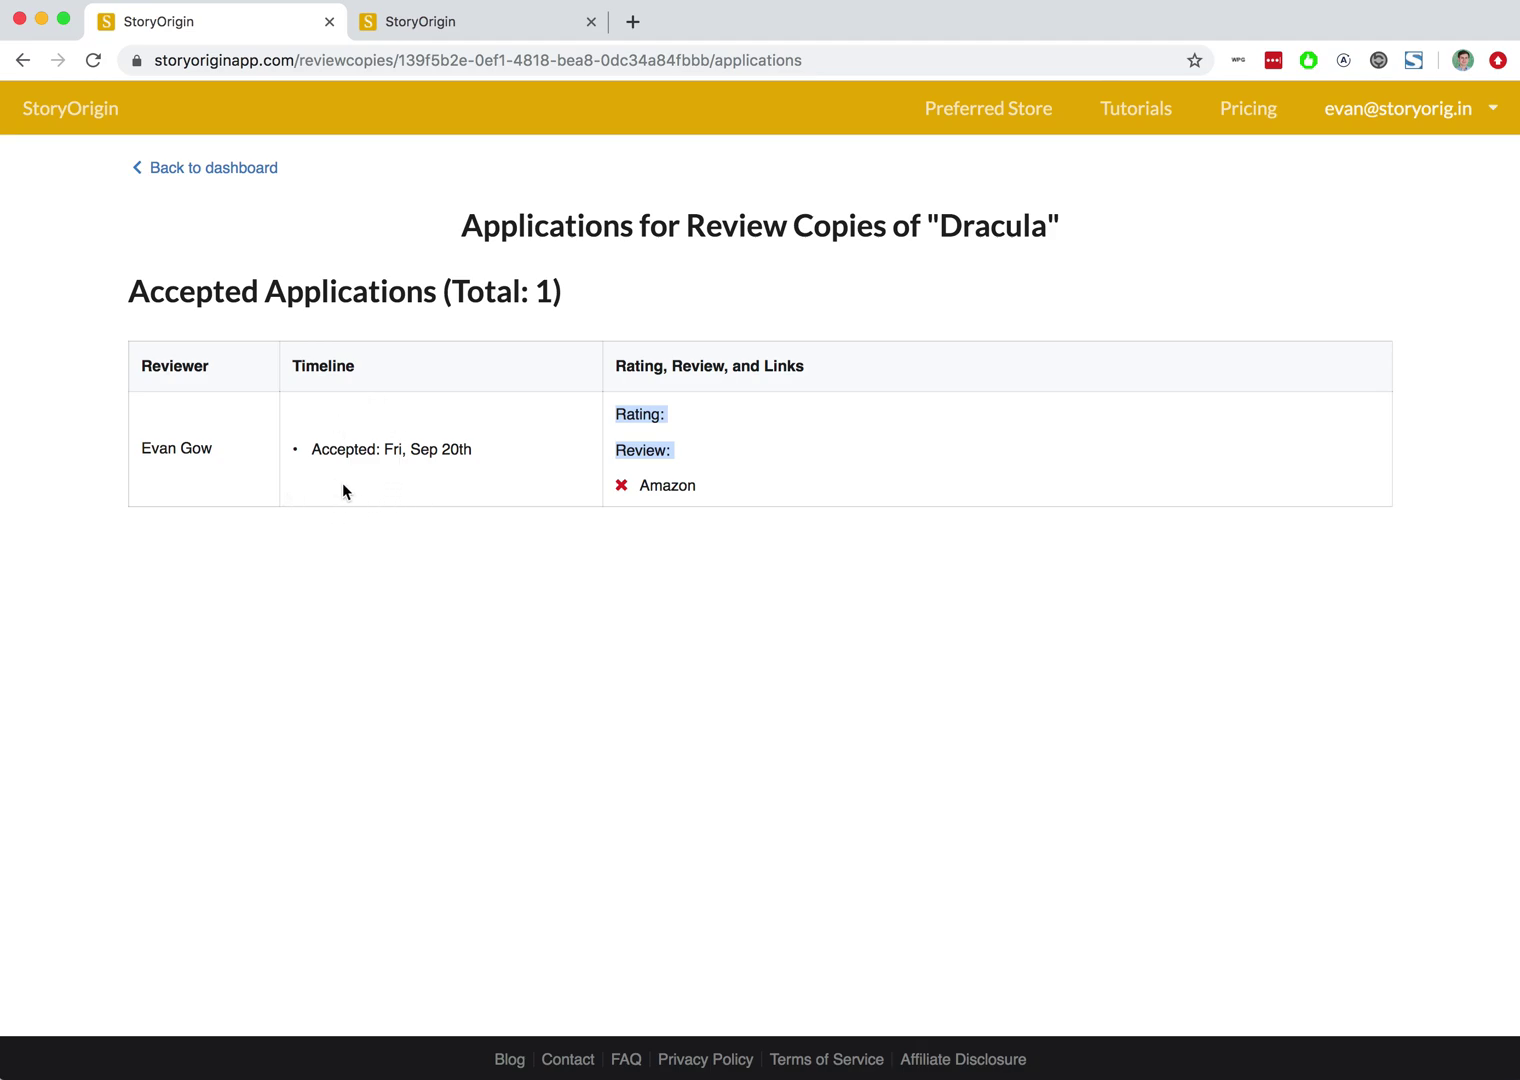
Start marking Dracula as published and paste its Amazon URL from the notes
{"action": "left_click", "coordinate": [225, 173]}
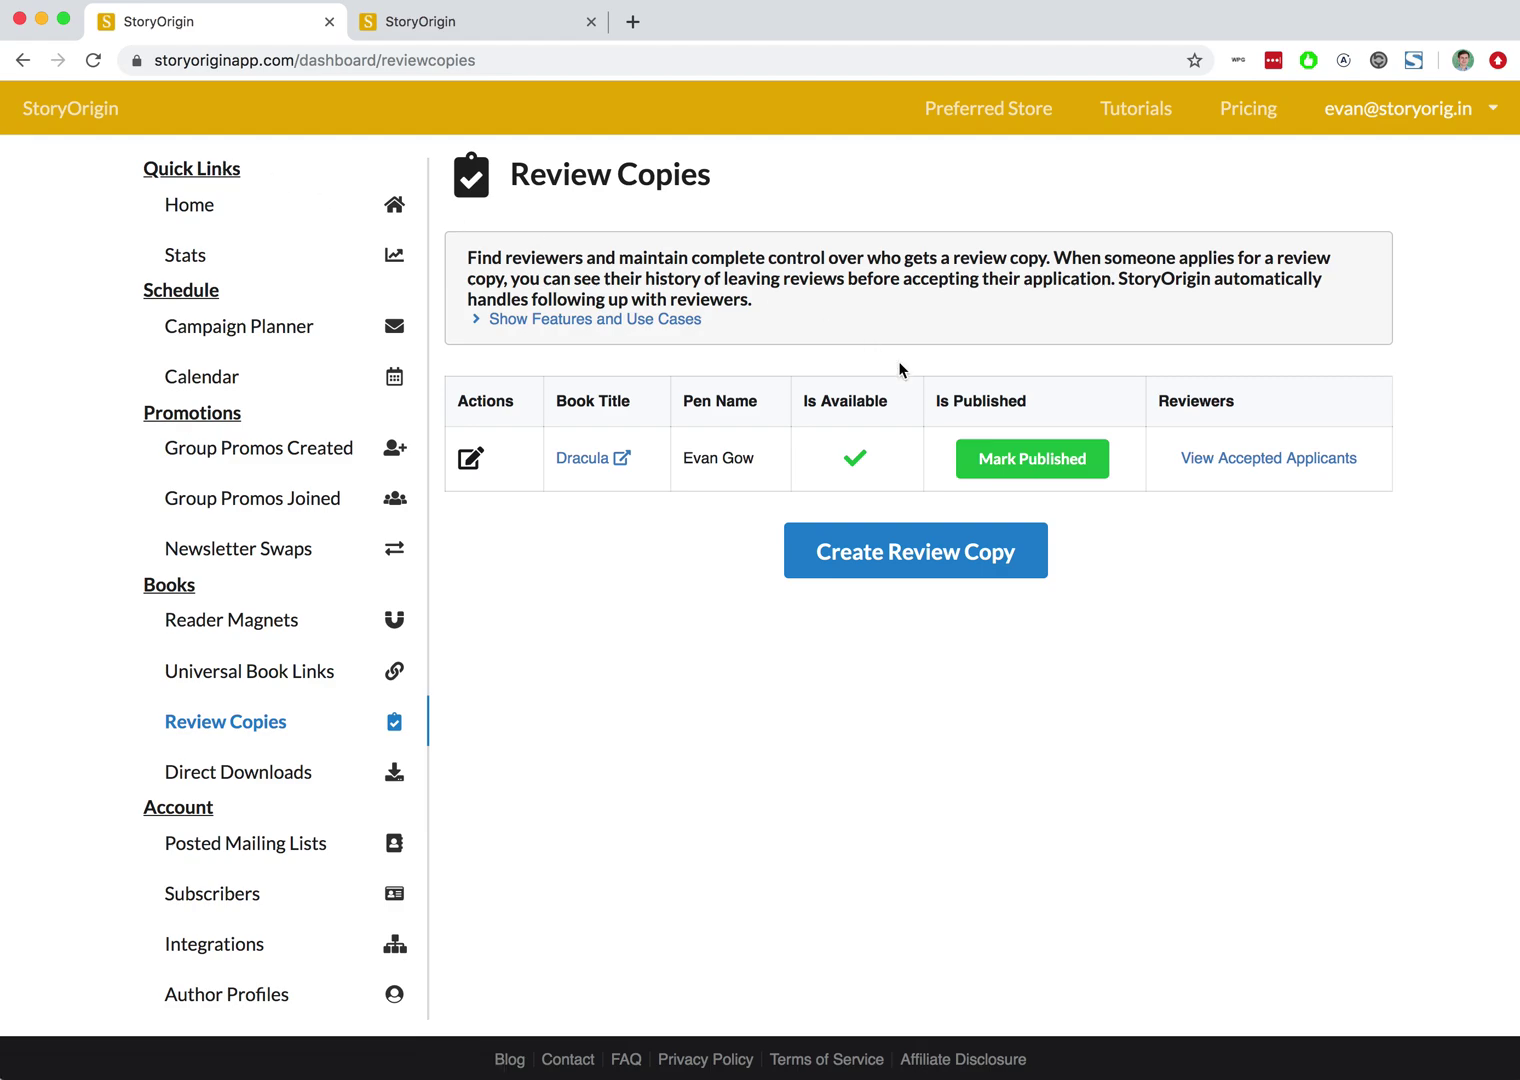
{"action": "left_click", "coordinate": [1021, 465]}
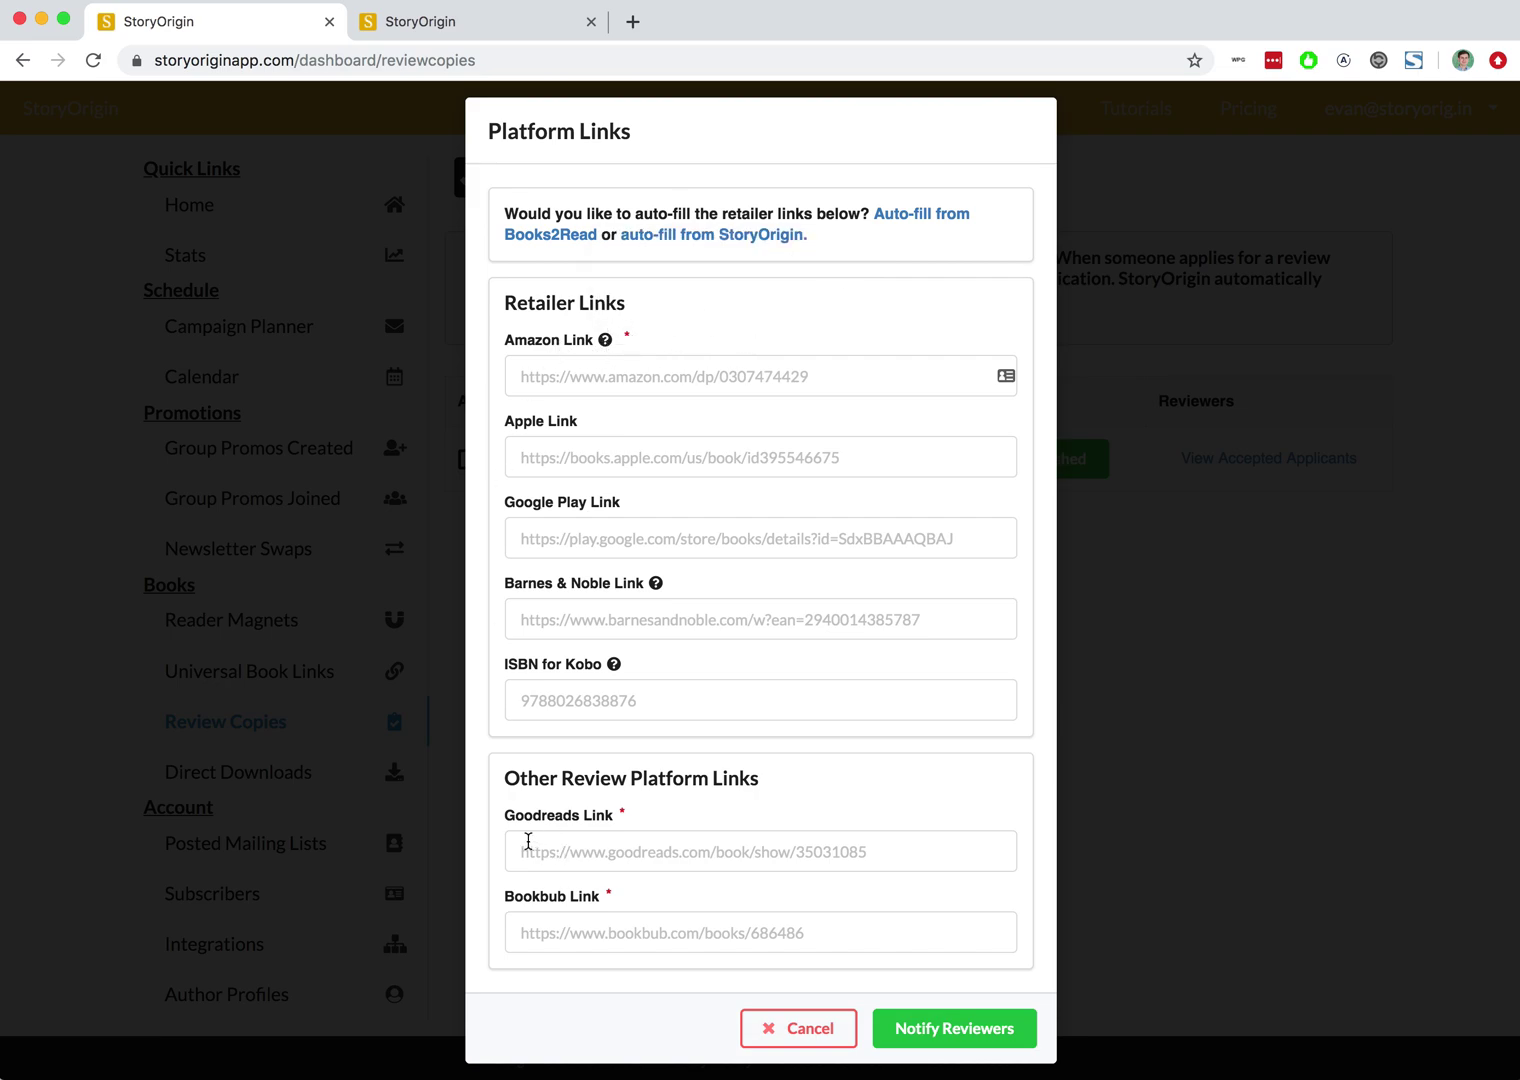
{"action": "key", "text": "super+grave"}
{"action": "key", "text": "Right"}
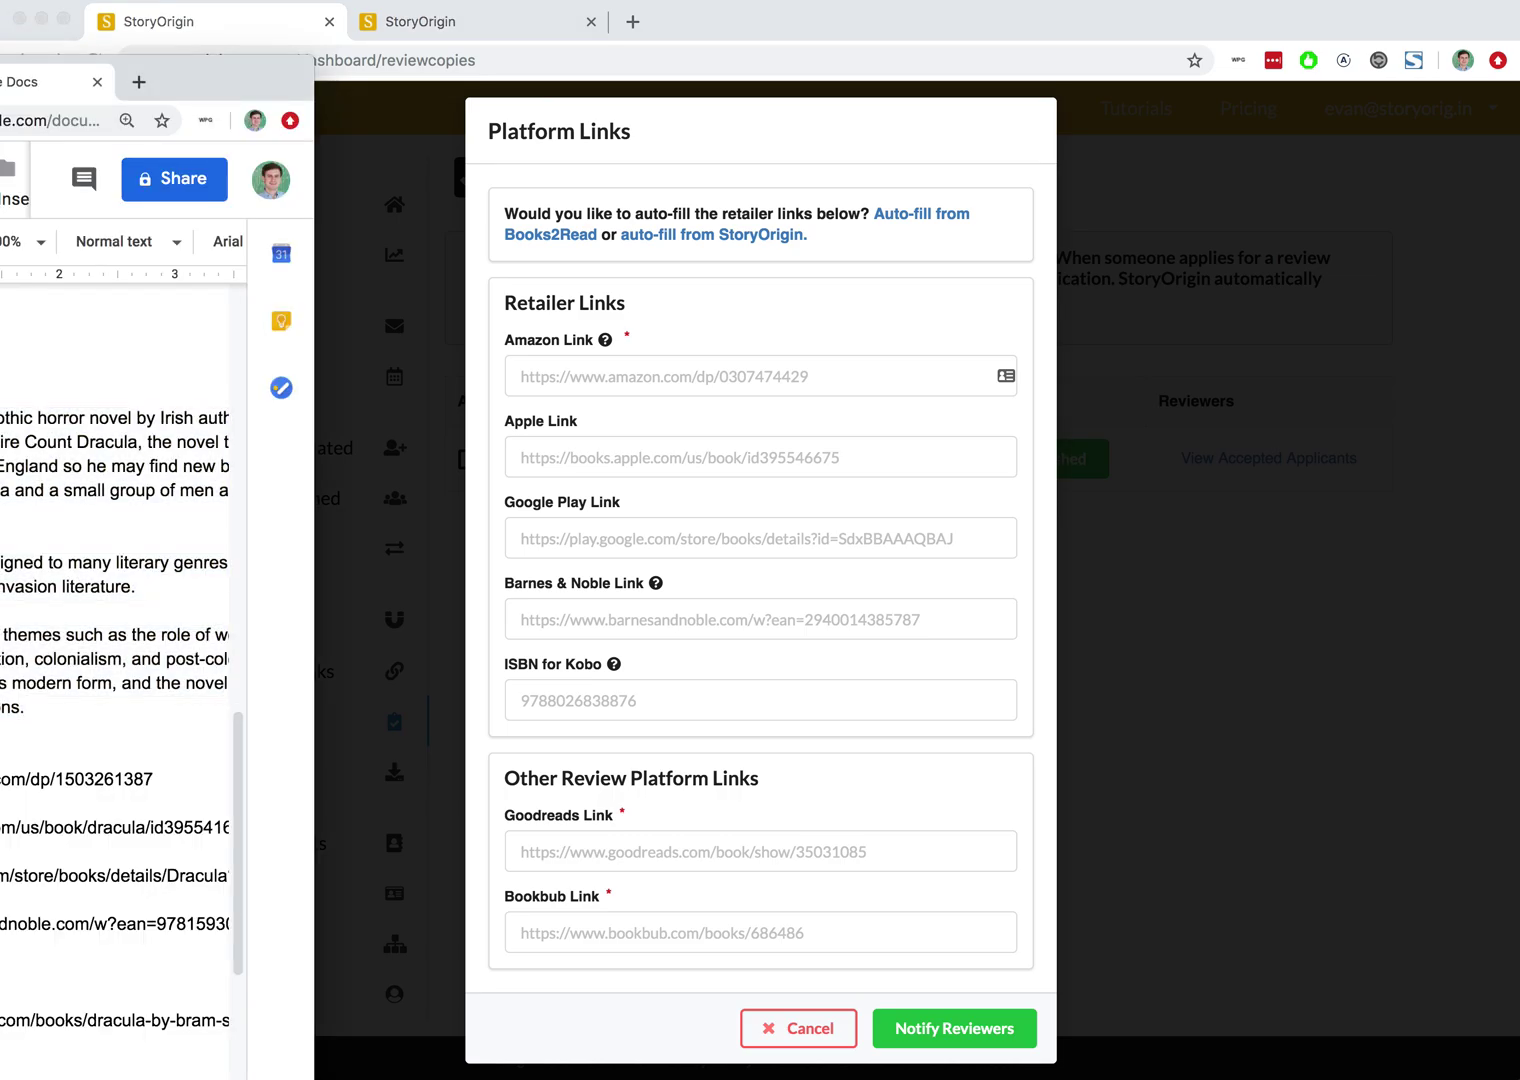
{"action": "key", "text": "shift+End"}
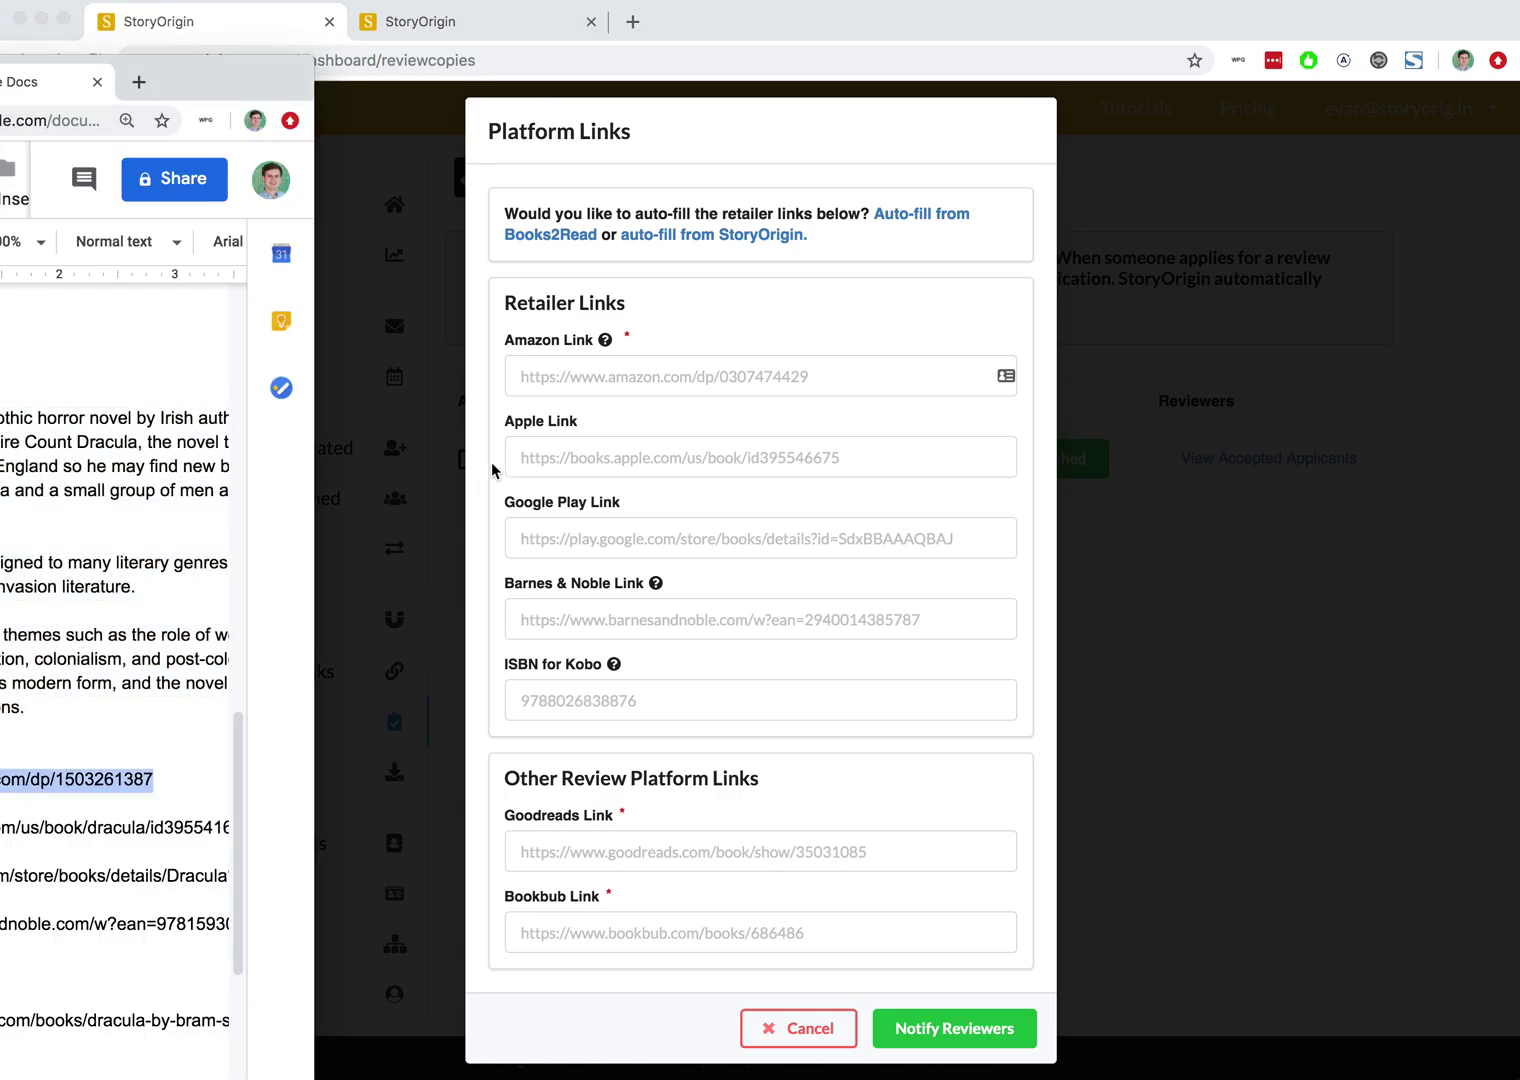
{"action": "left_click", "coordinate": [575, 376]}
{"action": "key", "text": "super+v"}
Copy the Bookbub URL from the notes into the Bookbub Link field
{"action": "key", "text": "super+Tab"}
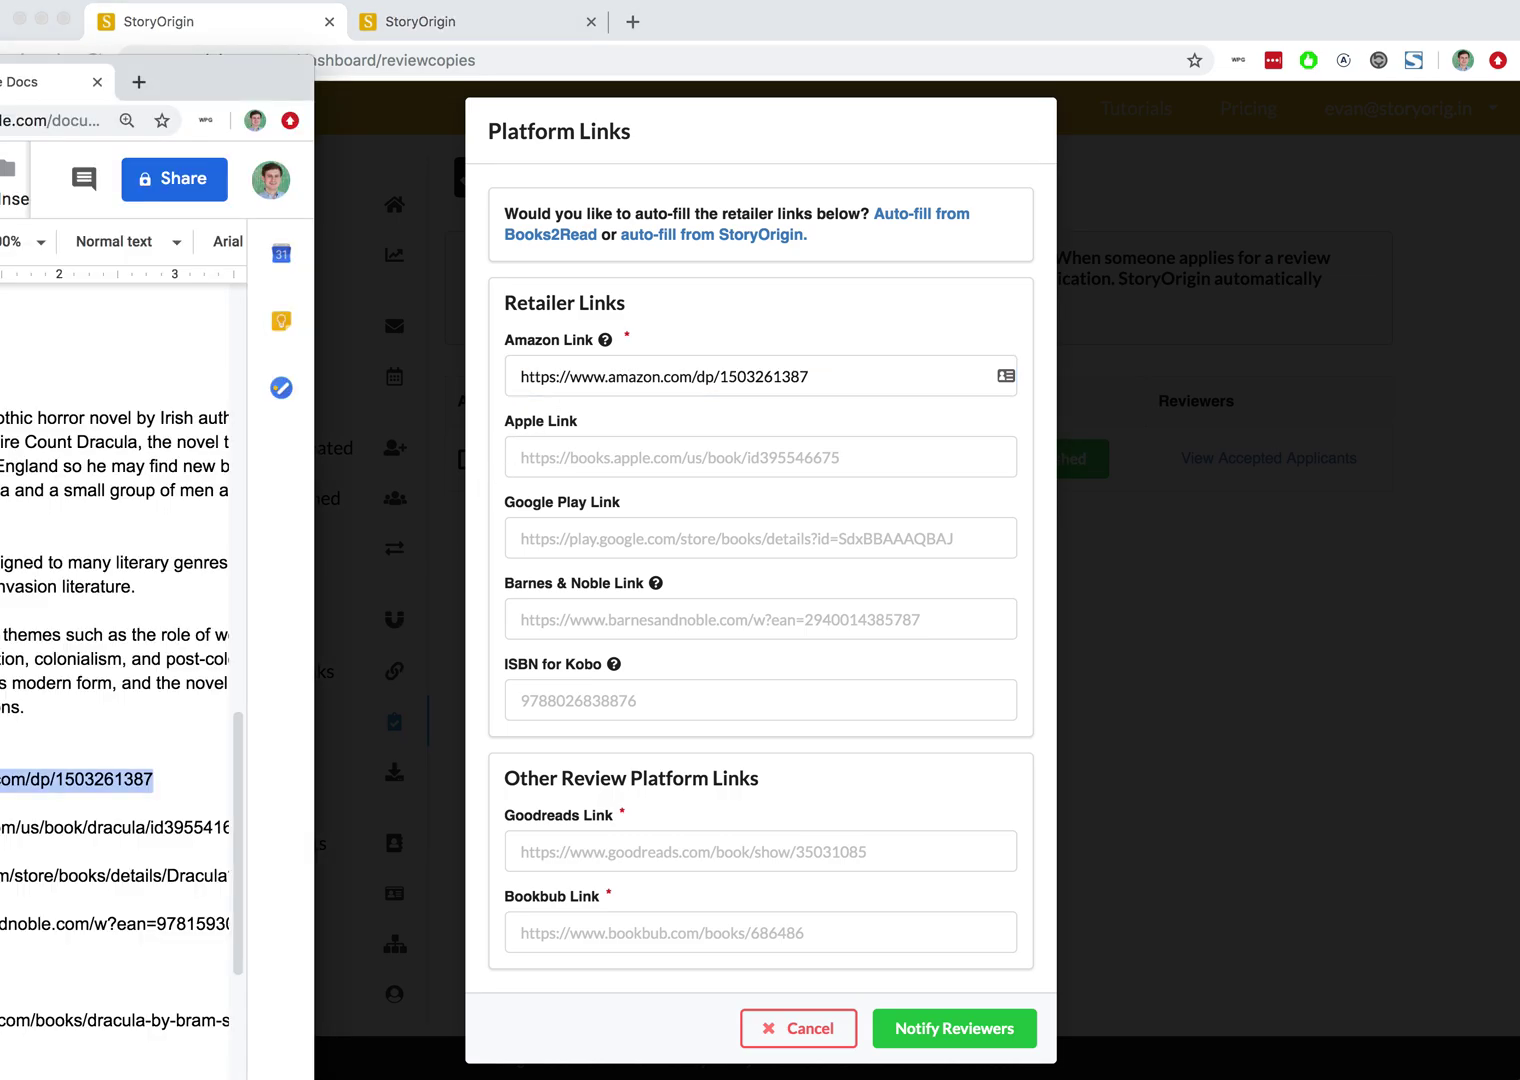
{"action": "scroll", "coordinate": [115, 560], "scroll_direction": "down", "scroll_amount": 5}
{"action": "key", "text": "Down"}
{"action": "key", "text": "shift+End"}
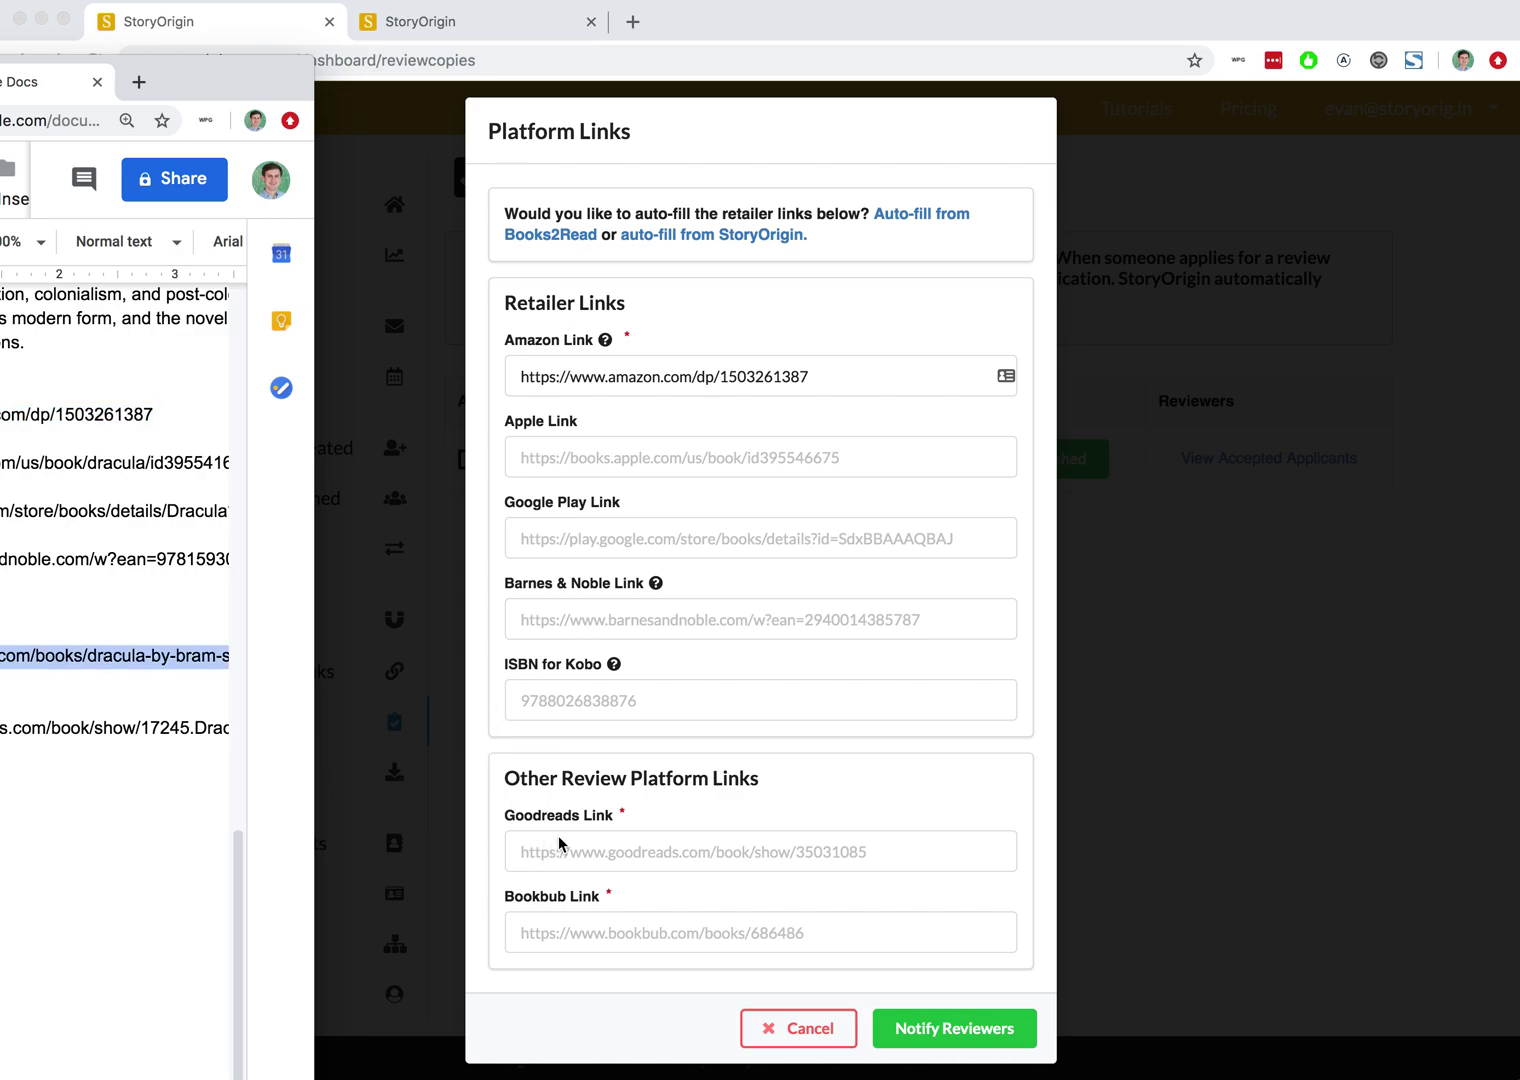
{"action": "key", "text": "super+Tab"}
{"action": "left_click", "coordinate": [541, 933]}
{"action": "key", "text": "super+v"}
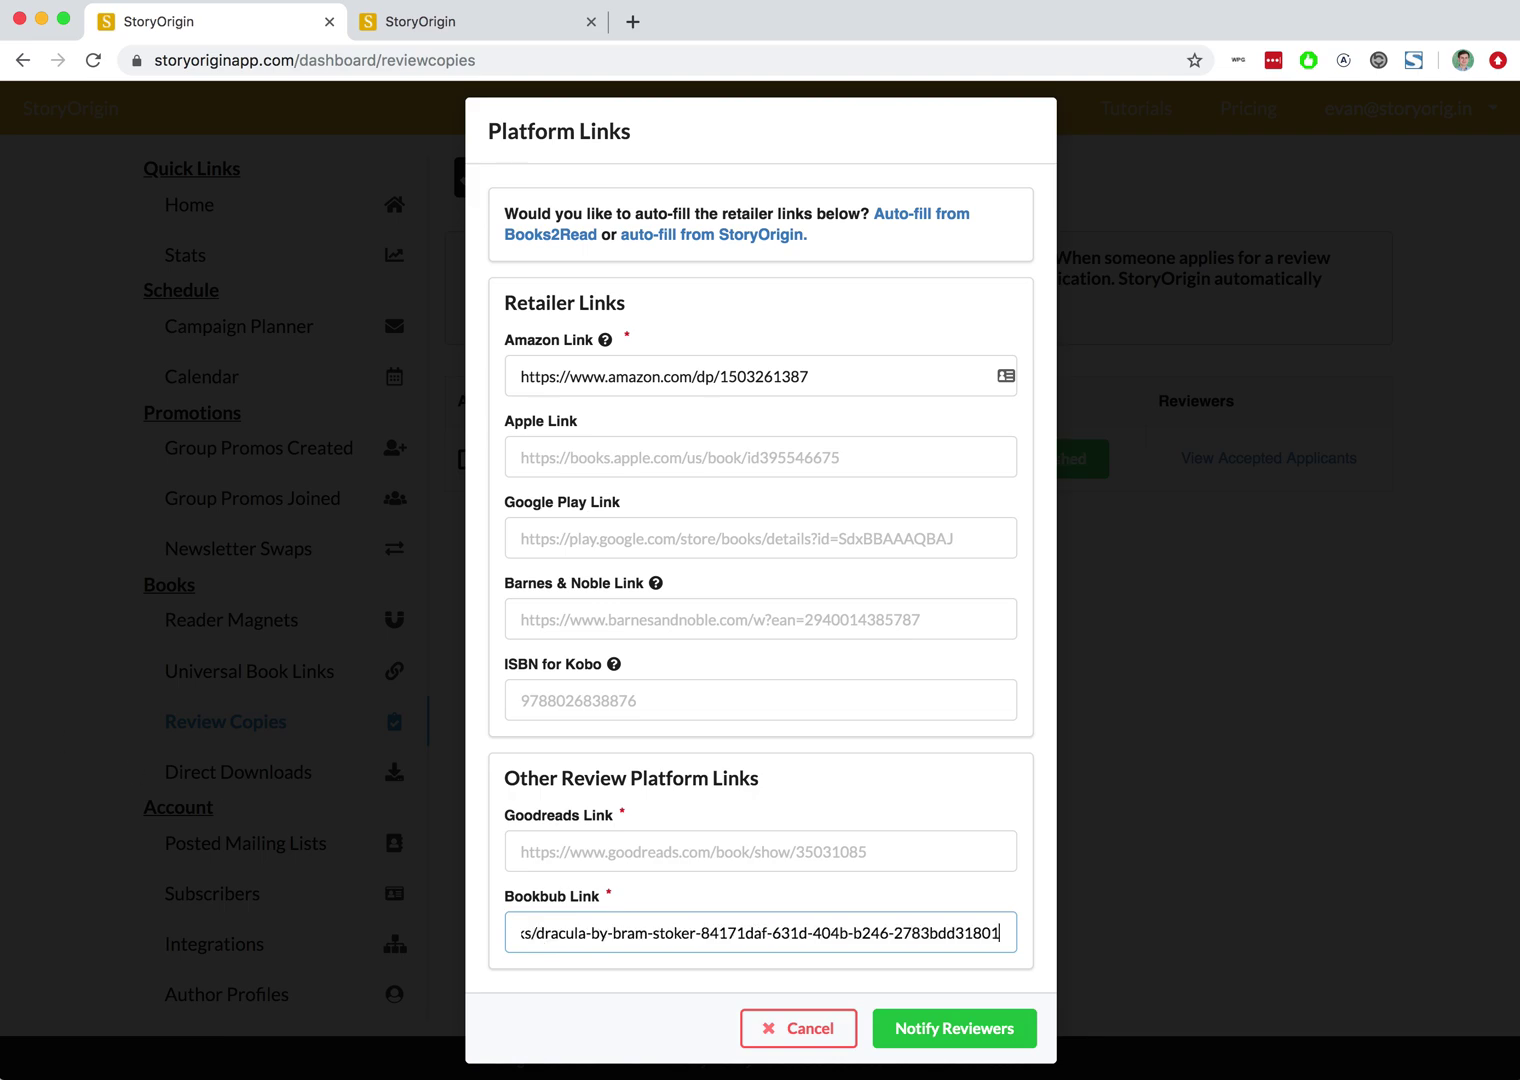
Paste the Goodreads URL, then mark Dracula published and notify reviewers
{"action": "key", "text": "super+Tab"}
{"action": "key", "text": "Down"}
{"action": "key", "text": "Down"}
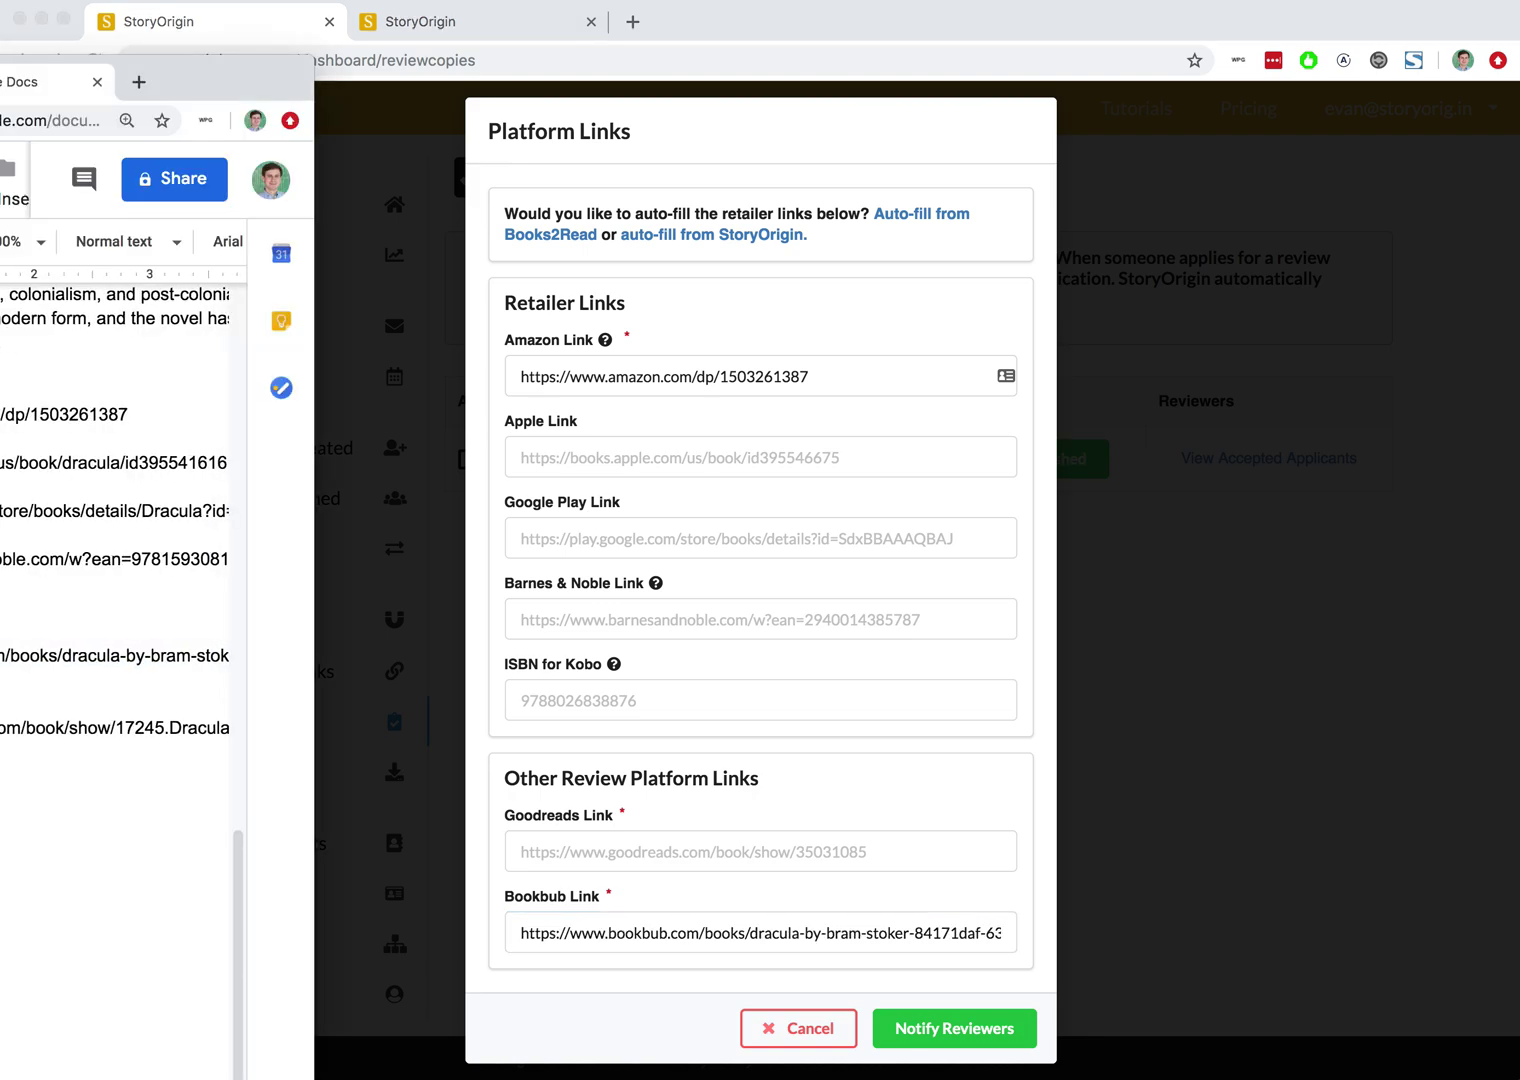
{"action": "key", "text": "super+shift+Right"}
{"action": "key", "text": "super+c"}
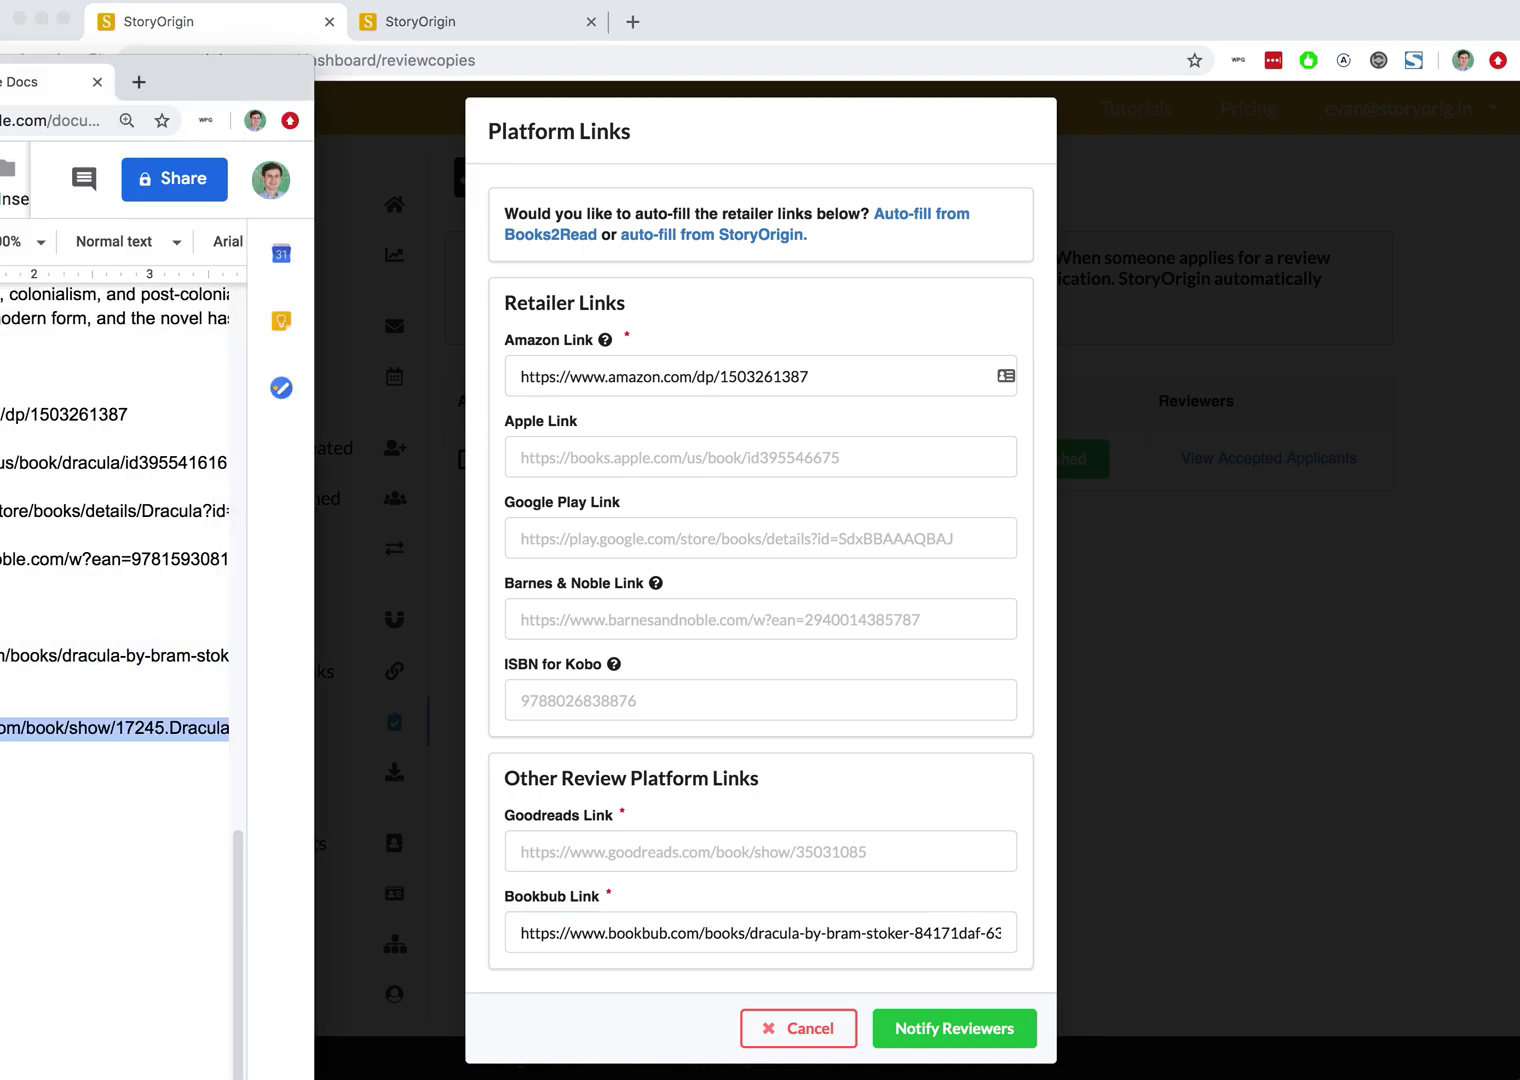
{"action": "left_click", "coordinate": [545, 858]}
{"action": "left_click", "coordinate": [606, 848]}
{"action": "key", "text": "super+v"}
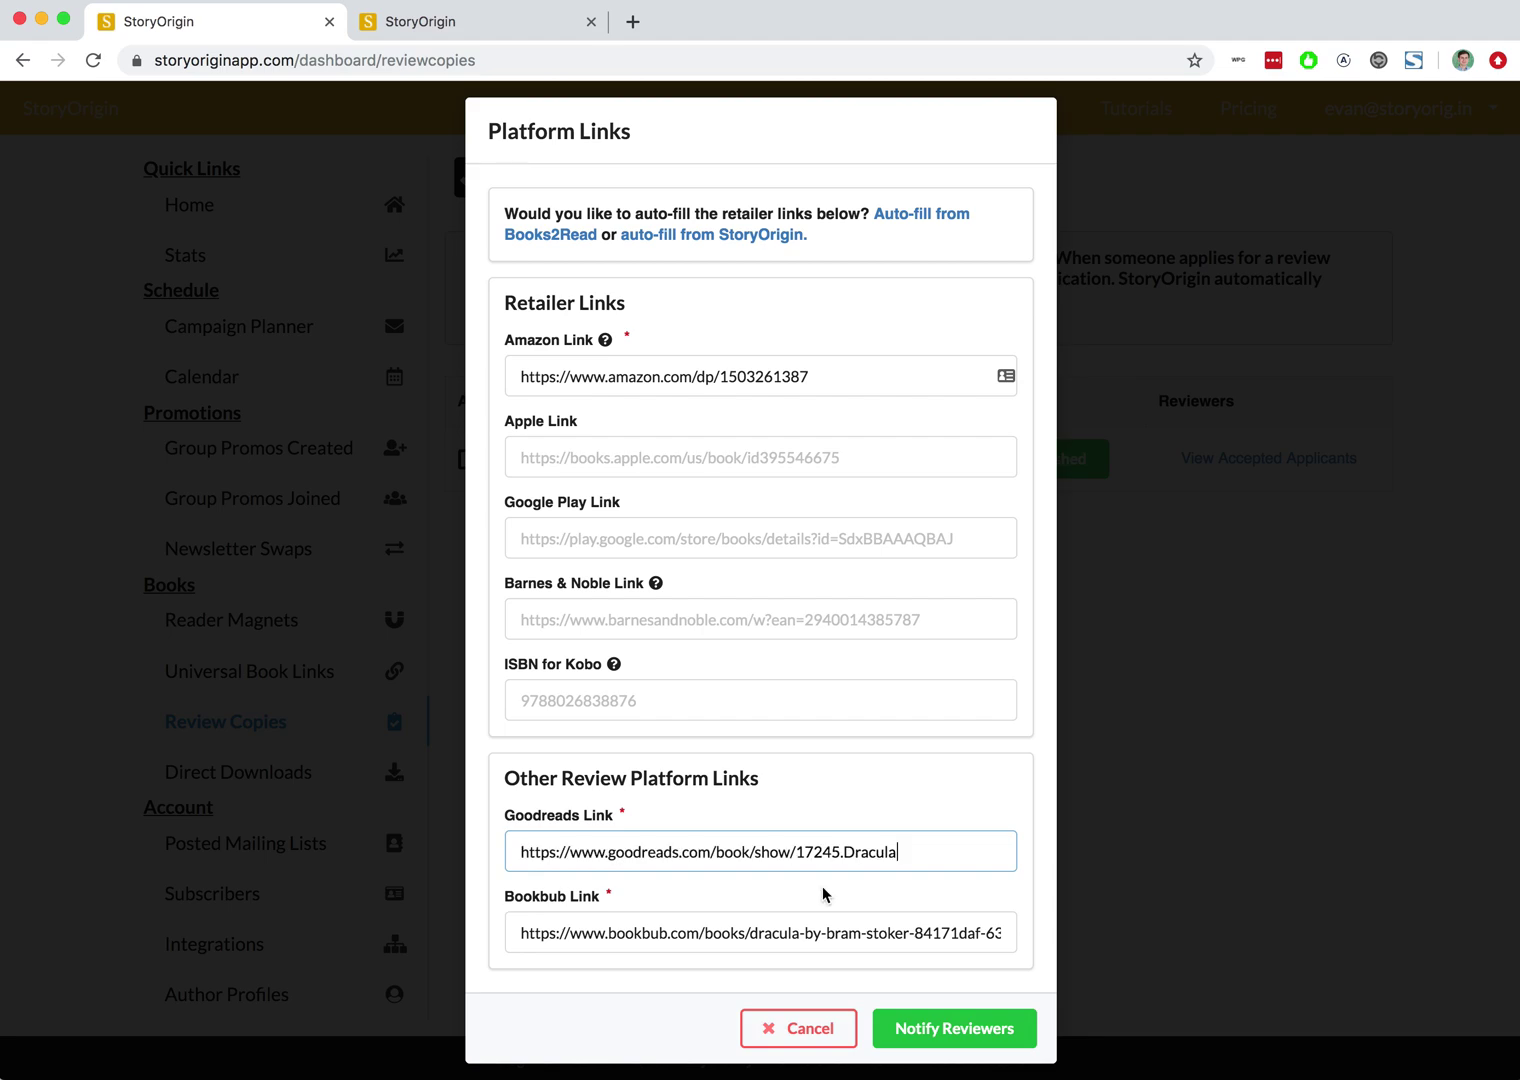
{"action": "left_click", "coordinate": [942, 1025]}
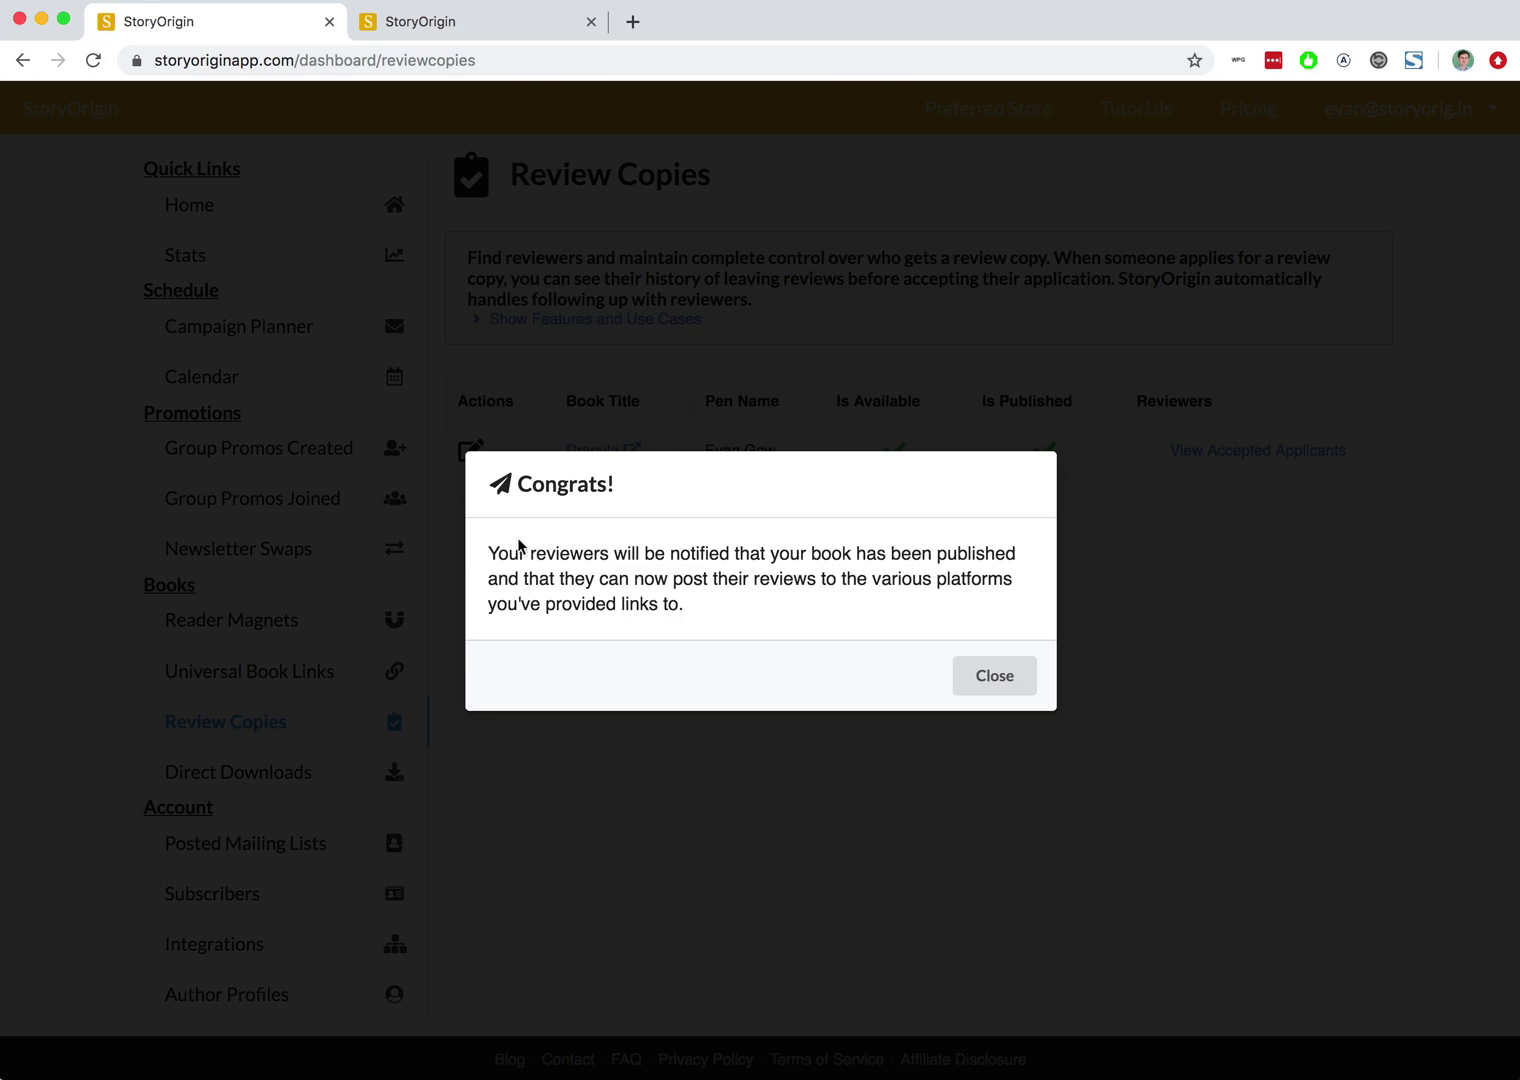
Dismiss the Congrats confirmation, view Dracula's accepted applicants, then open the site's Contact page
{"action": "left_click_drag", "start_coordinate": [495, 553], "coordinate": [729, 606]}
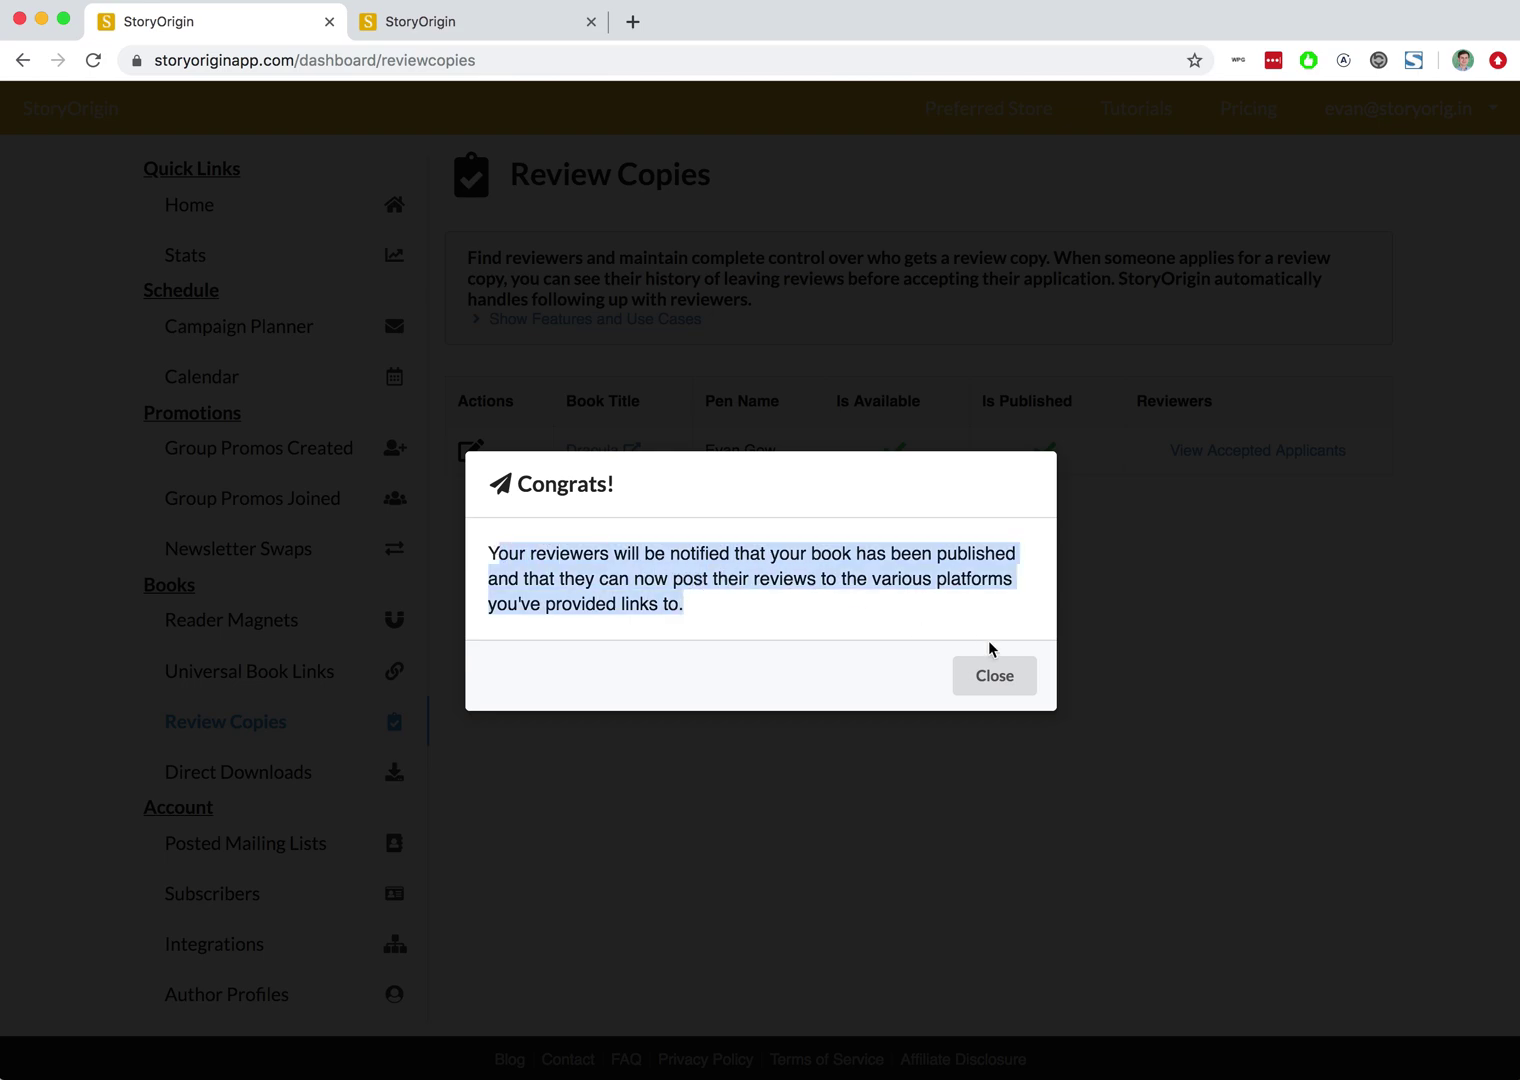
{"action": "left_click", "coordinate": [973, 680]}
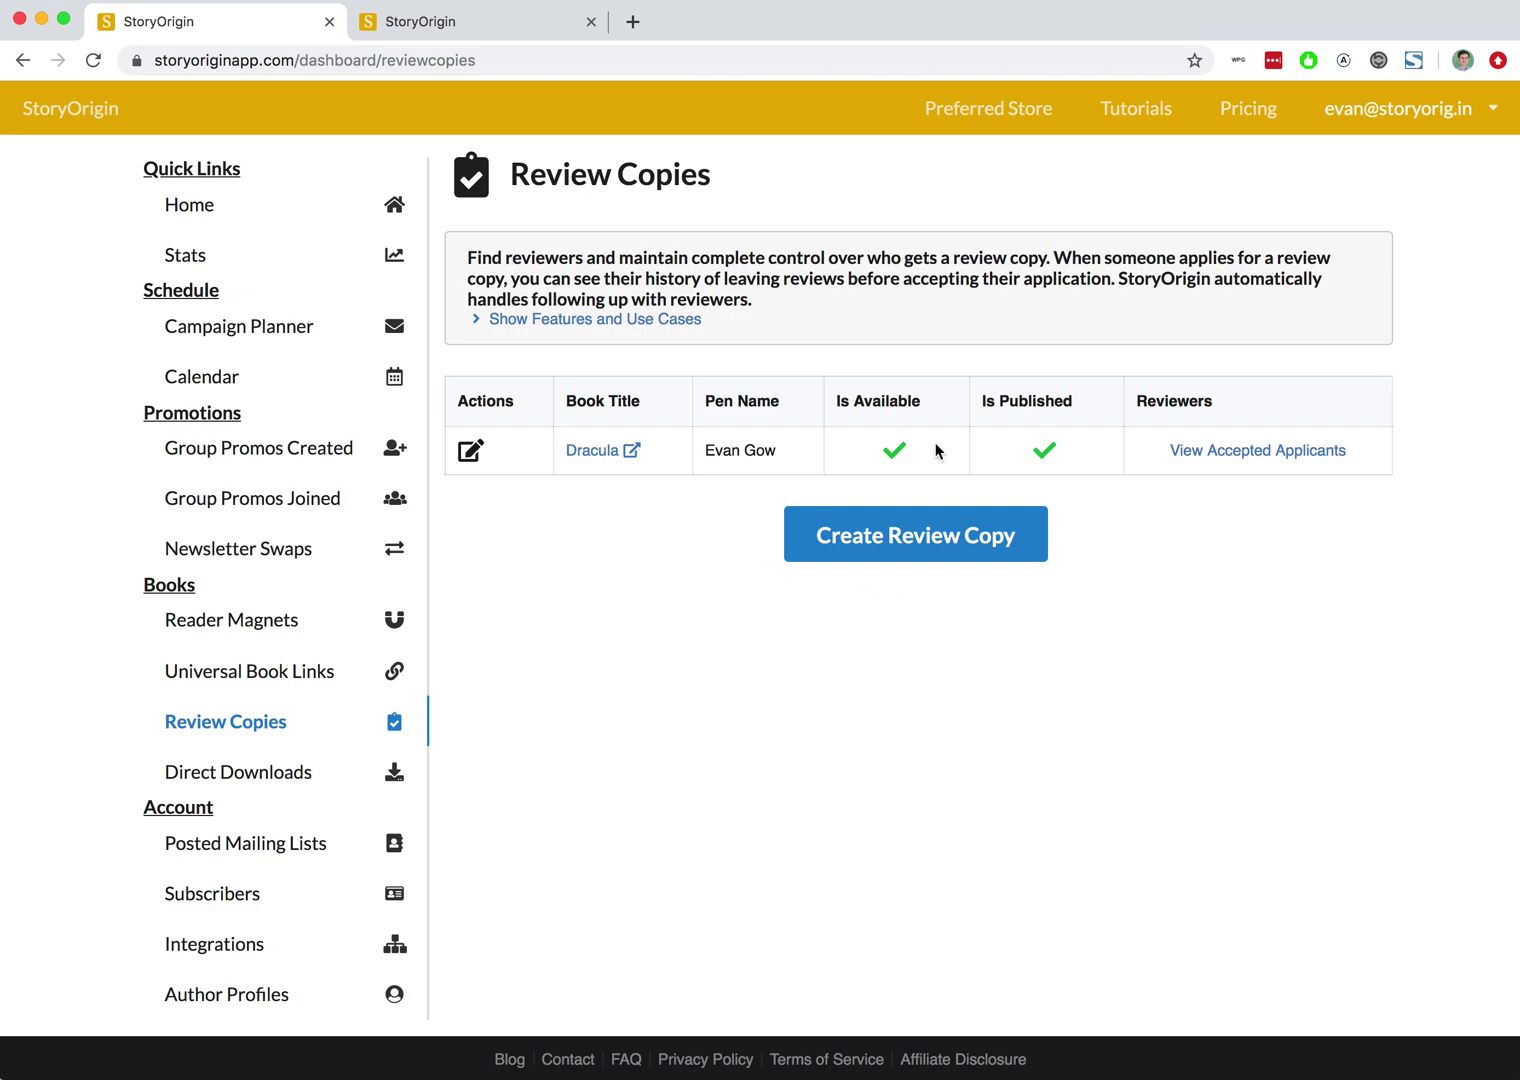
{"action": "left_click", "coordinate": [1226, 450]}
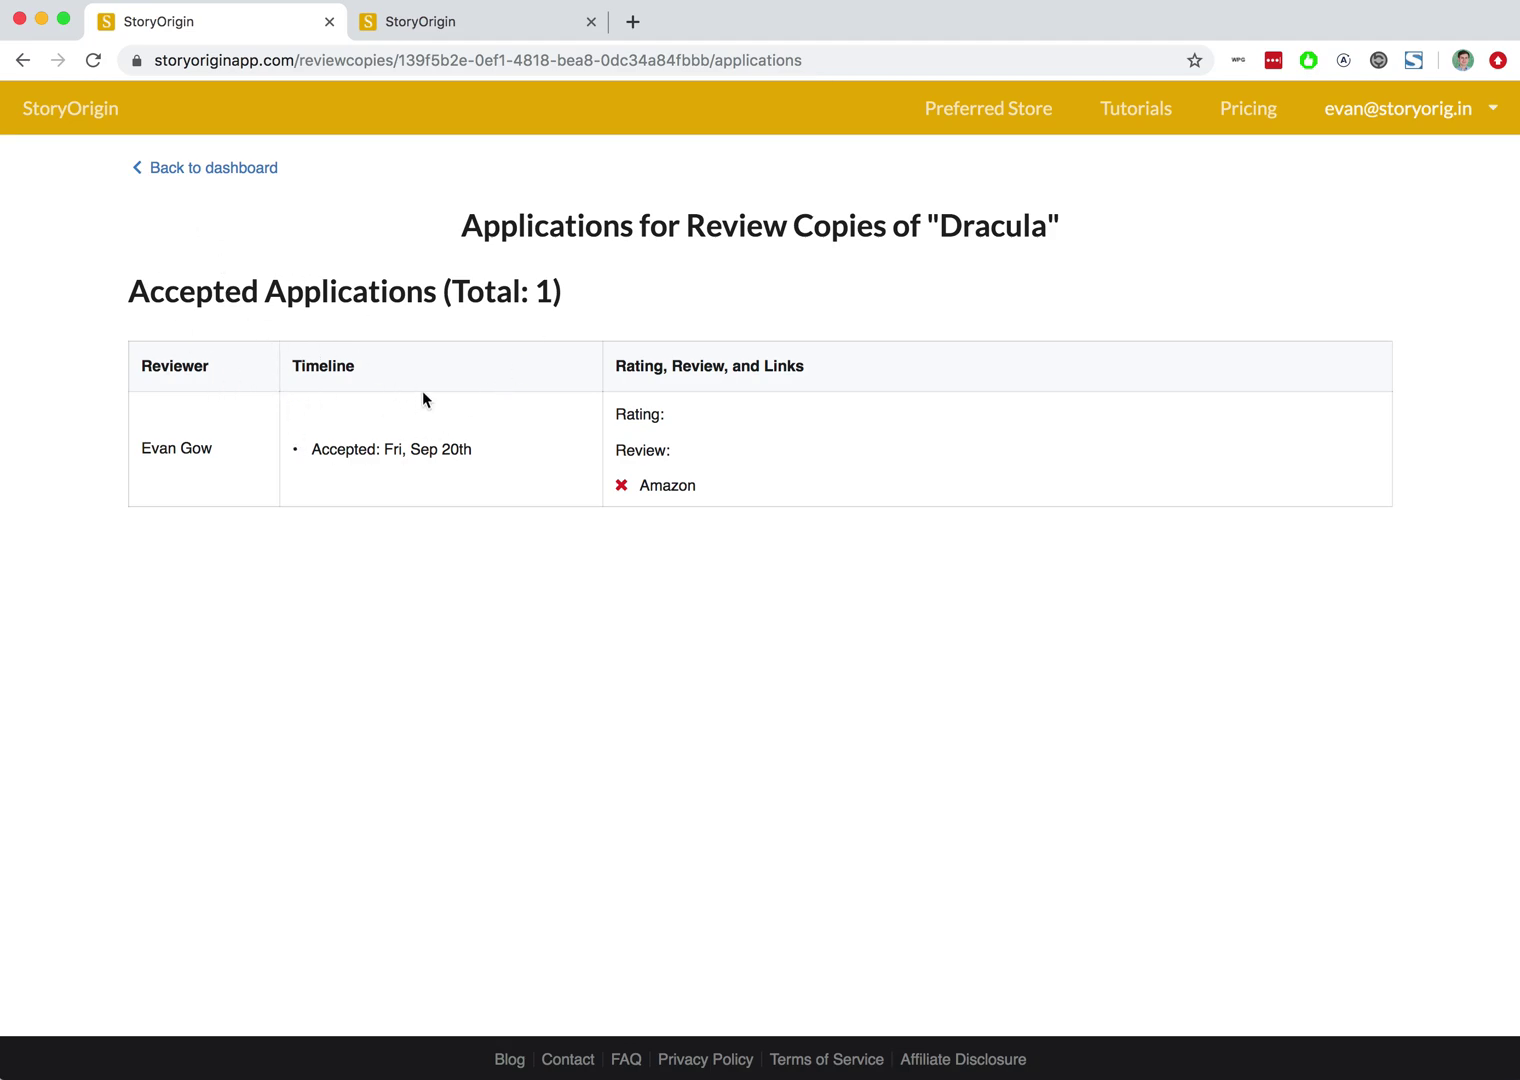
{"action": "left_click", "coordinate": [232, 167]}
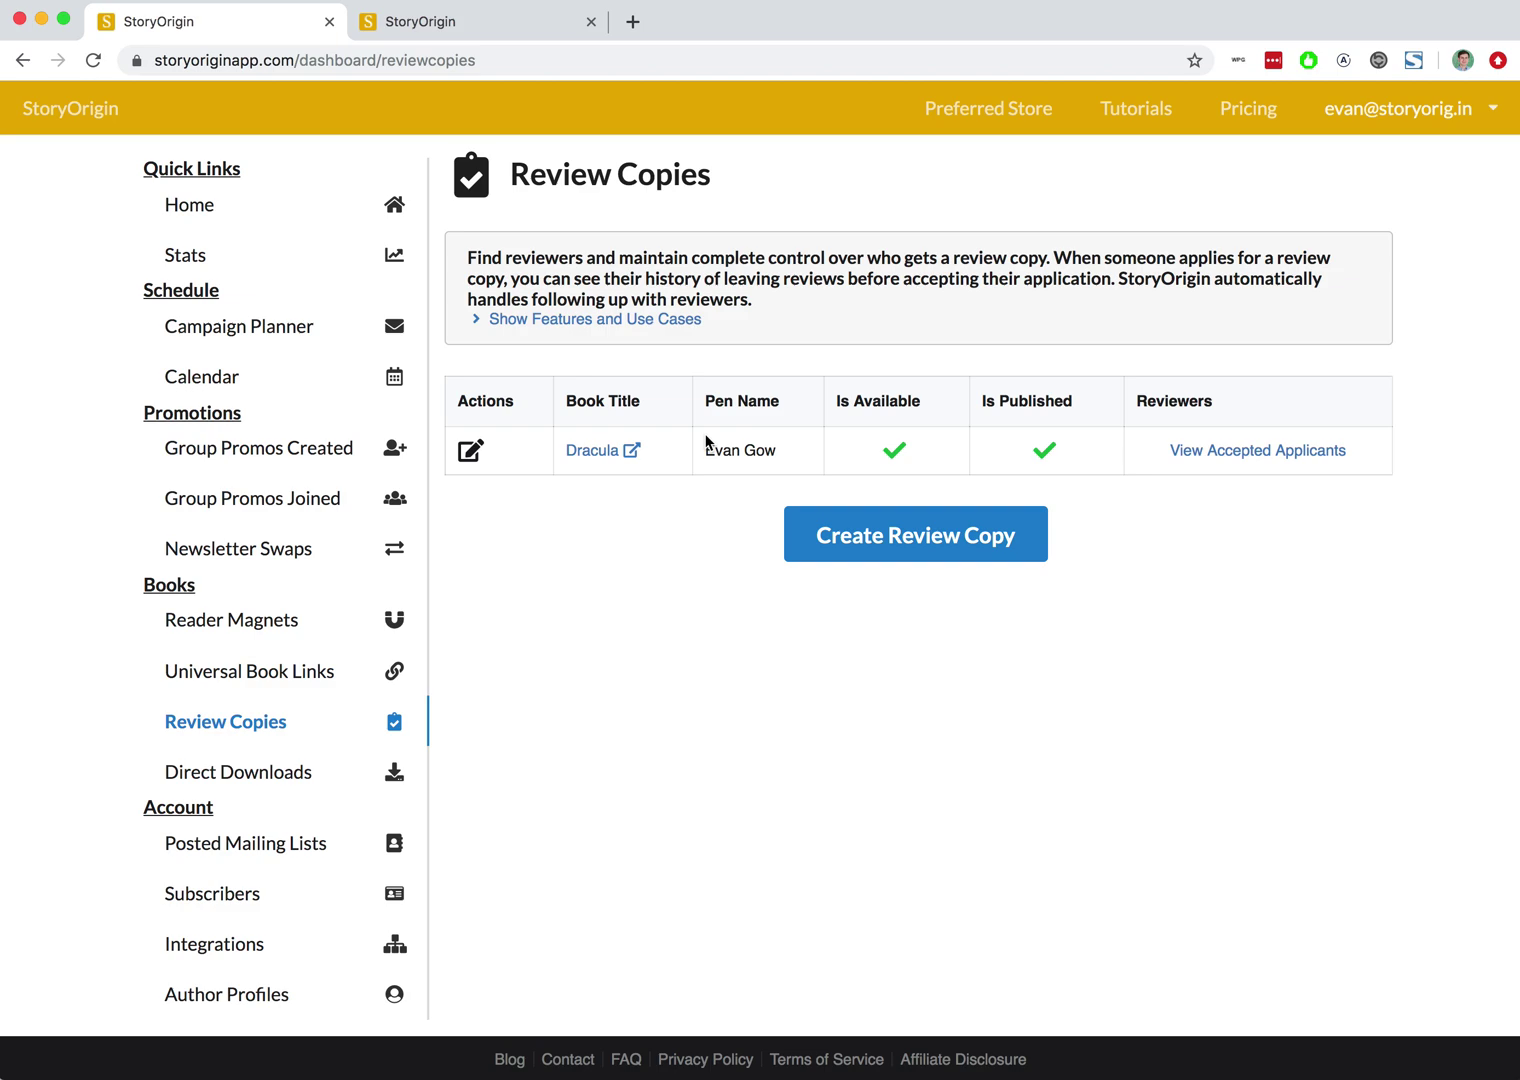
{"action": "left_click", "coordinate": [560, 1062]}
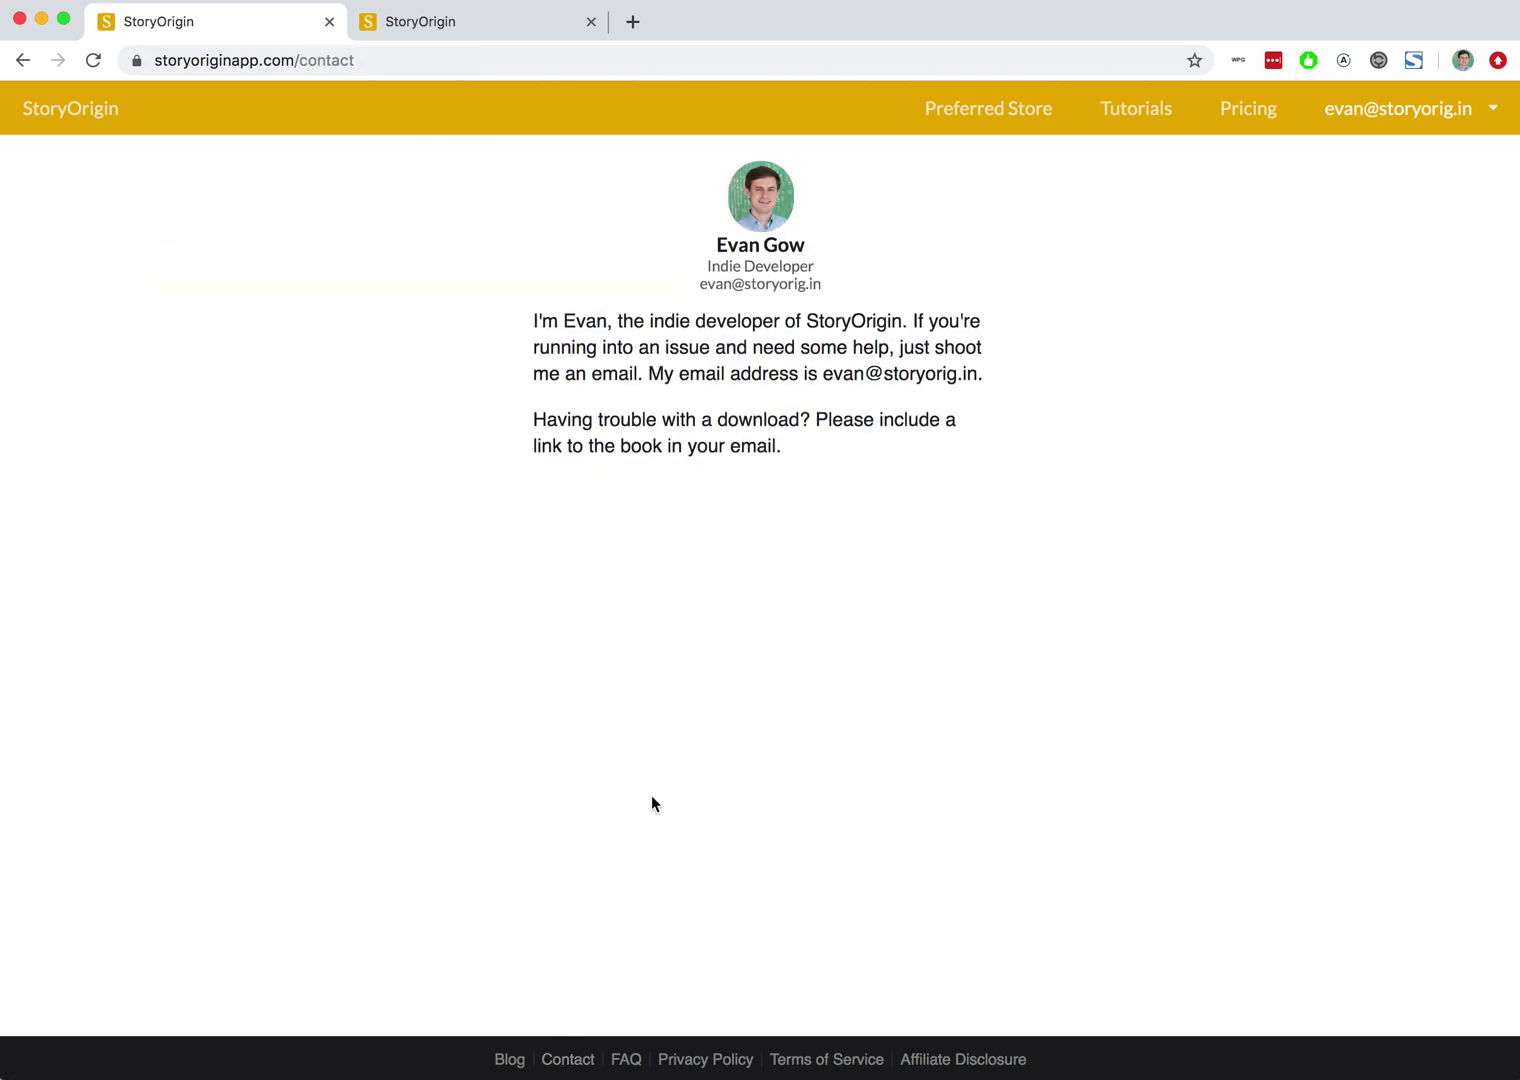